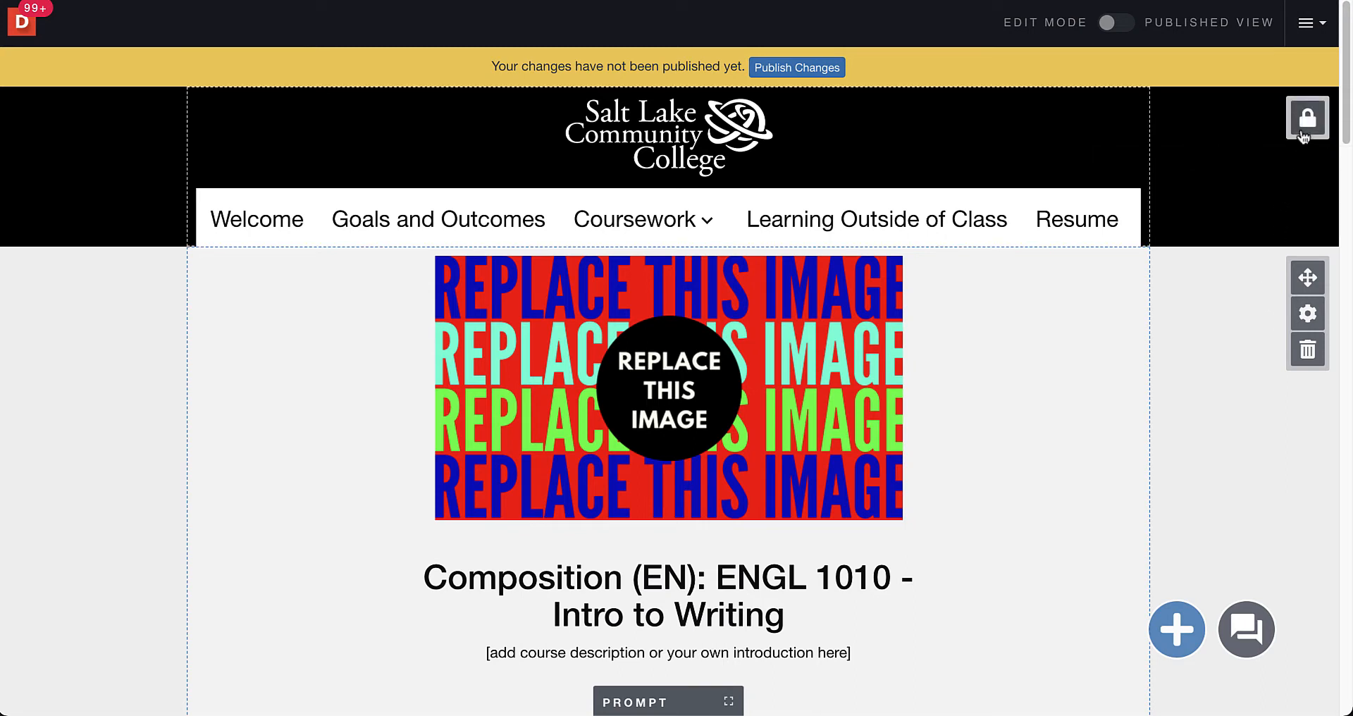
Unlock the header section and add a new page named "Notebook" to the navigation menu's page list
left_click(1308, 118)
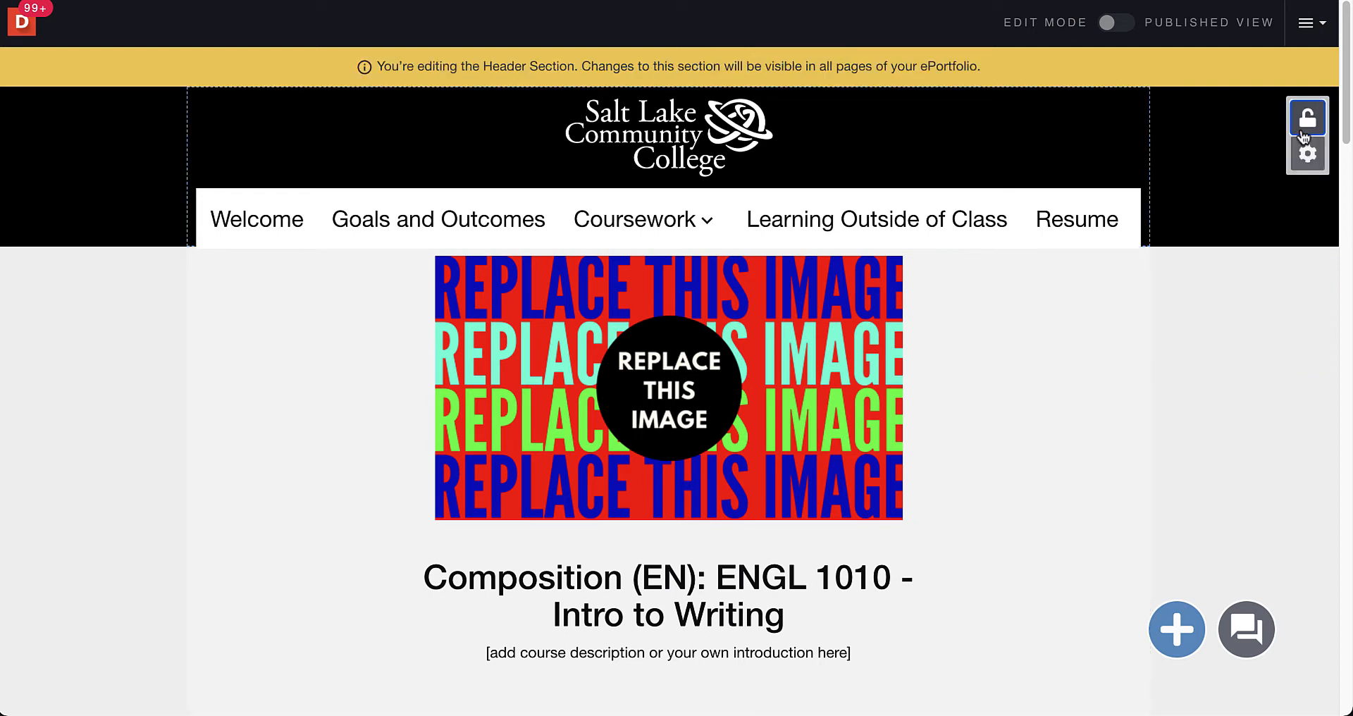
left_click(1138, 236)
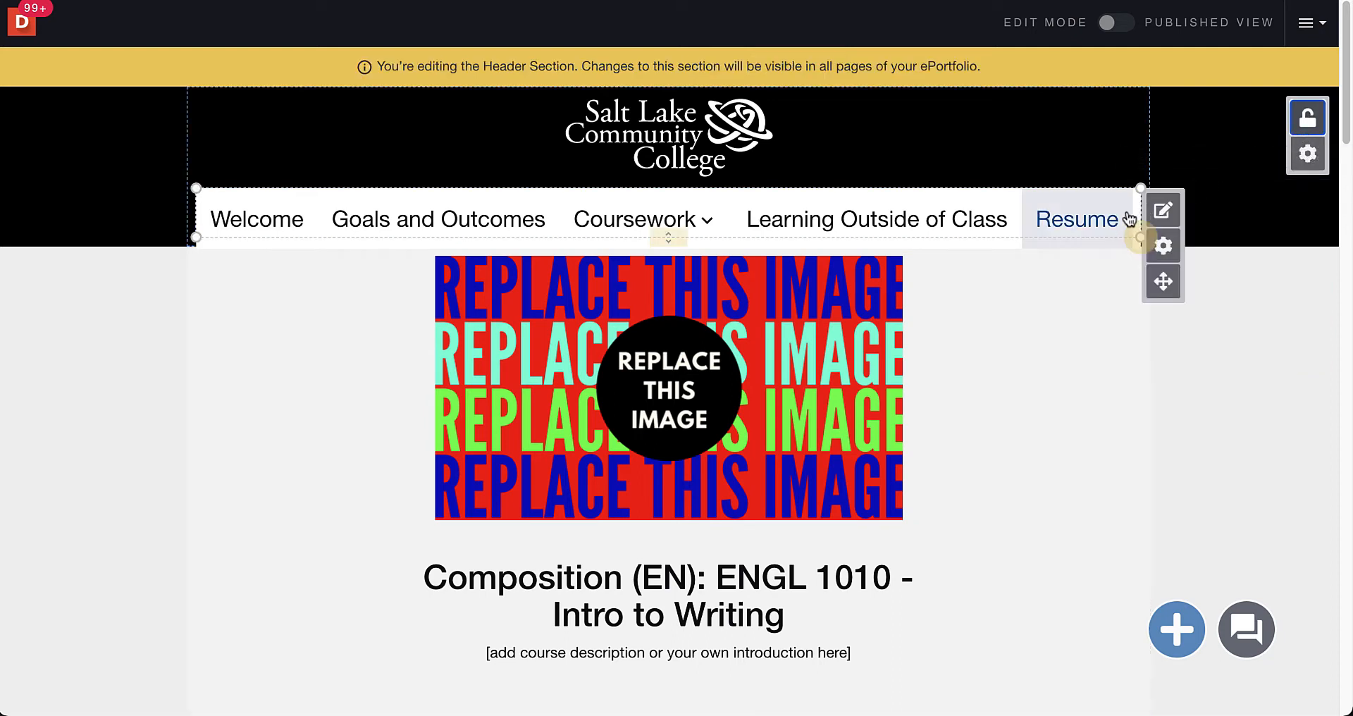
left_click(1164, 212)
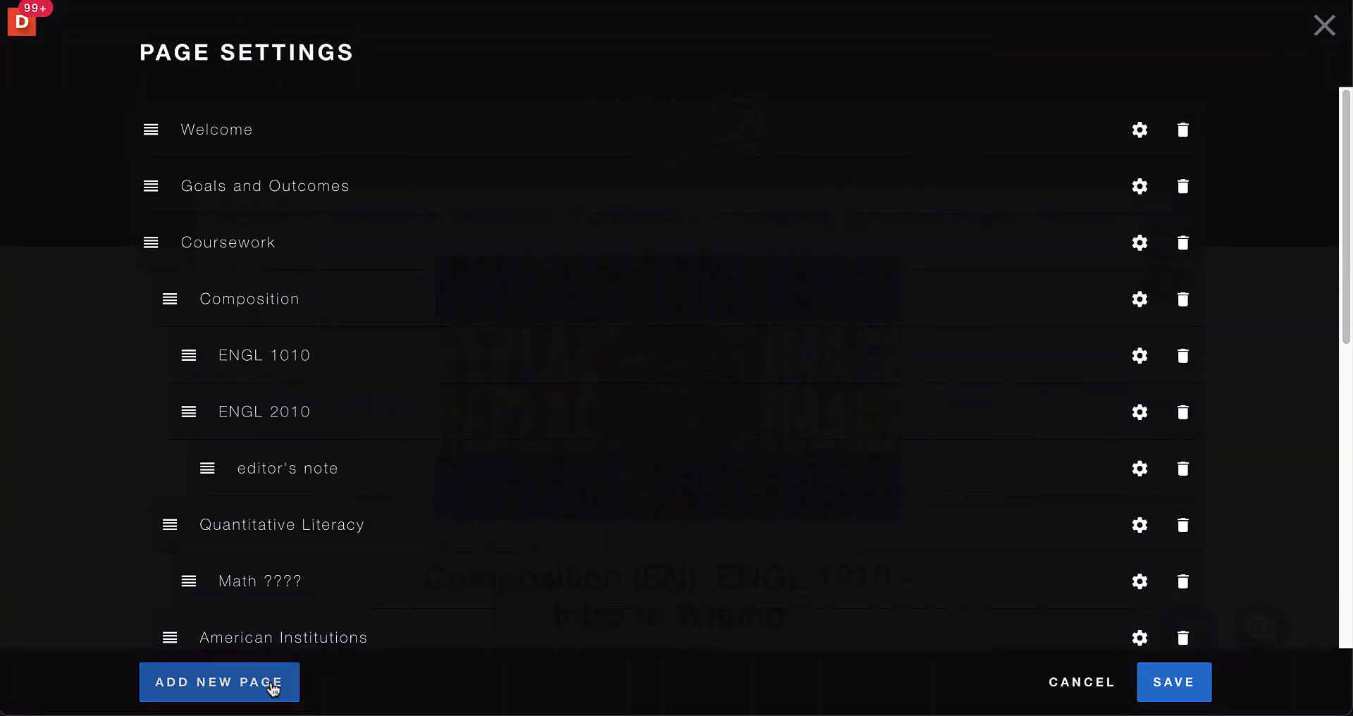
left_click(275, 687)
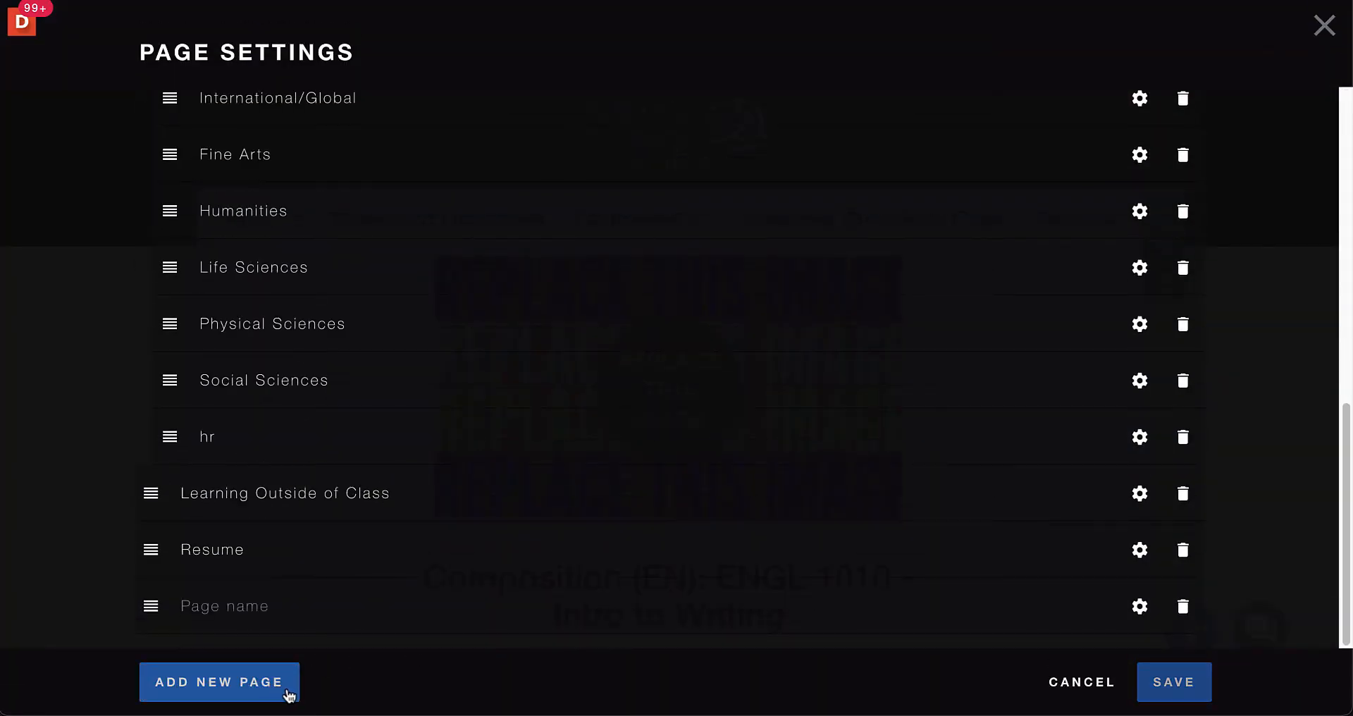
type("Noteboo")
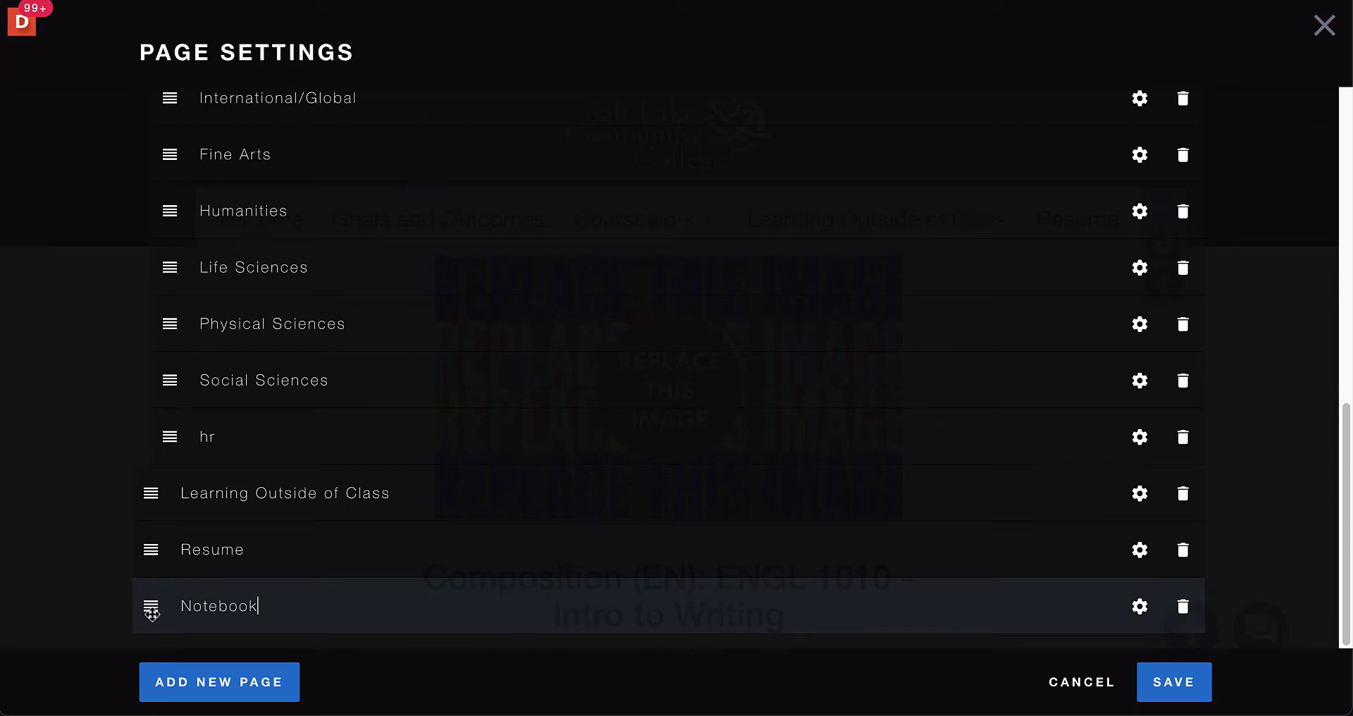
type("k")
Move the Notebook page directly below ENGL 1010, nest it as its subpage, and save the page settings
left_click_drag(152, 613, 195, 99)
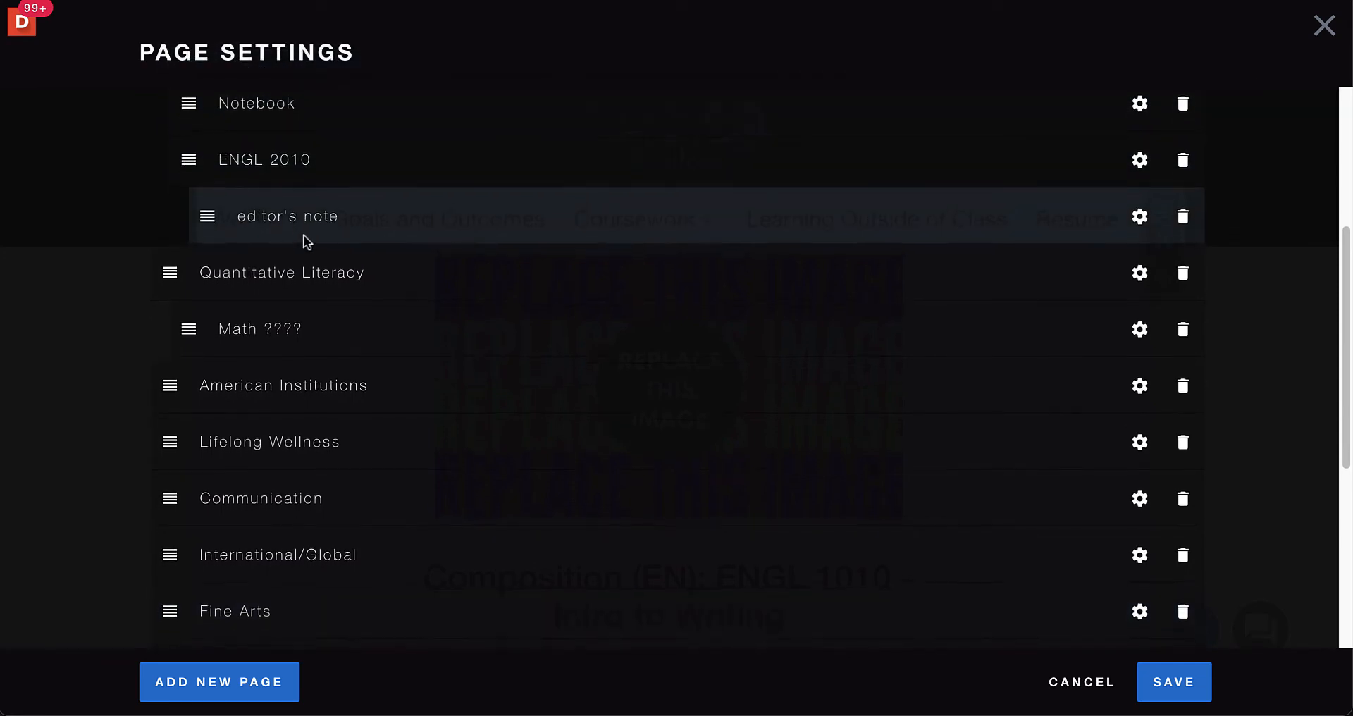
scroll(305, 235, "up", 1)
scroll(305, 236, "up", 2)
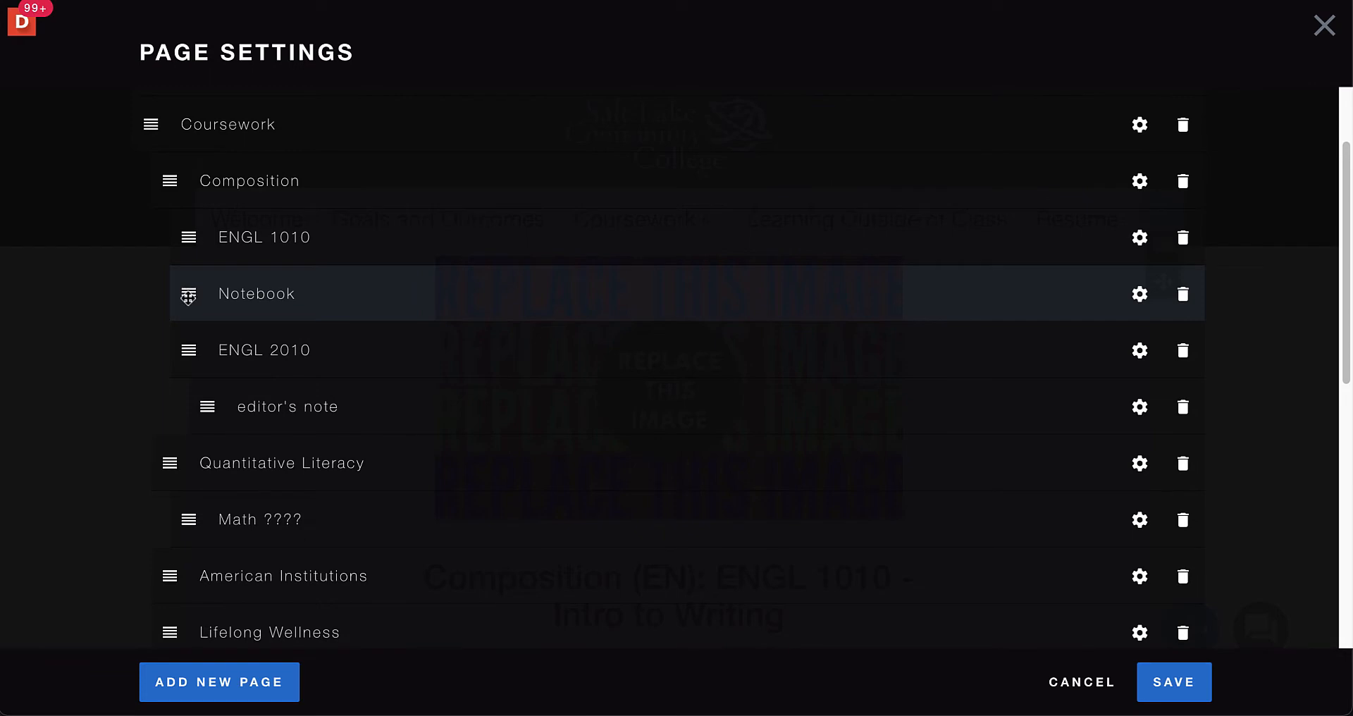
left_click_drag(189, 295, 250, 310)
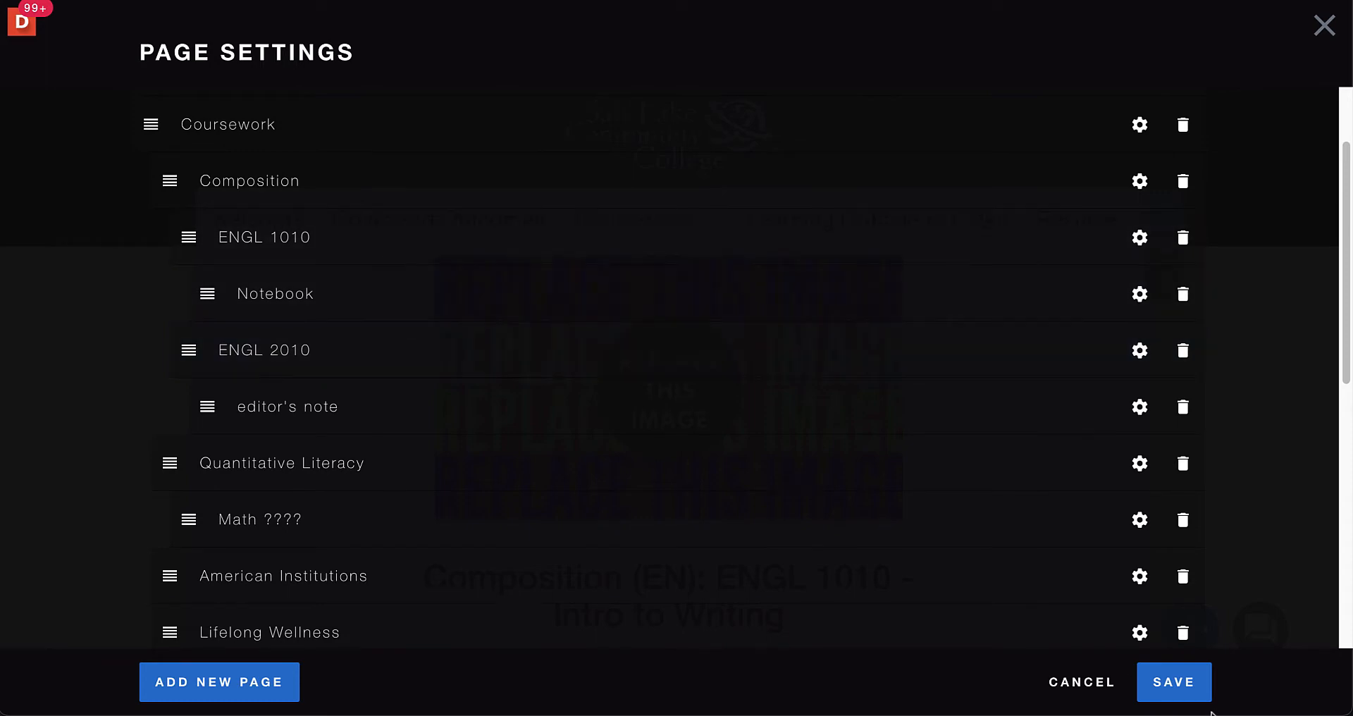
left_click(1188, 685)
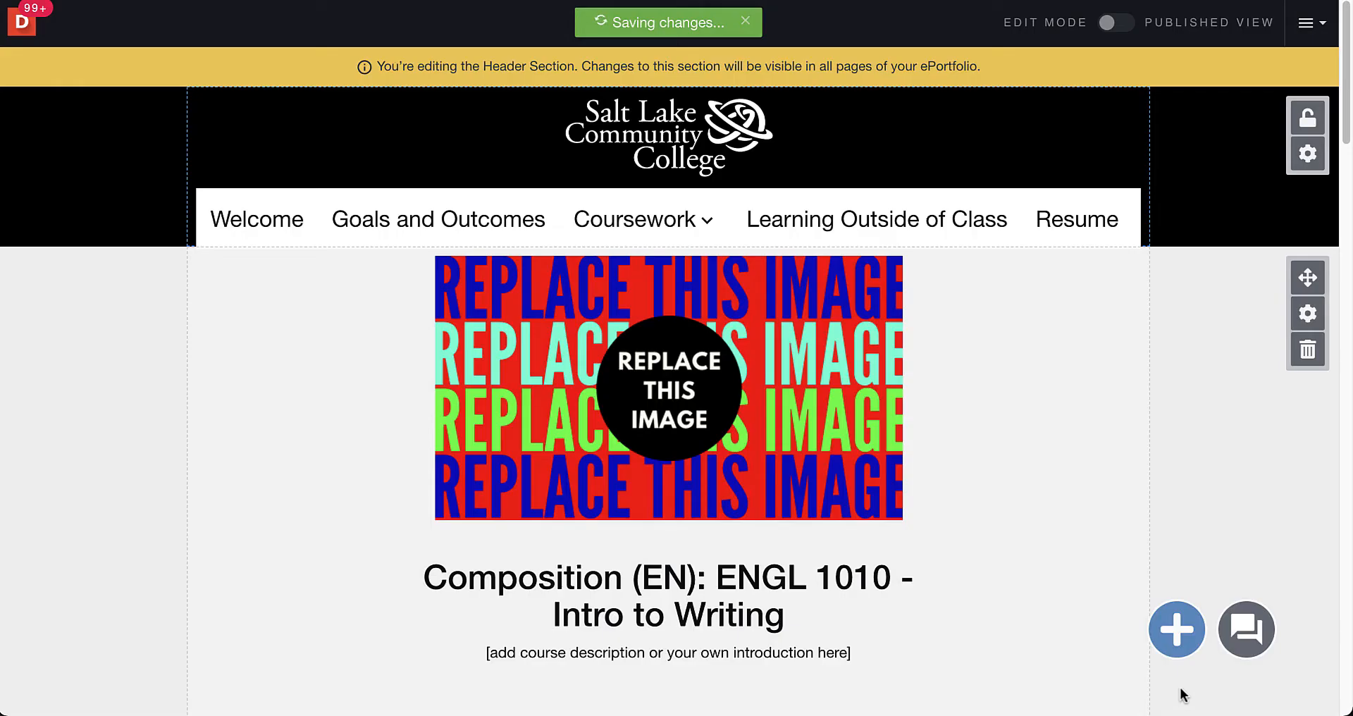
Lock the header section again and open the Notebook page under Coursework > Composition > ENGL 1010
mouse_move(690, 204)
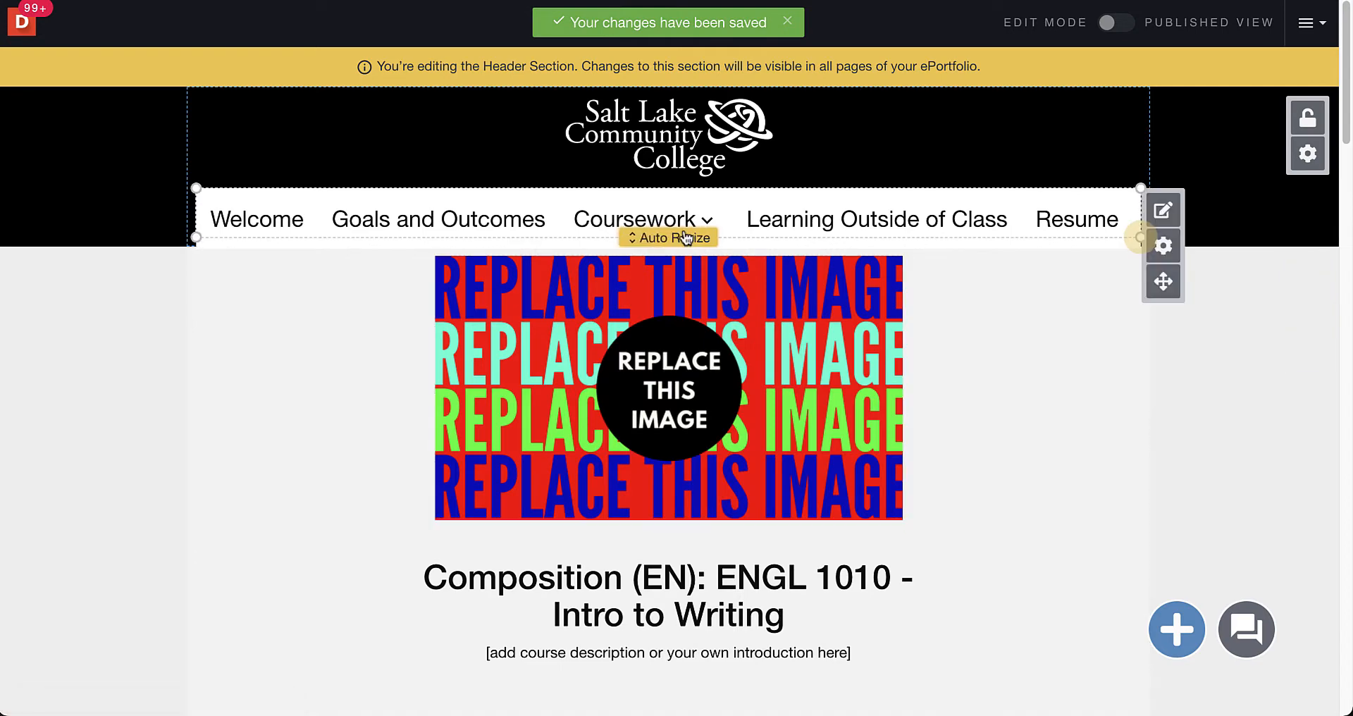
left_click(687, 239)
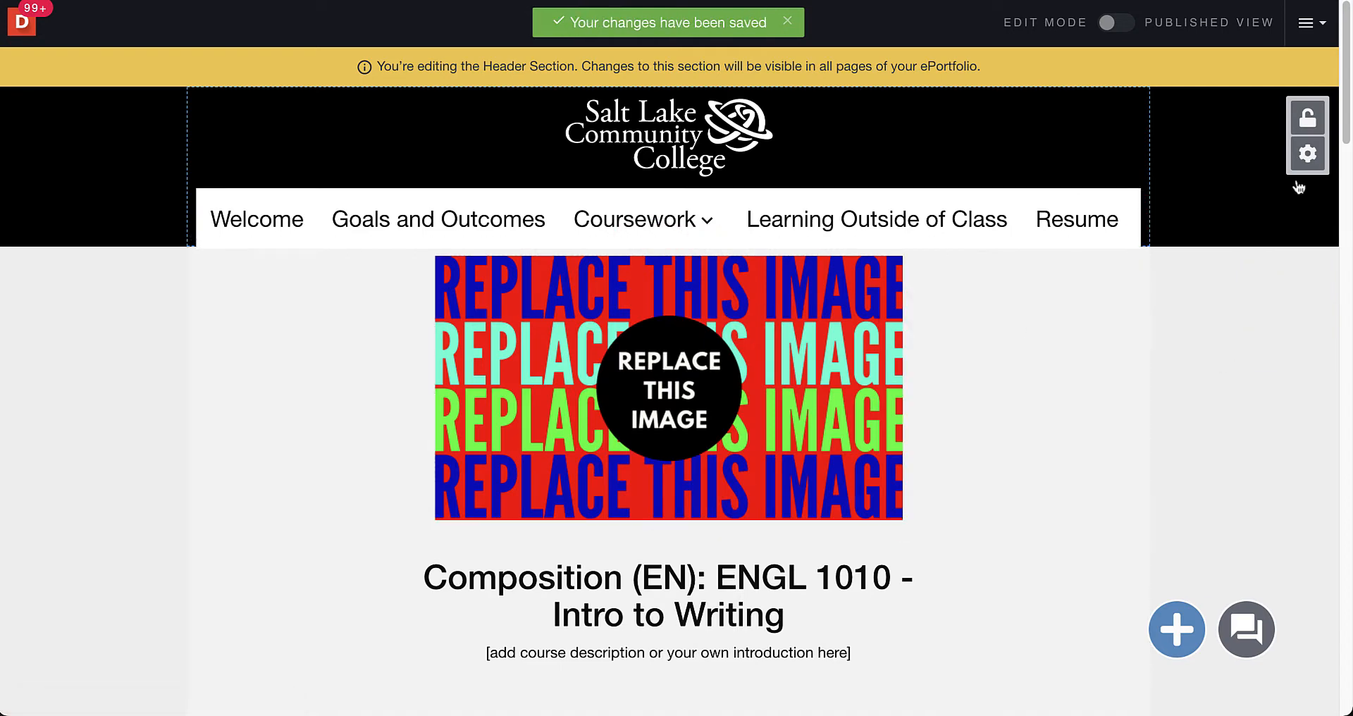
left_click(1309, 126)
mouse_move(583, 233)
mouse_move(677, 280)
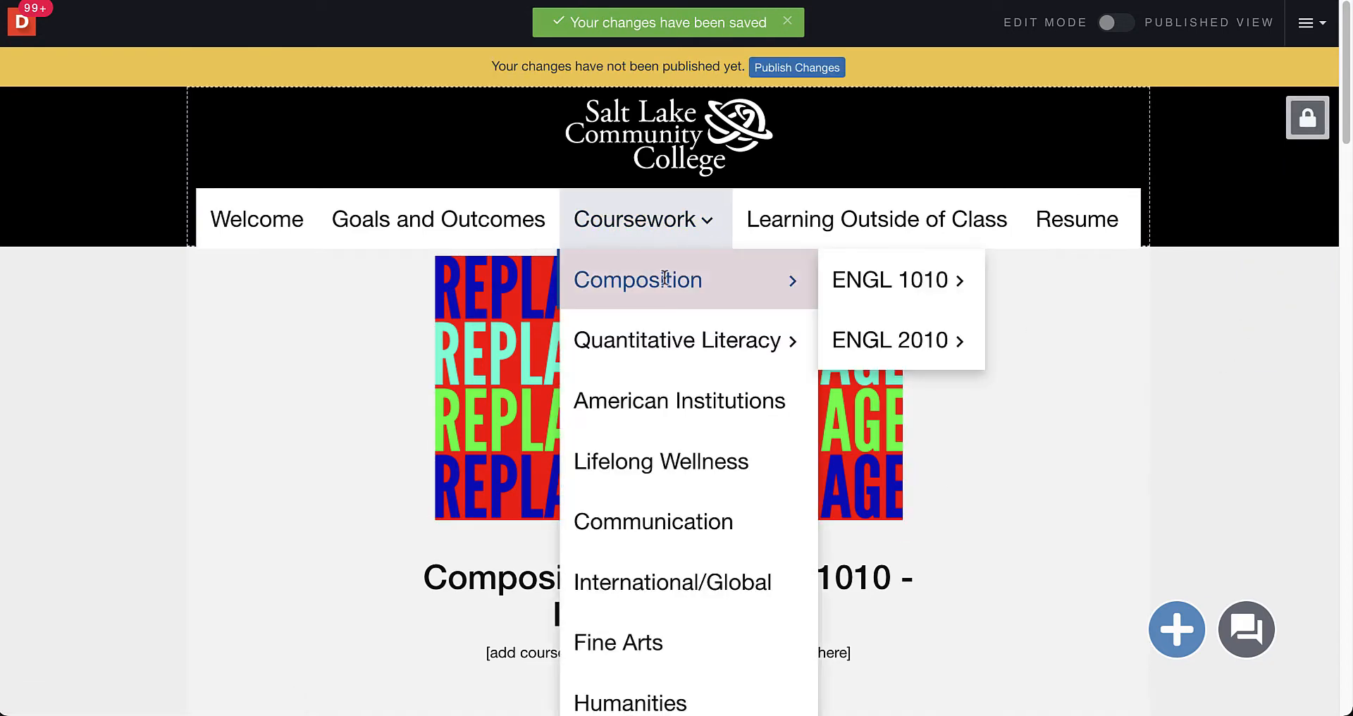
mouse_move(929, 296)
left_click(1043, 281)
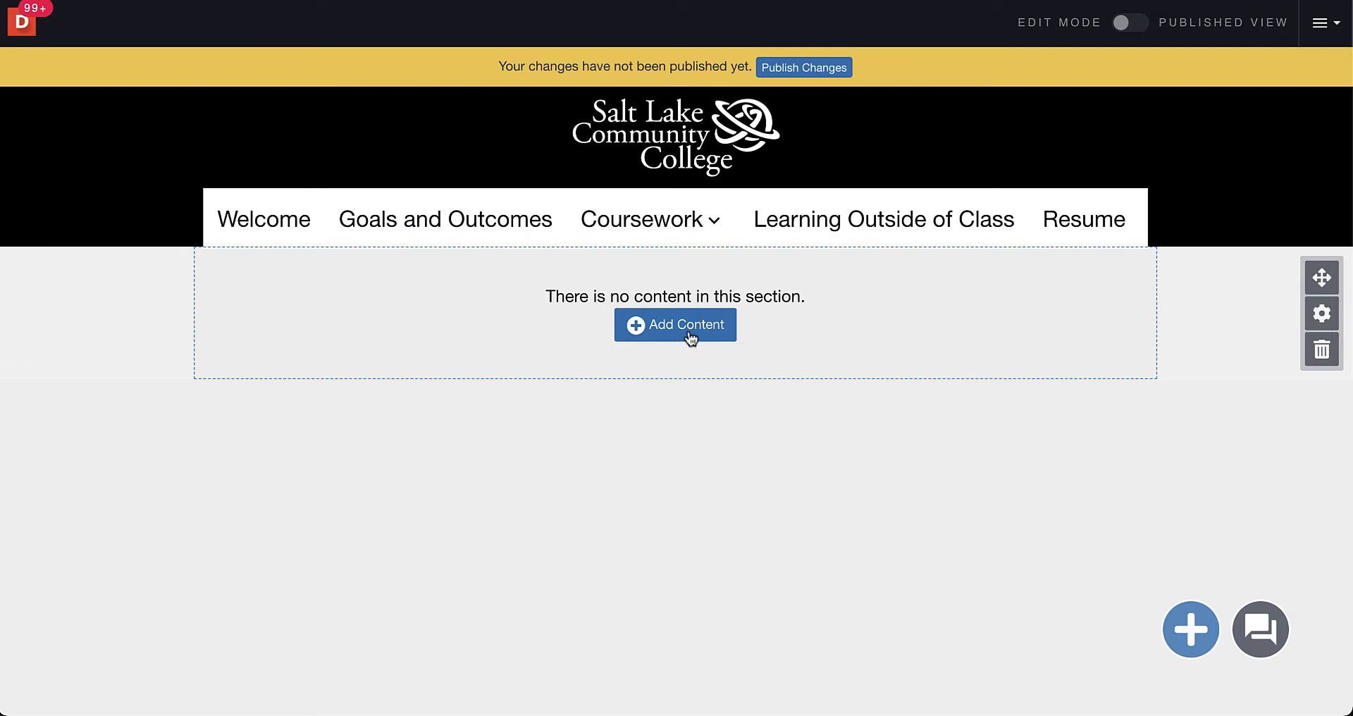
Add a rich text block to the empty page and enter "Notebook" in it
left_click(1180, 626)
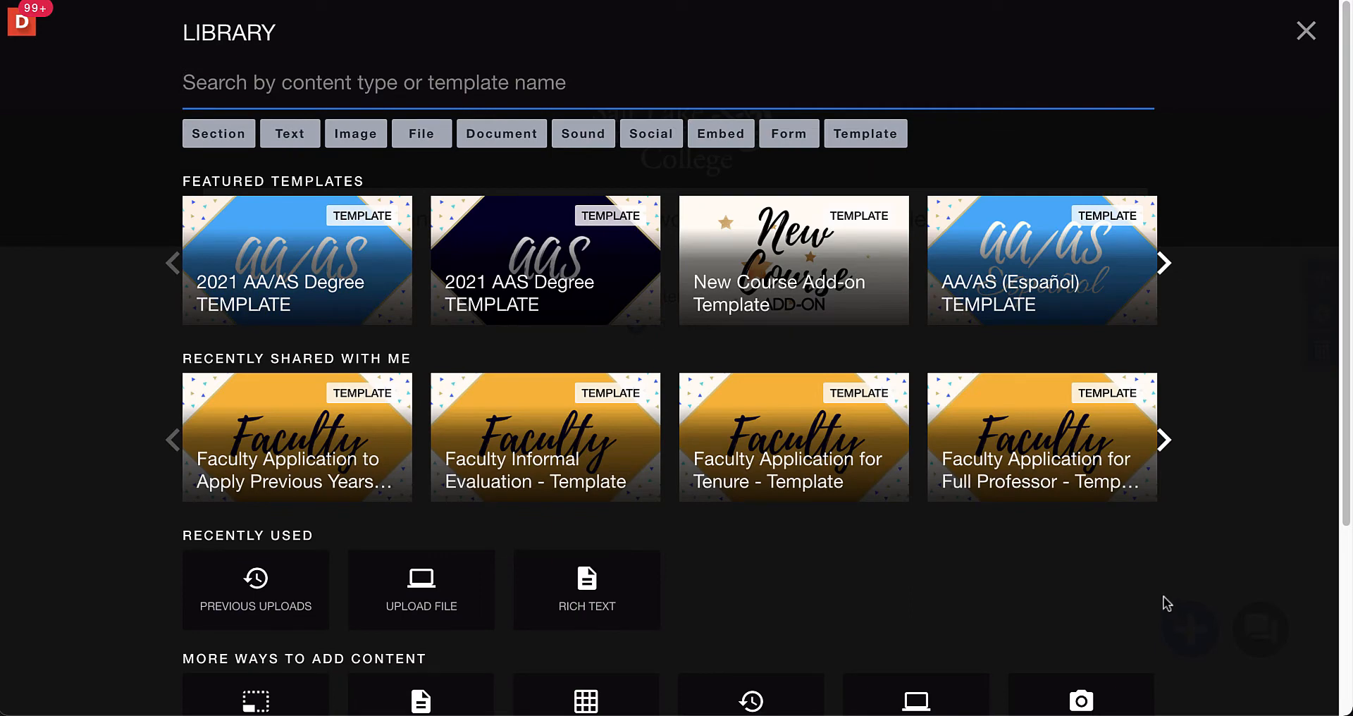
left_click(287, 149)
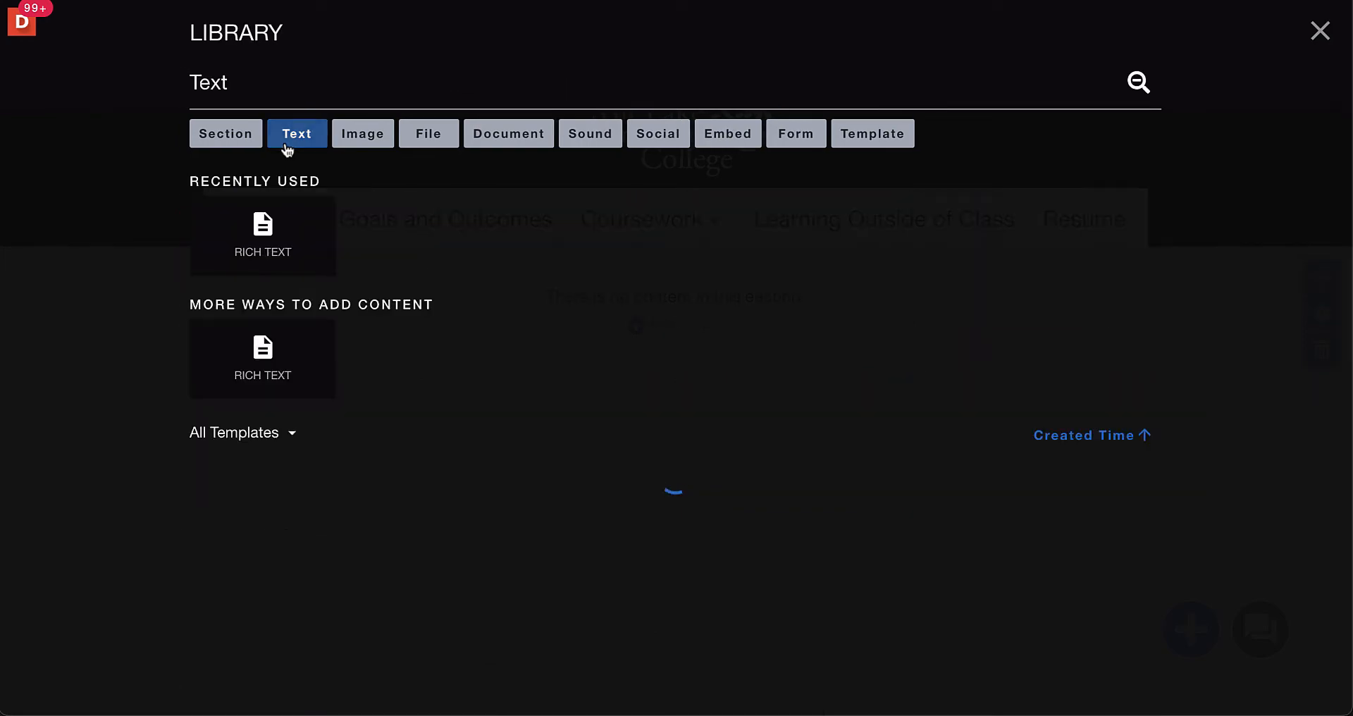
left_click(299, 262)
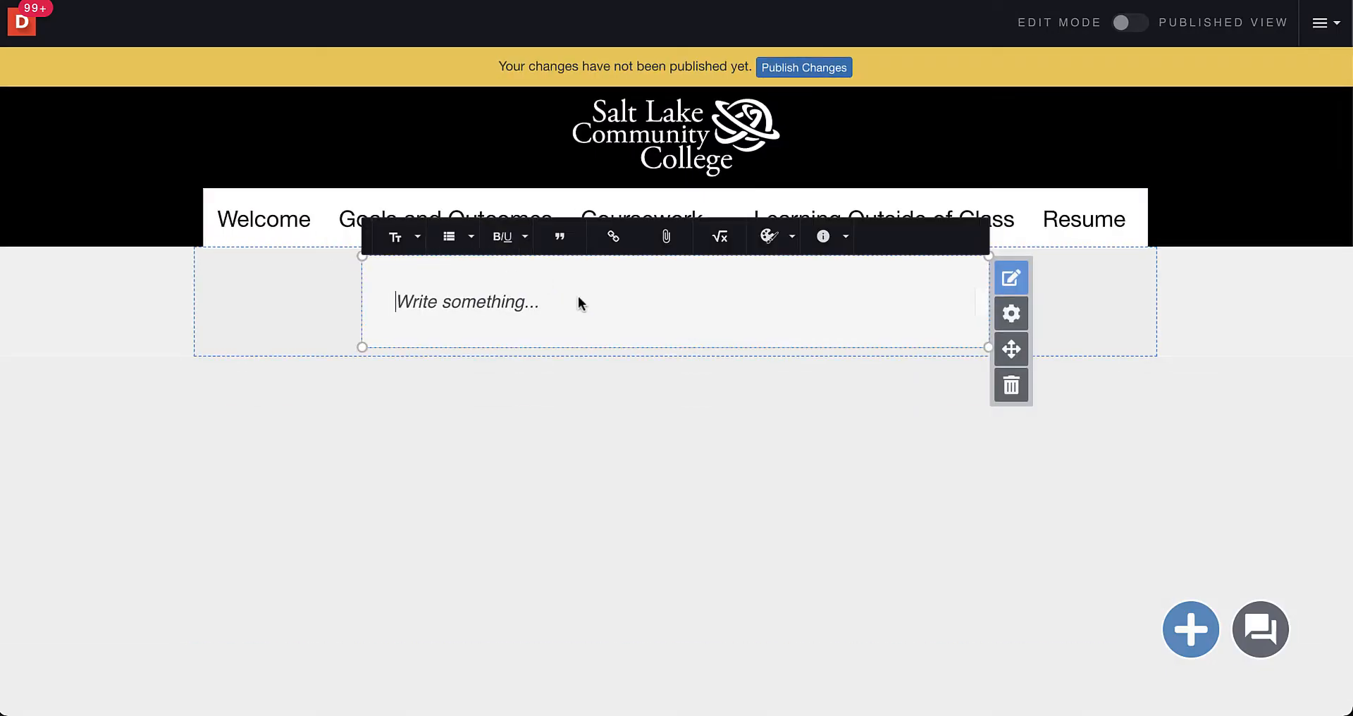
type("Note")
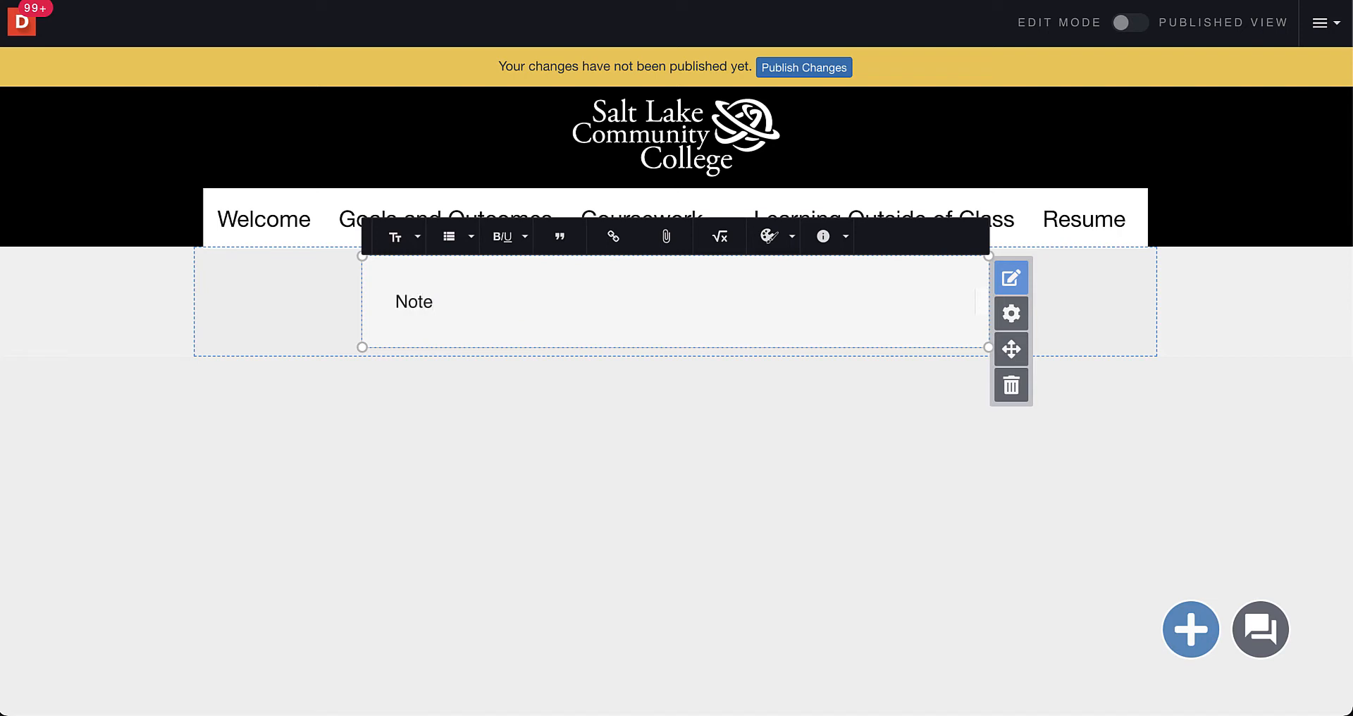
type("book")
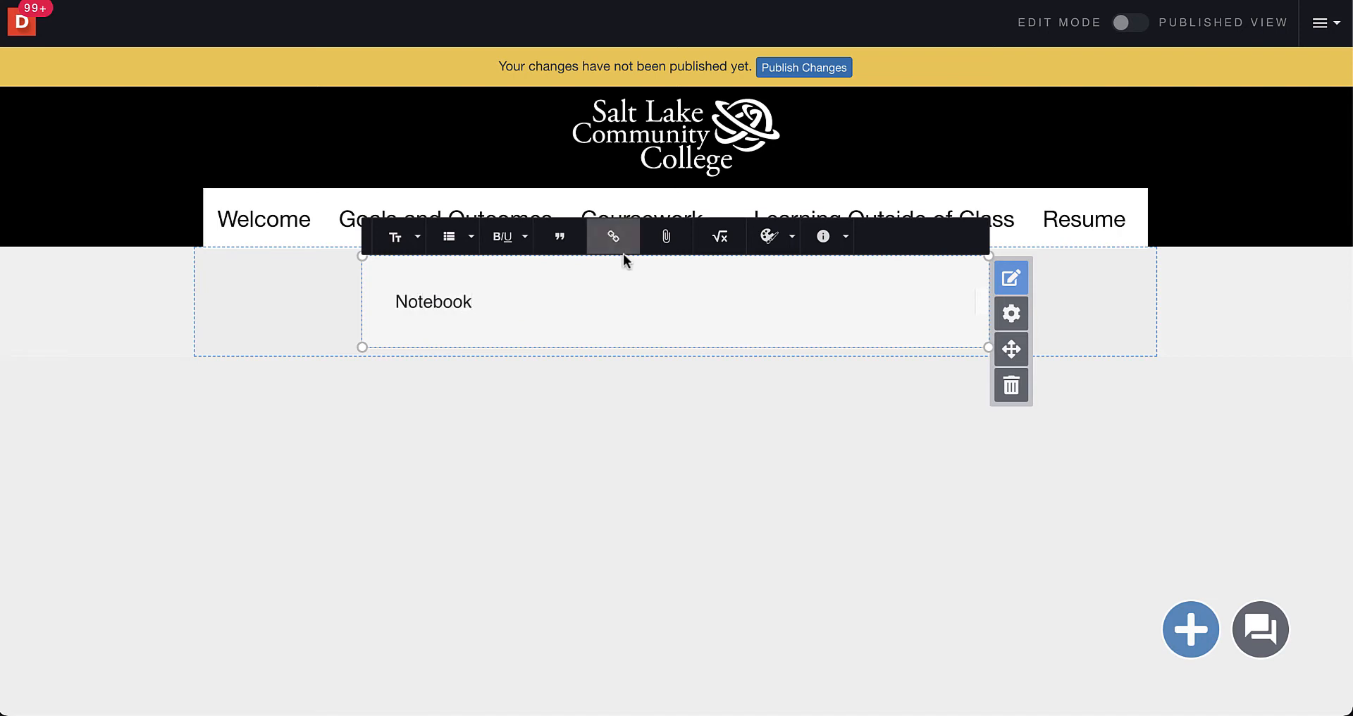
Format the "Notebook" text as a heading and center it
left_click_drag(522, 296, 376, 312)
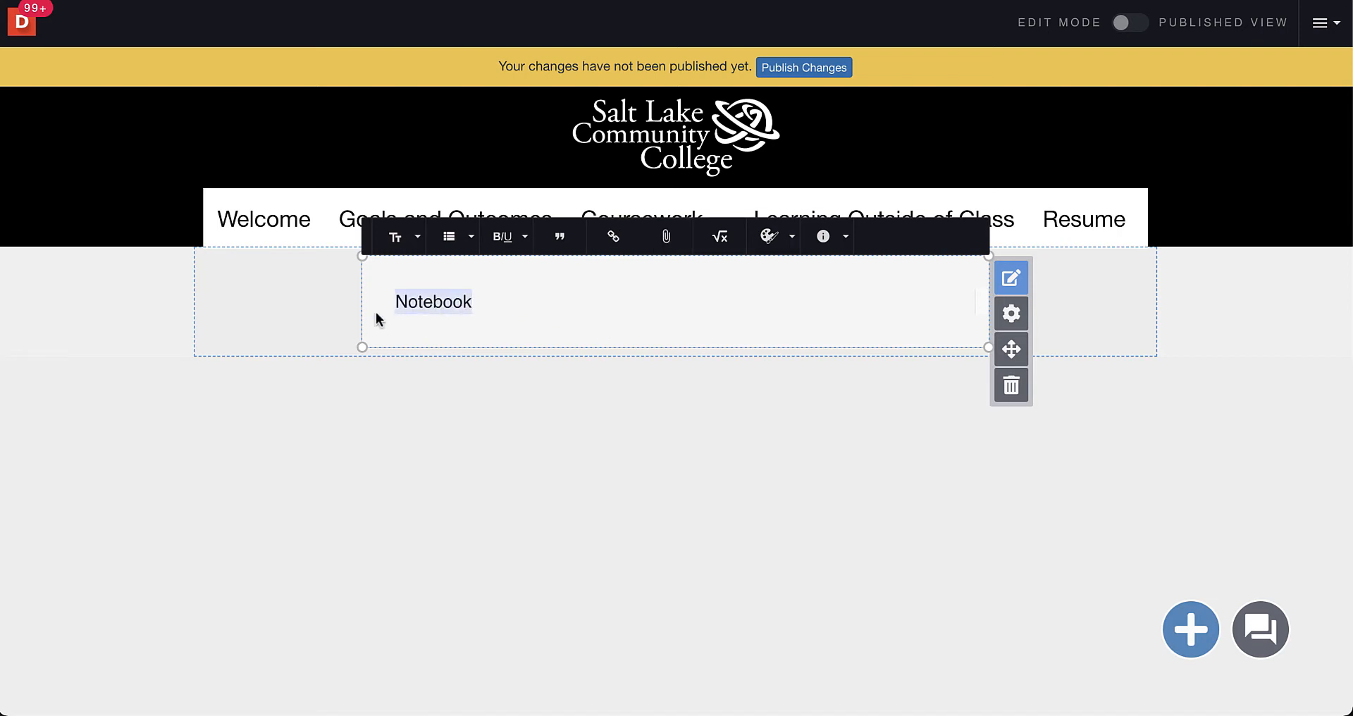
left_click(403, 255)
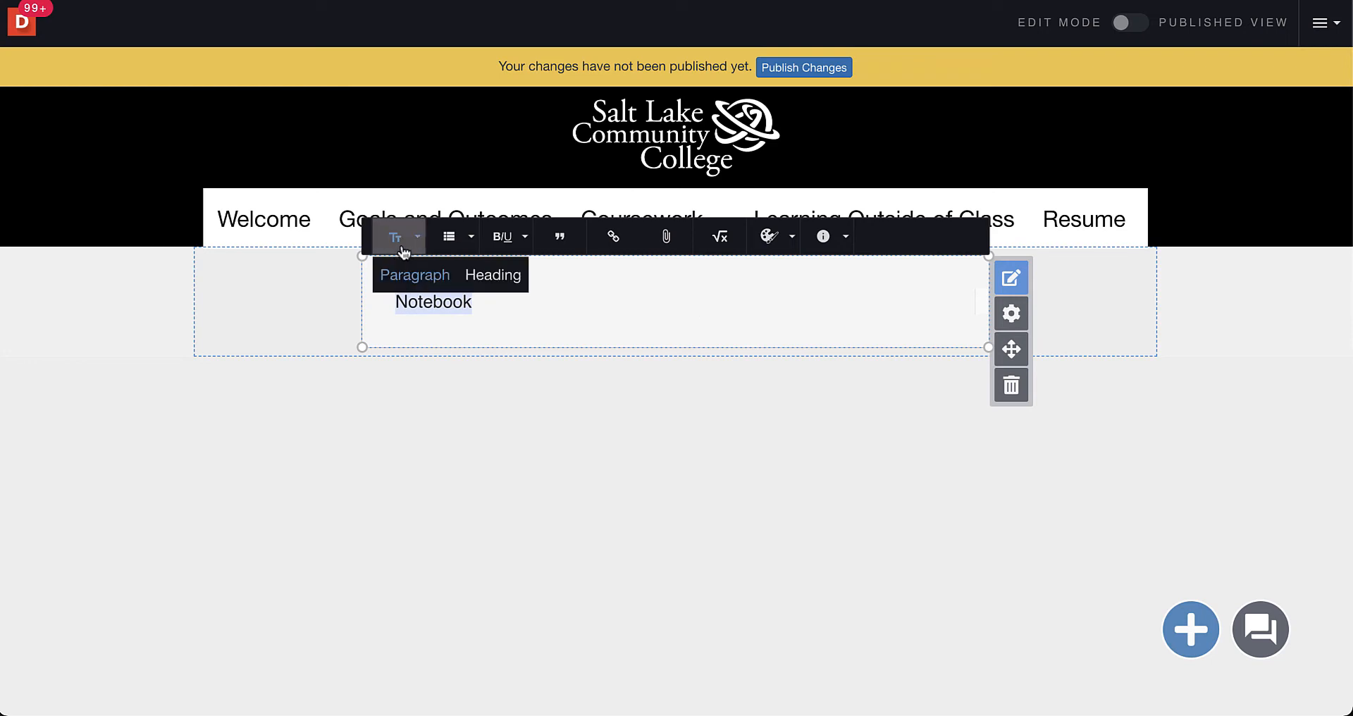
left_click(482, 285)
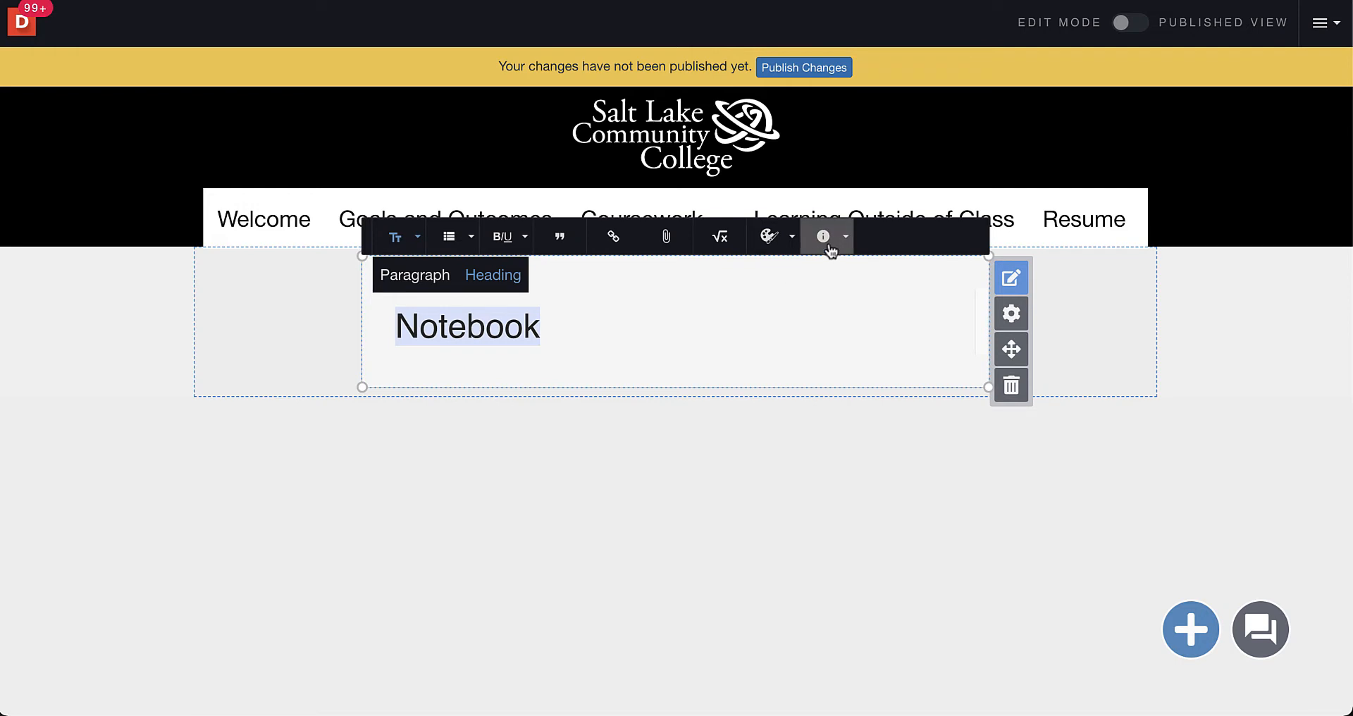
left_click(791, 243)
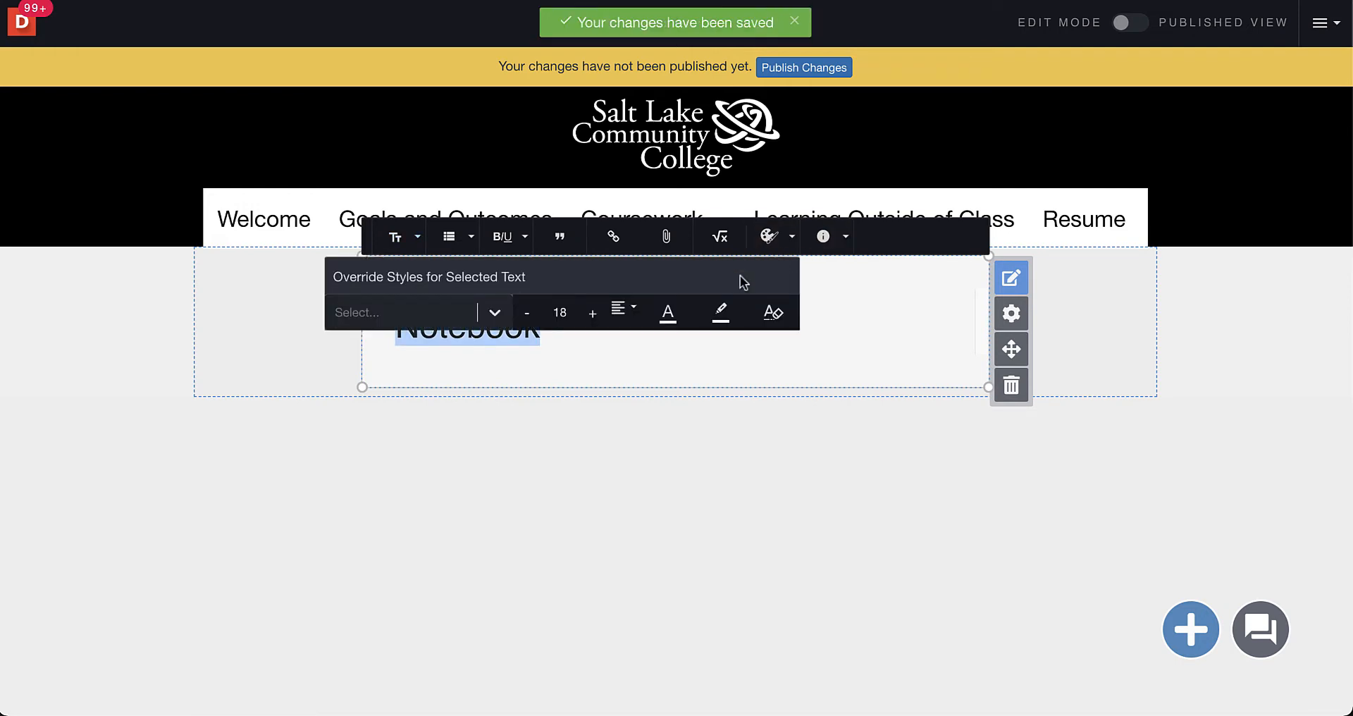
left_click(663, 317)
left_click(625, 316)
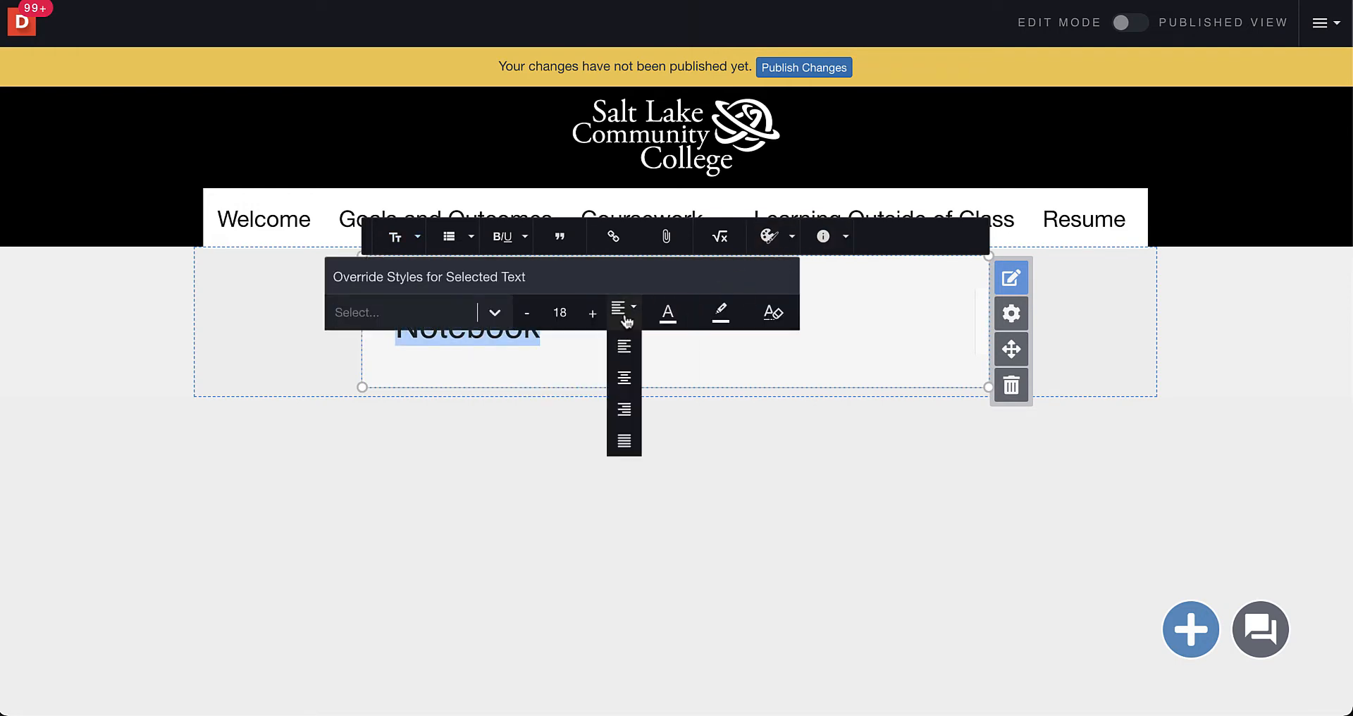
left_click(625, 387)
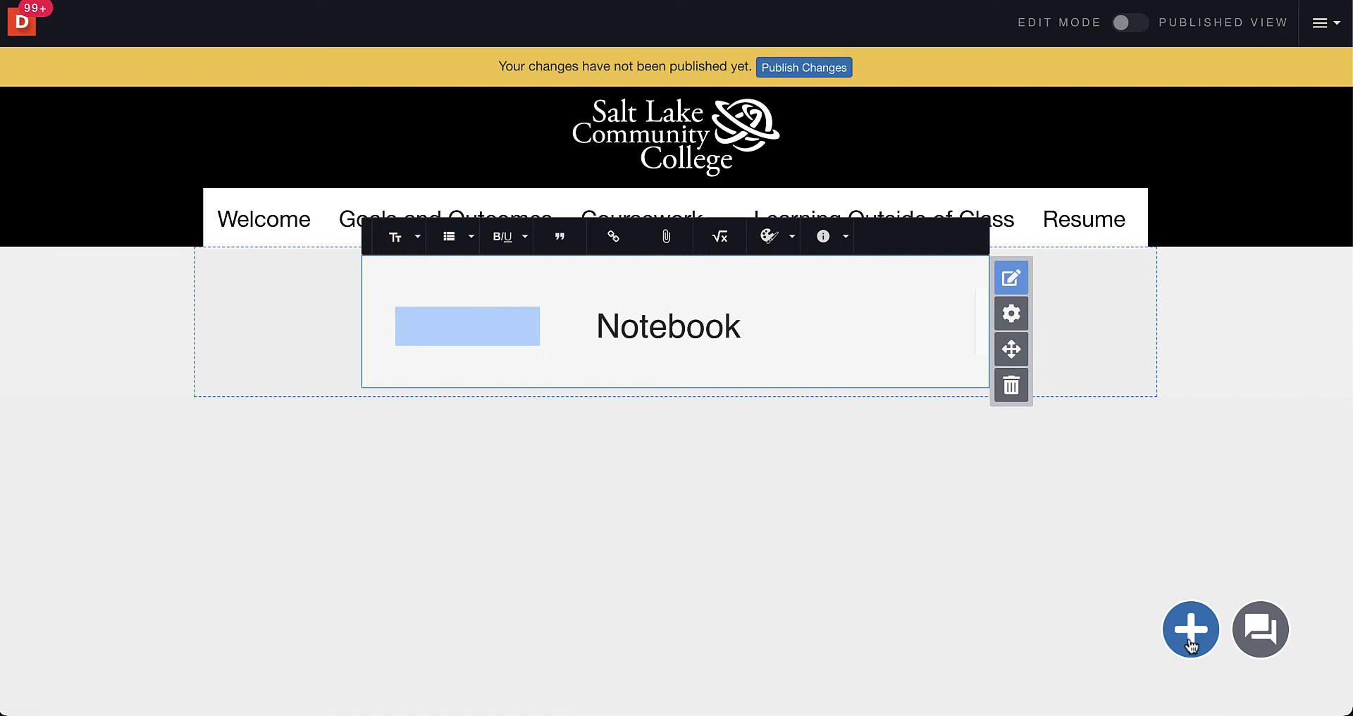
Add a new empty section below the Notebook heading
left_click(1190, 643)
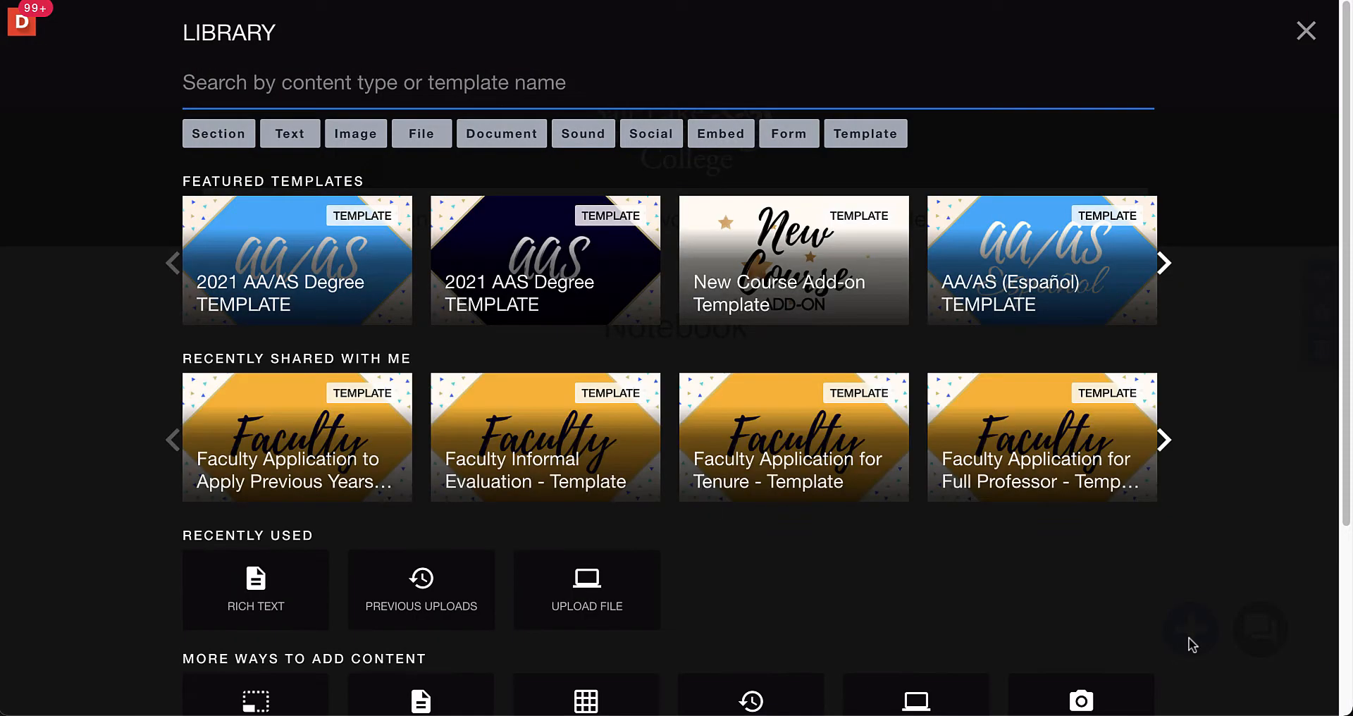
scroll(1003, 519, "down", 3)
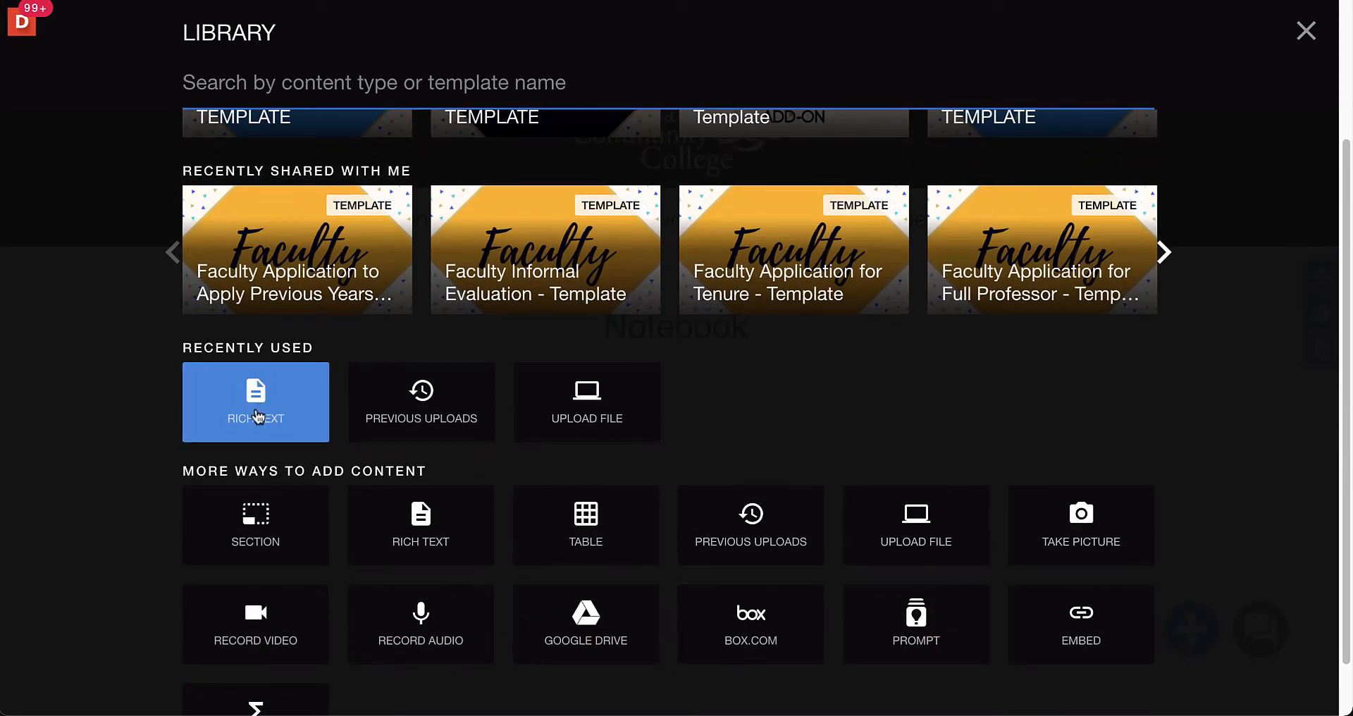
left_click(269, 541)
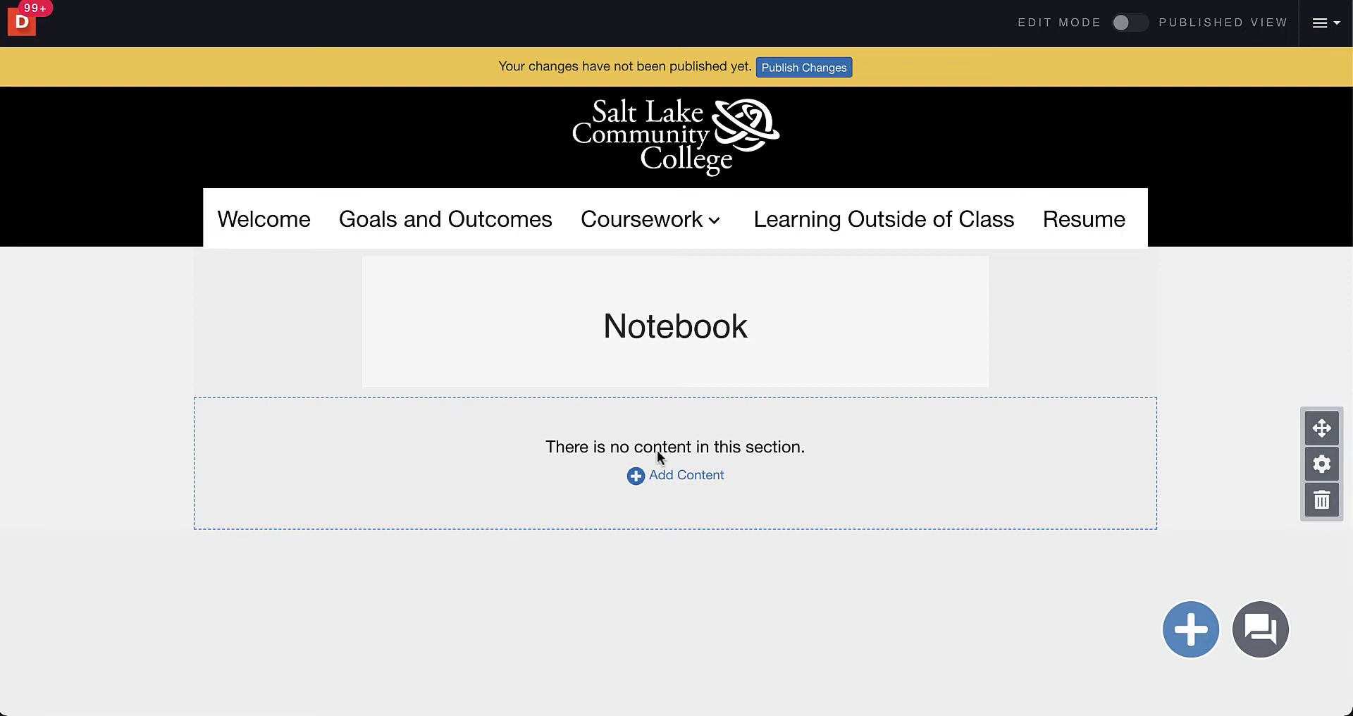
Add a rich text block to the empty section with "Notebook1:" on the first line and "gvfkiyliul" on the second
left_click(698, 478)
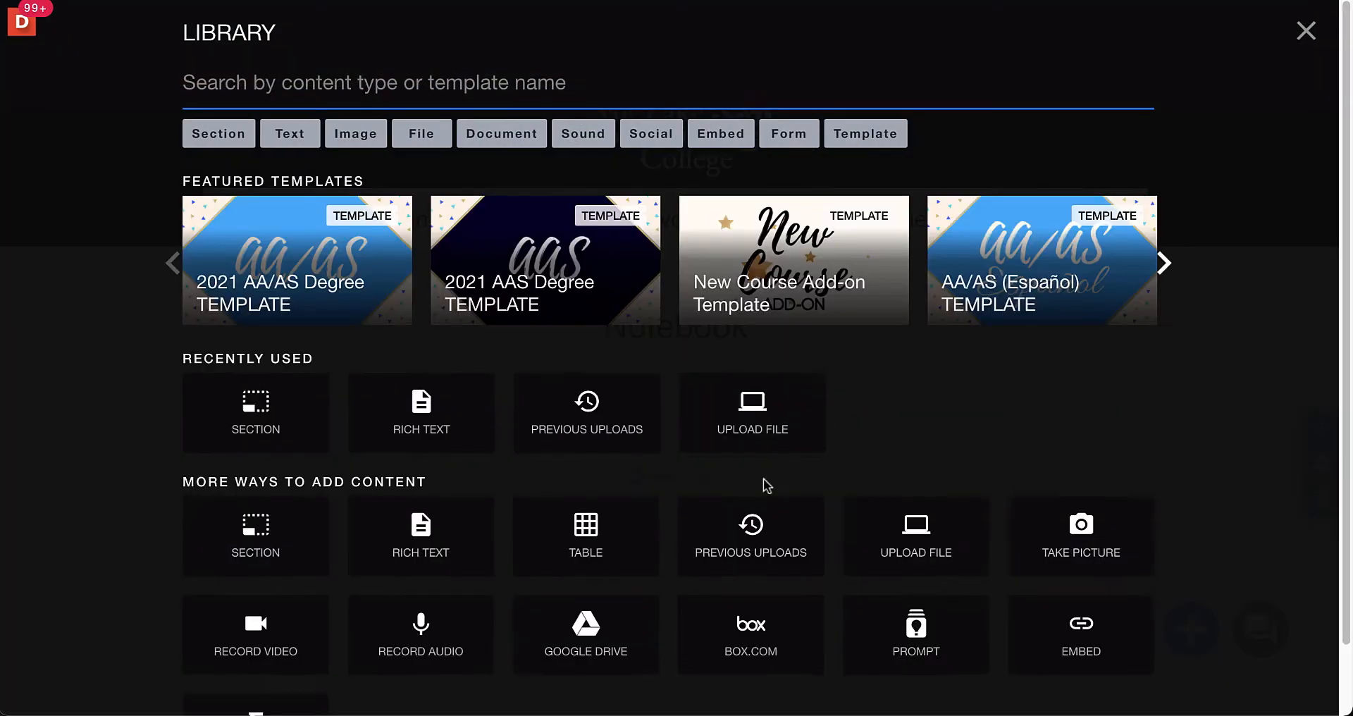
left_click(293, 136)
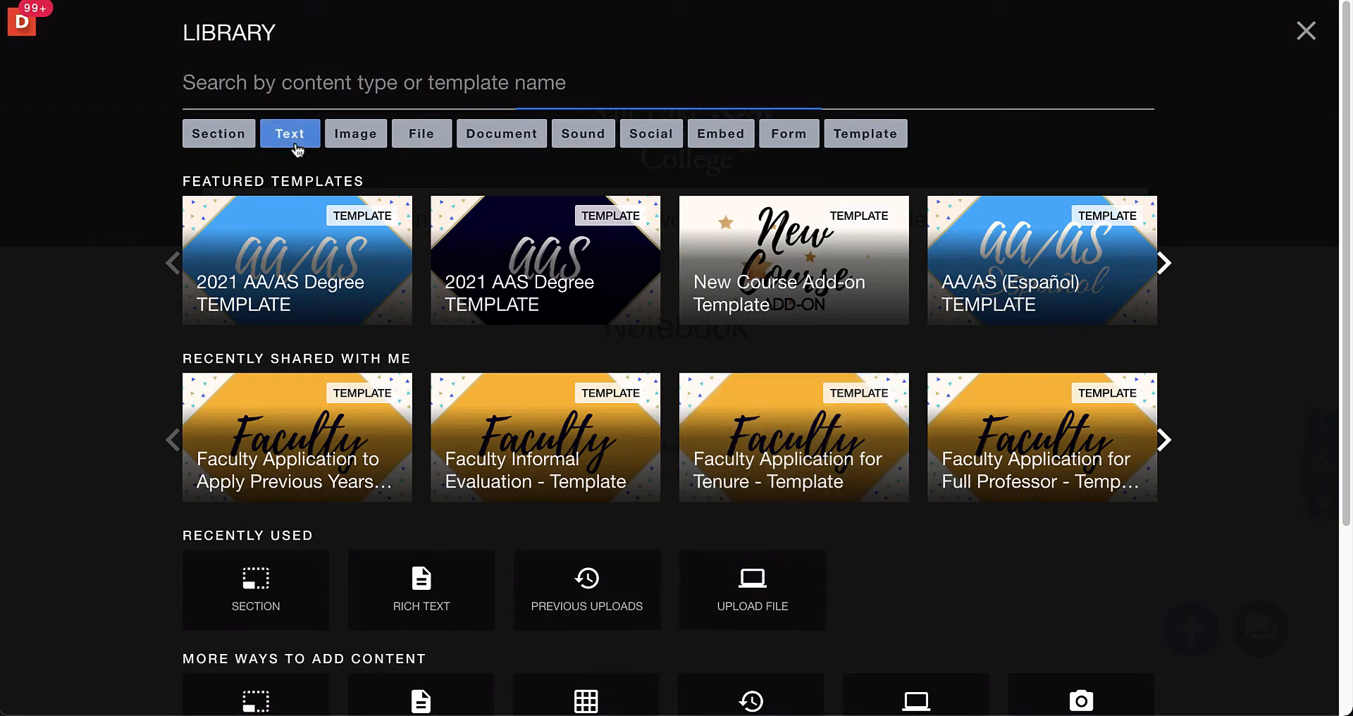
left_click(252, 251)
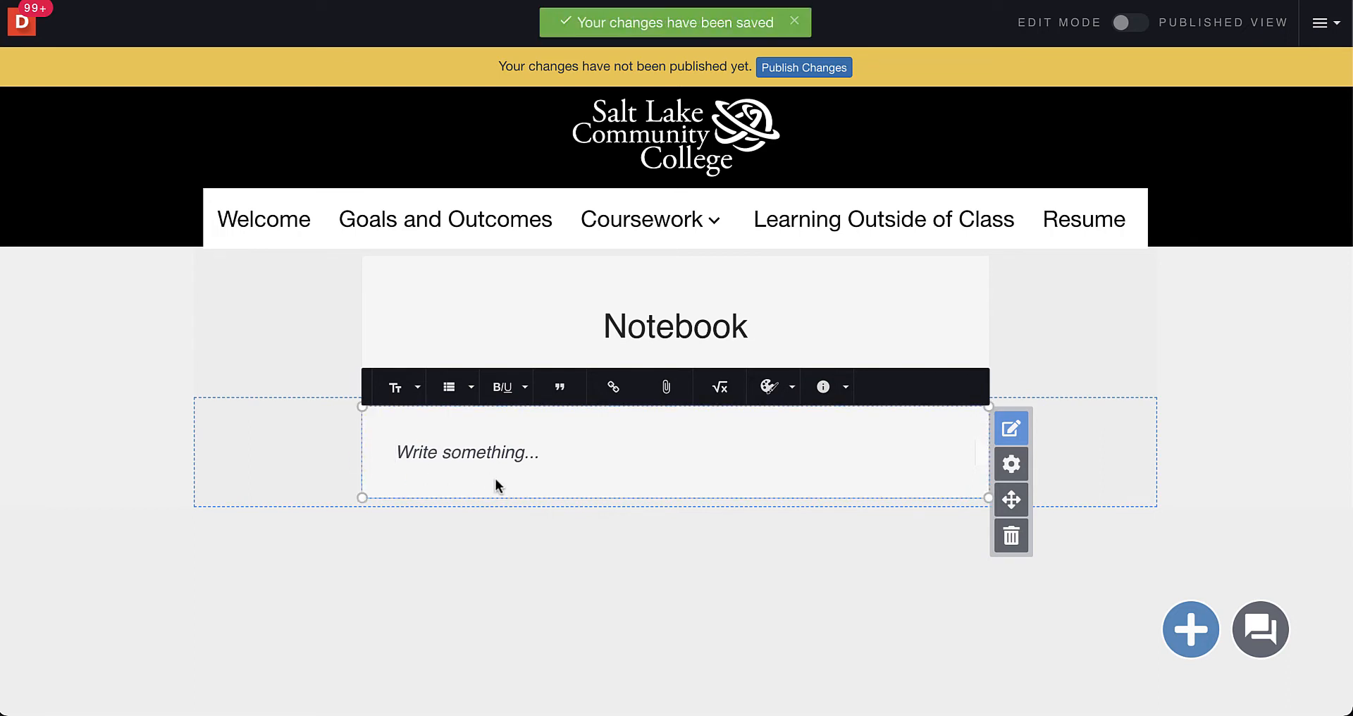
type("gvfkiyliul")
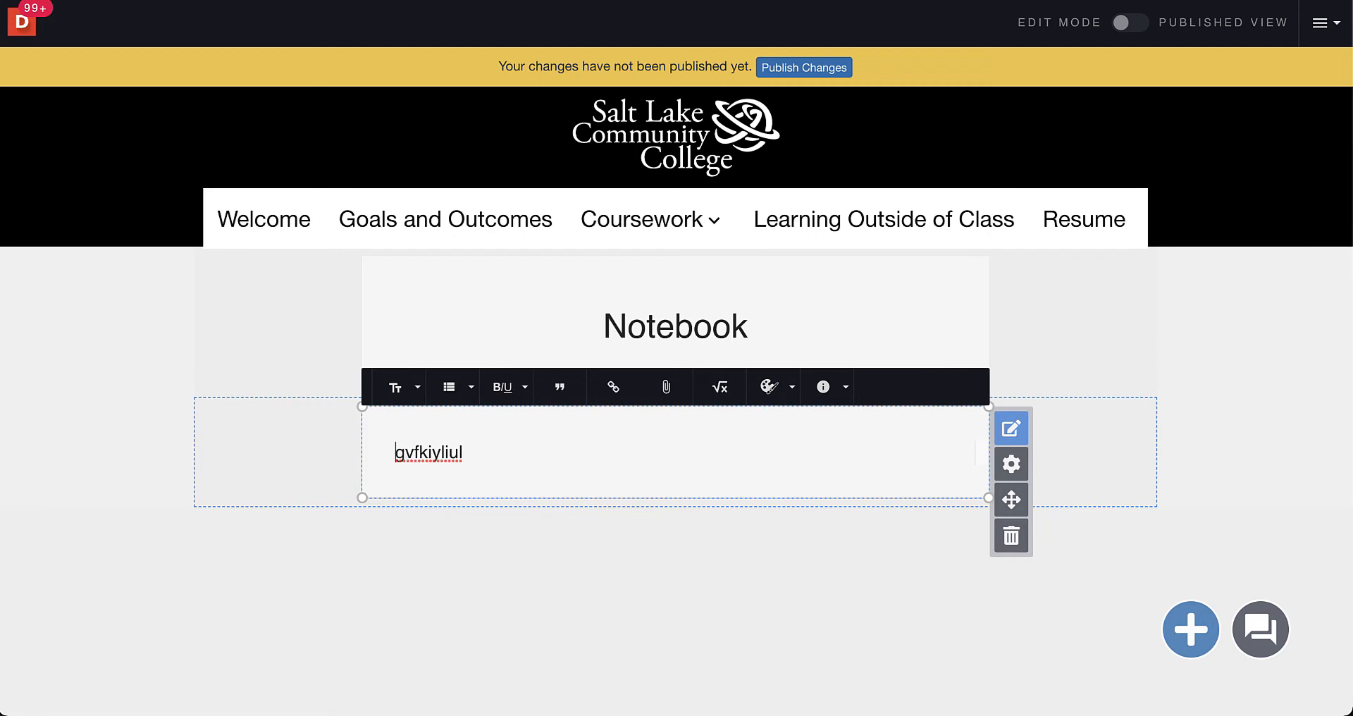
type("Notebook1:")
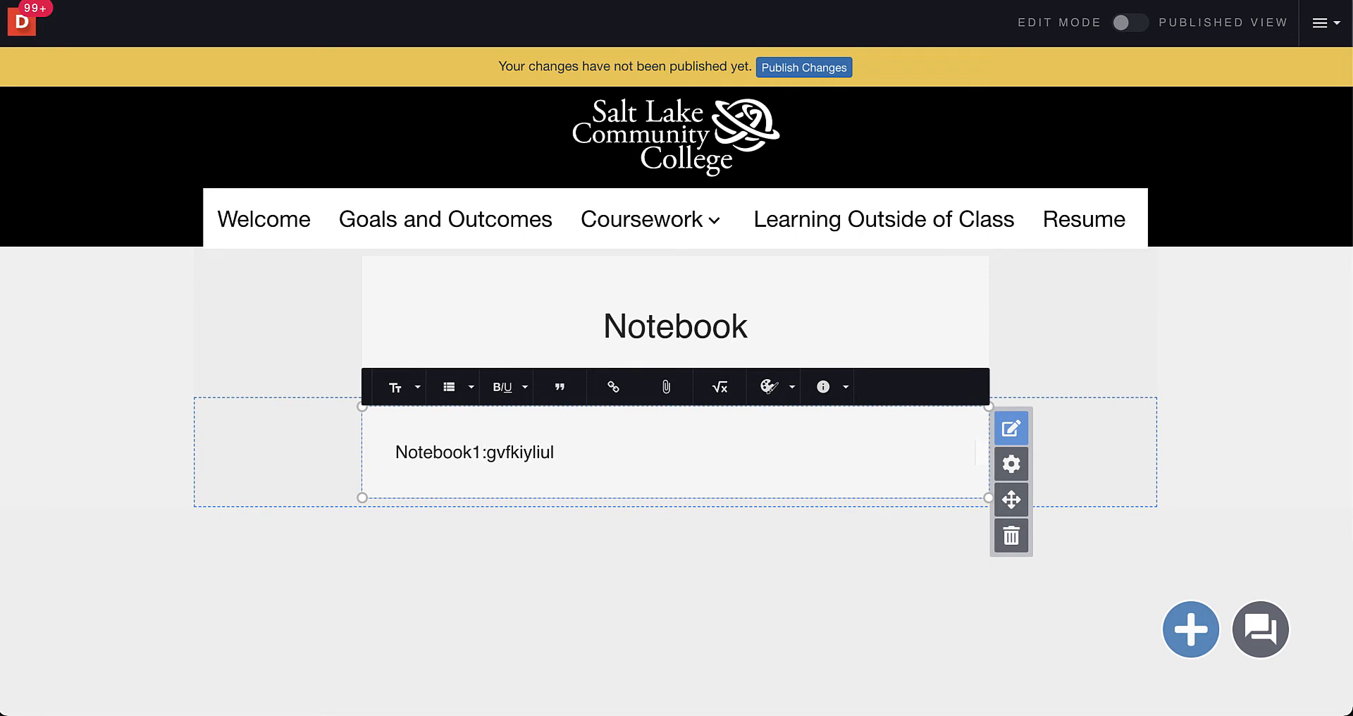
key("Return")
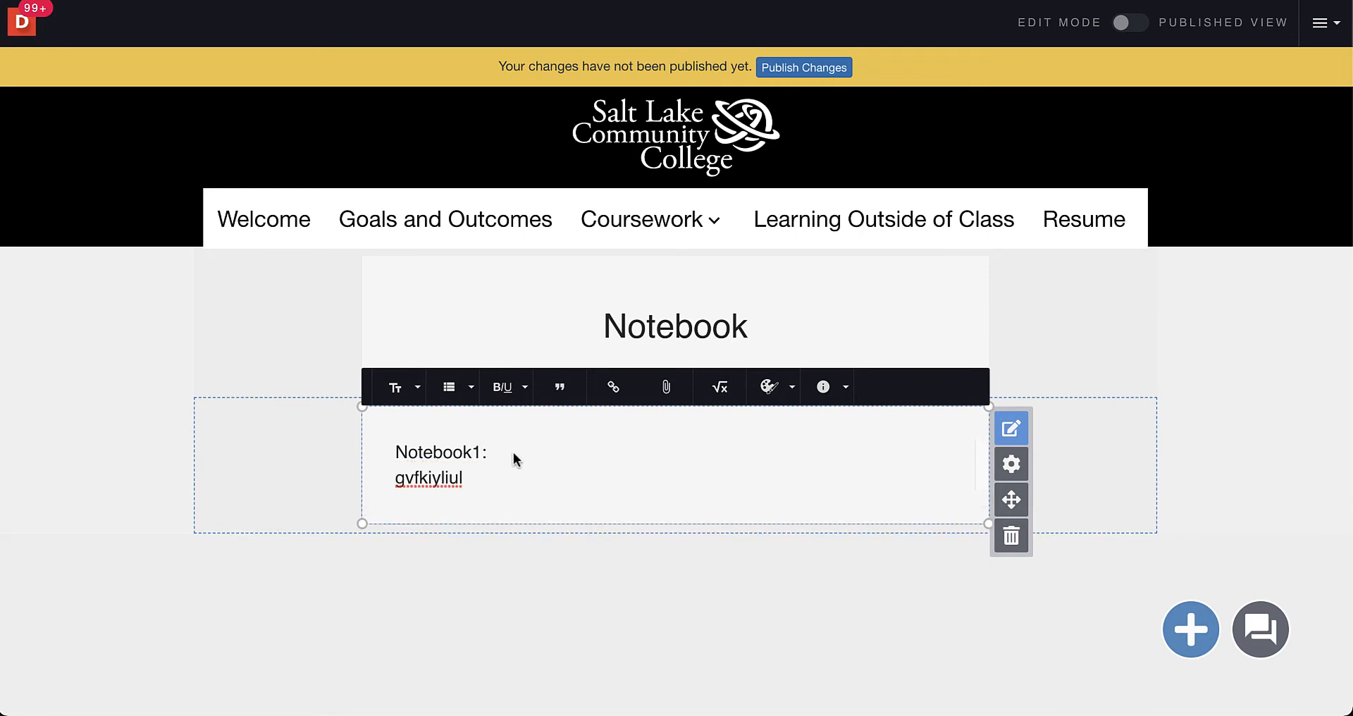
Center the "Notebook1:" line and place the text cursor at its end
left_click_drag(513, 460, 395, 451)
left_click(779, 387)
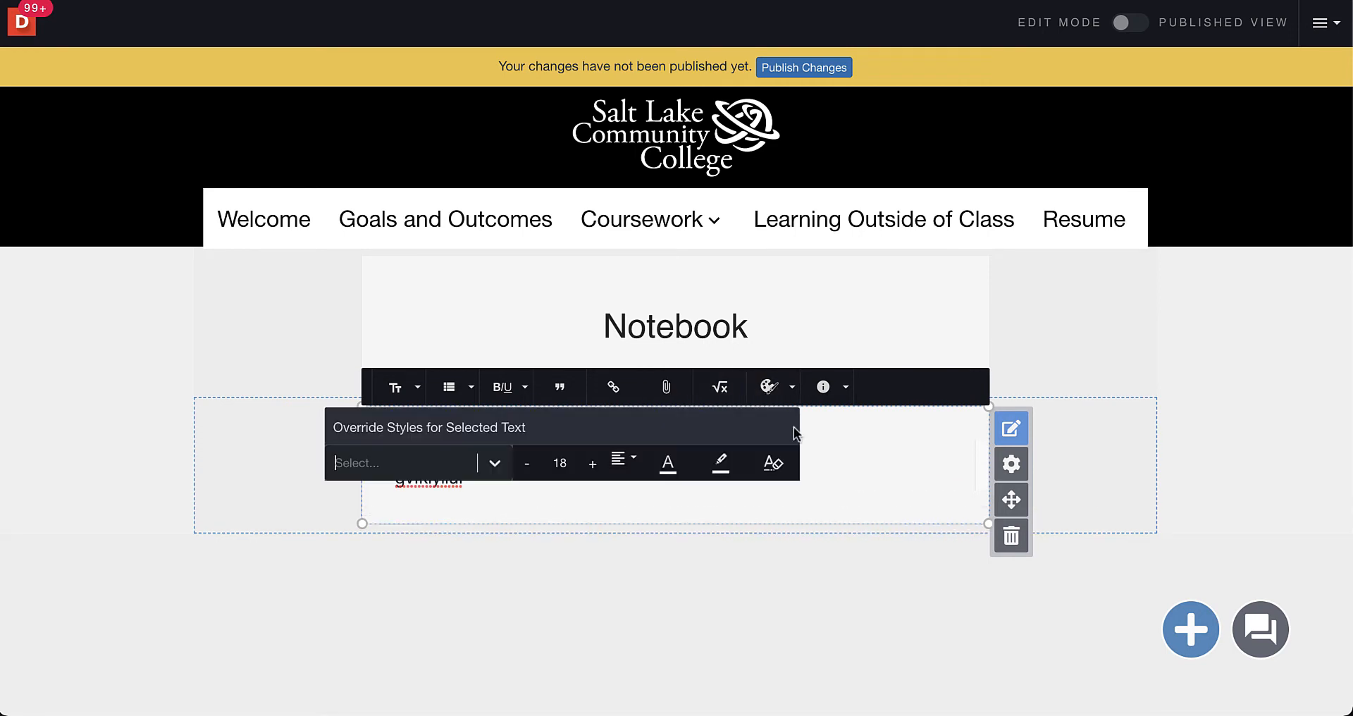
left_click(622, 462)
left_click(626, 527)
left_click(825, 476)
left_click(729, 455)
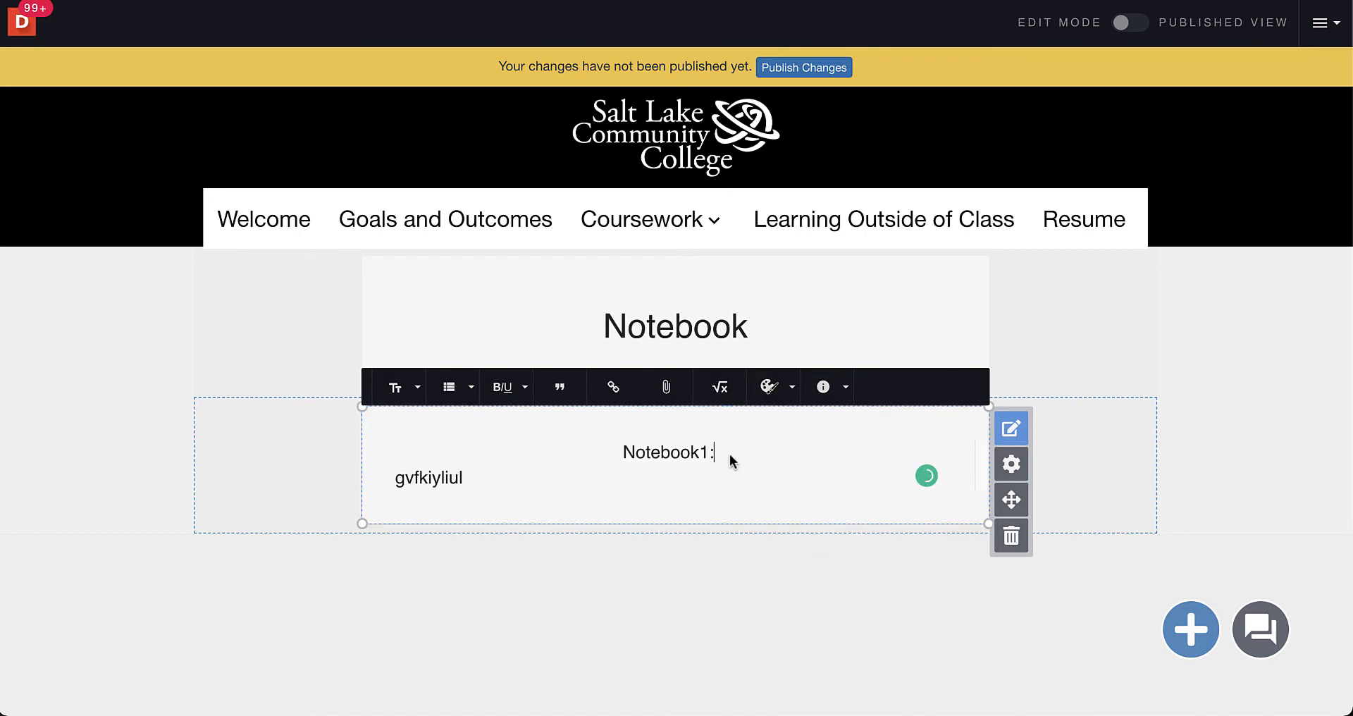
Left-align the "Notebook1:" line in the text block
left_click(793, 387)
left_click(636, 472)
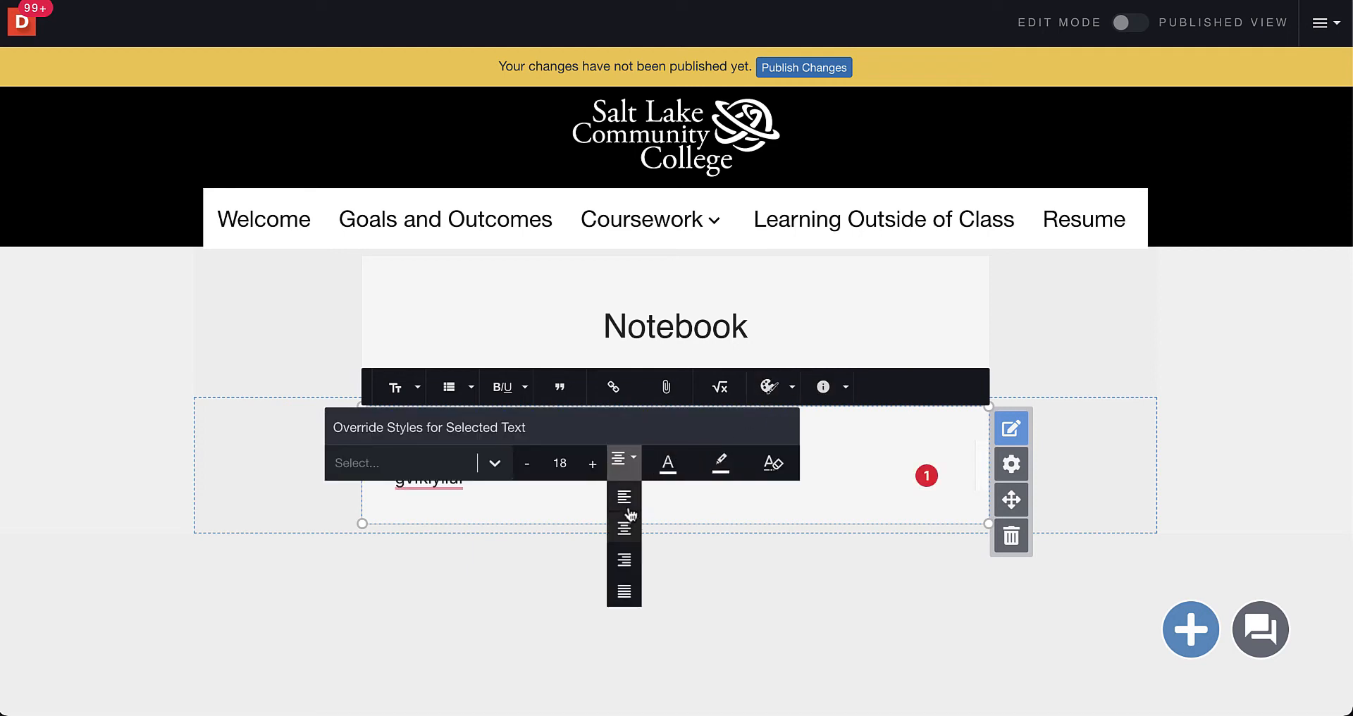
left_click(625, 499)
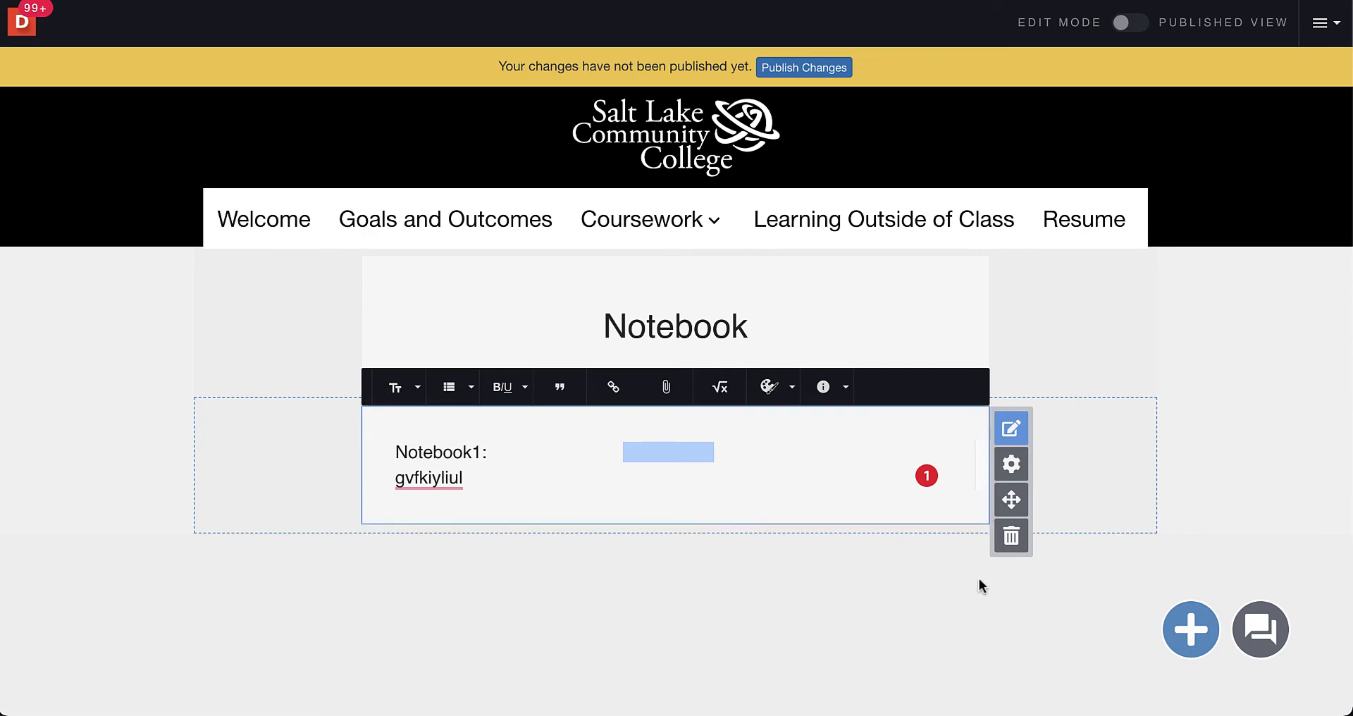
Switch to YouTube in a new browser tab, open and pause the "SLCC Giving Day!" video, and copy its share link
left_click(1193, 641)
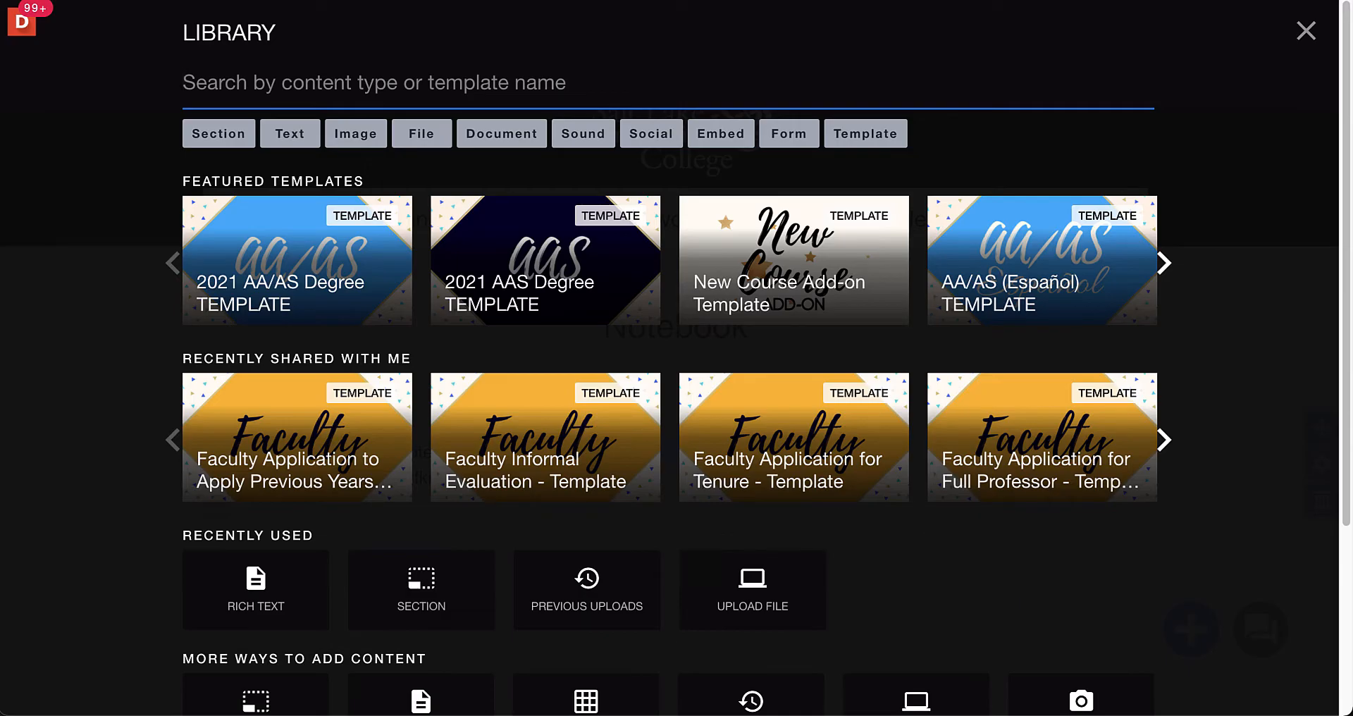
key("super+t")
type("y")
key("Return")
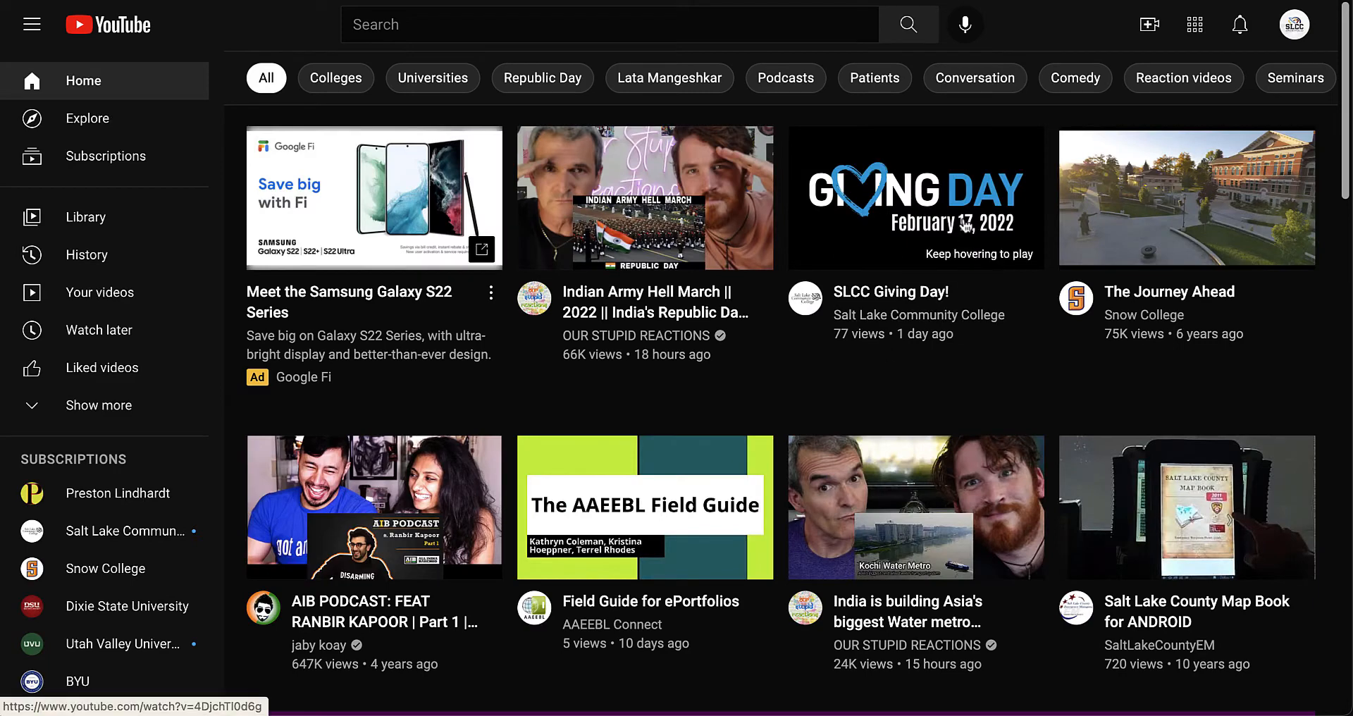
left_click(951, 202)
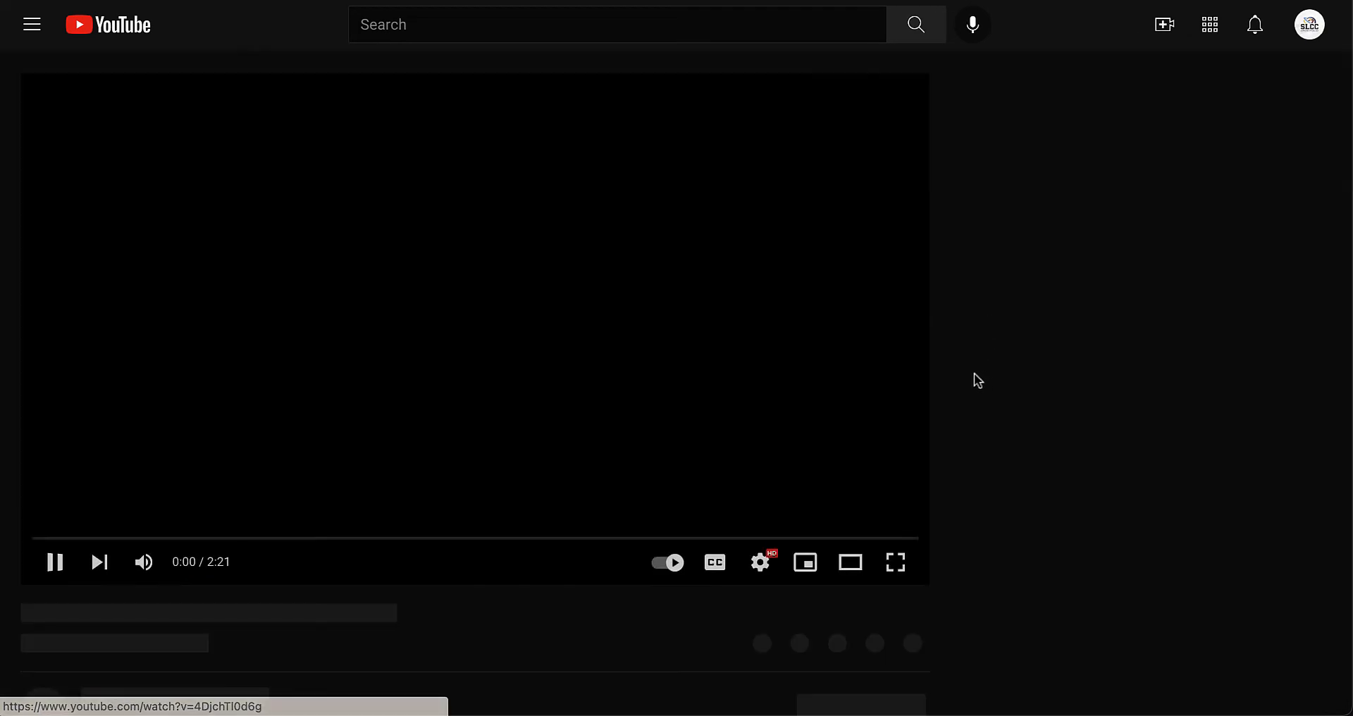
left_click(55, 562)
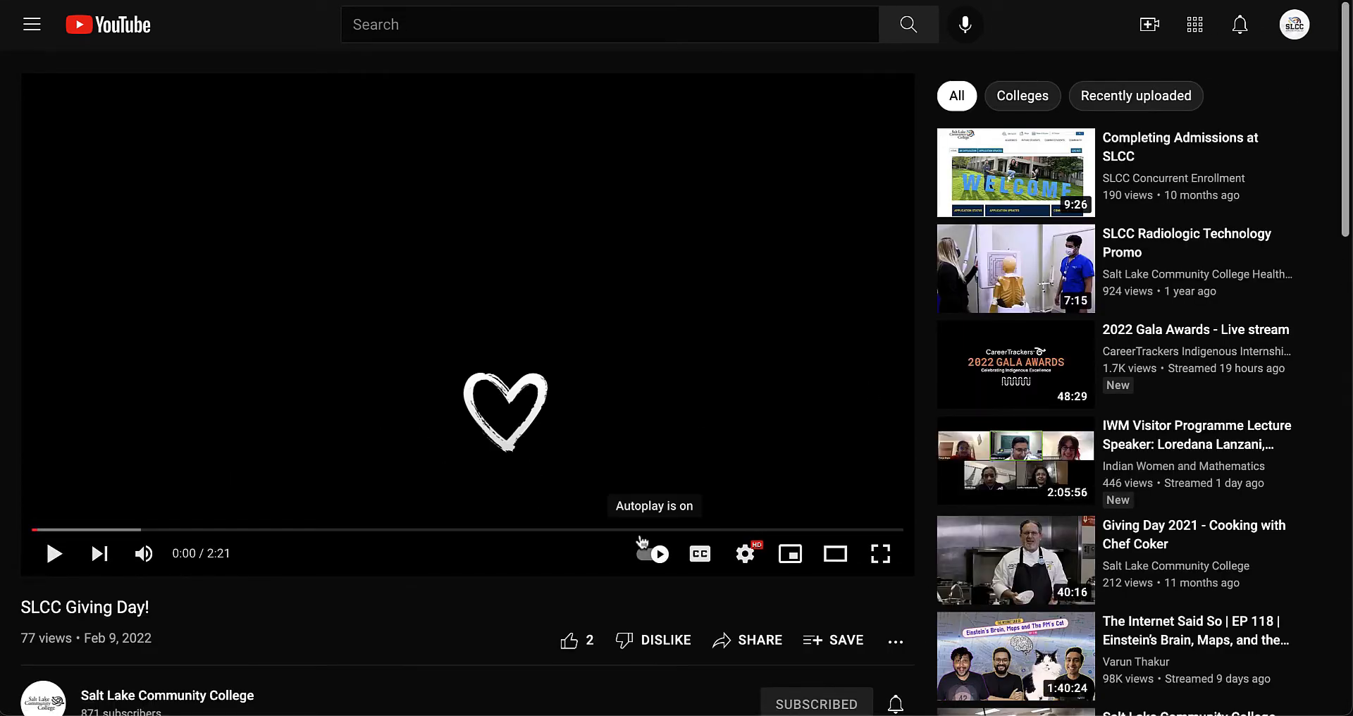
left_click(771, 646)
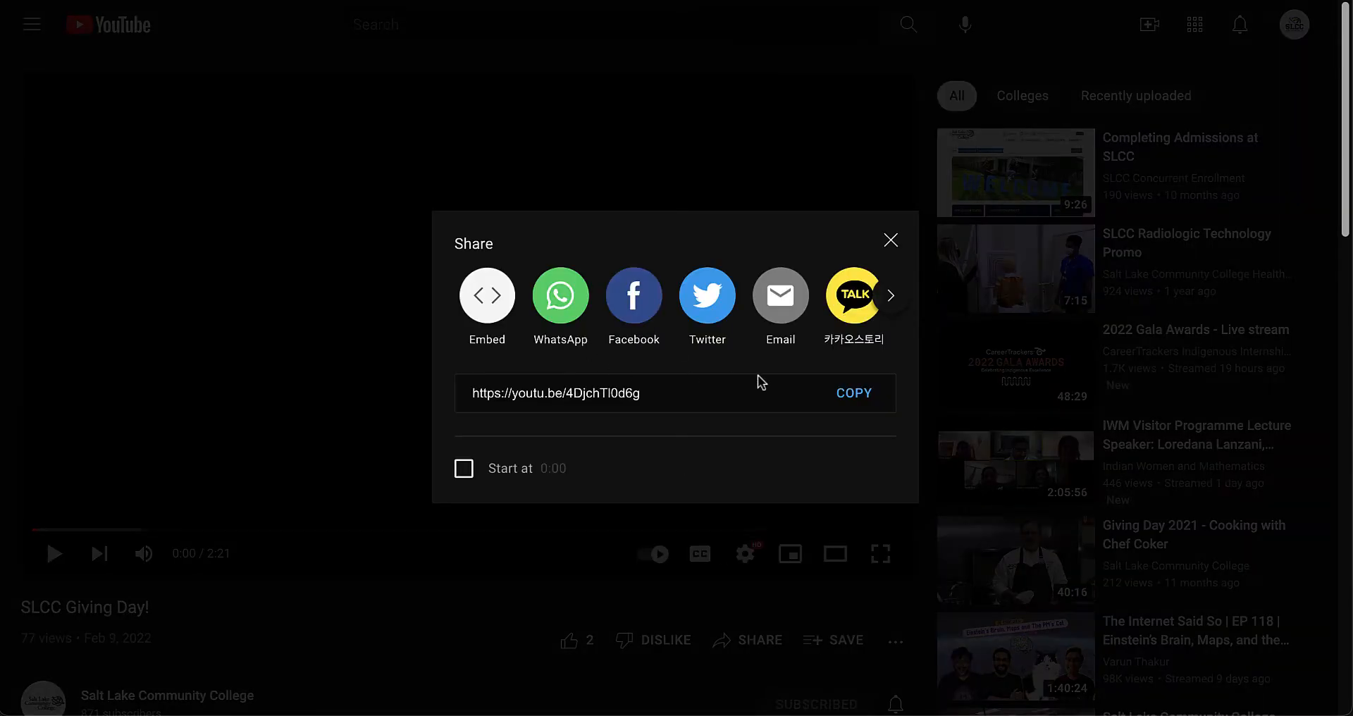
left_click(853, 405)
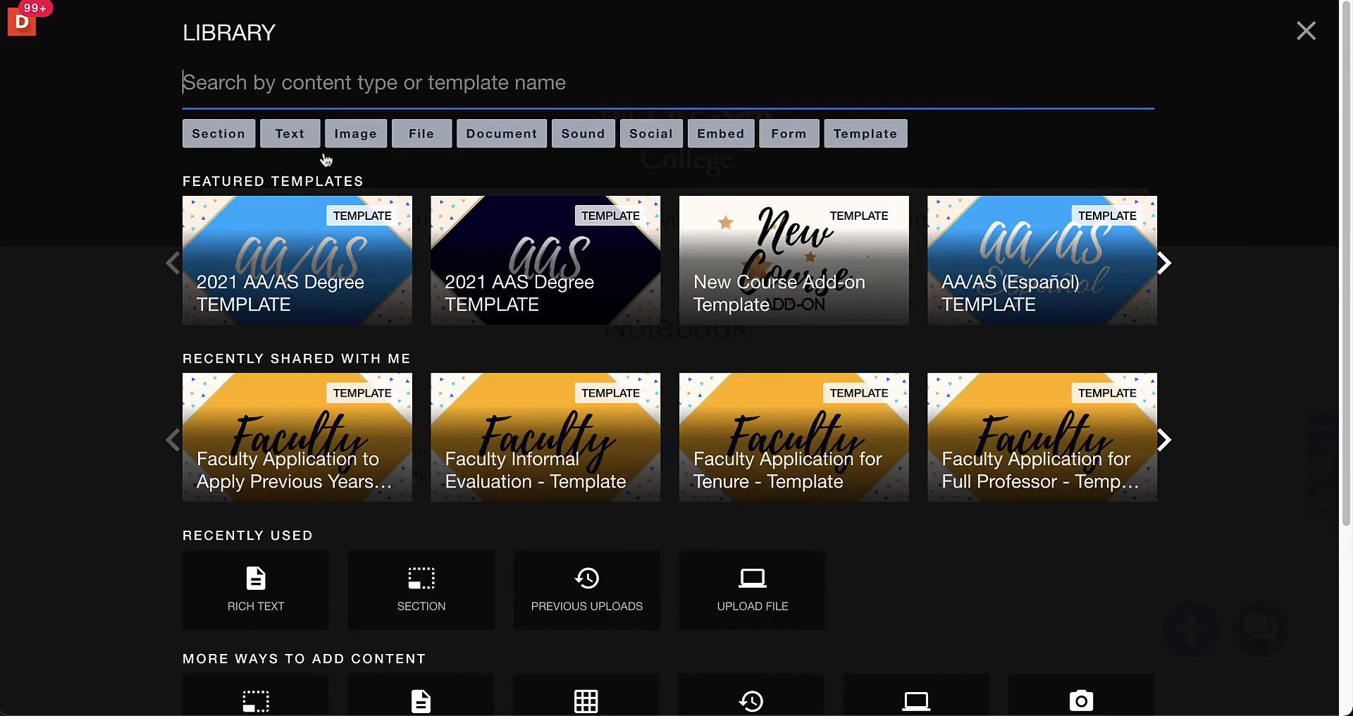
Paste the copied video link into the ePortfolio's content library and embed the video below the Notebook1 text
right_click(252, 84)
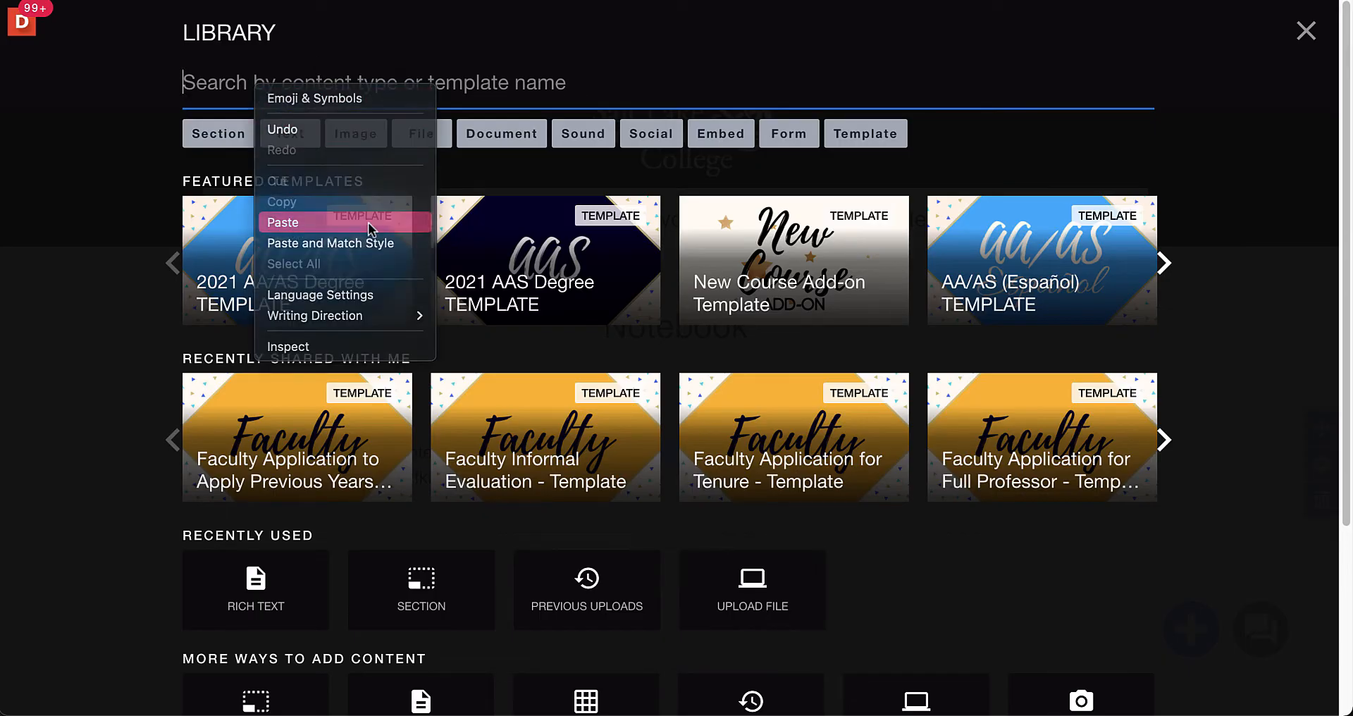
left_click(293, 224)
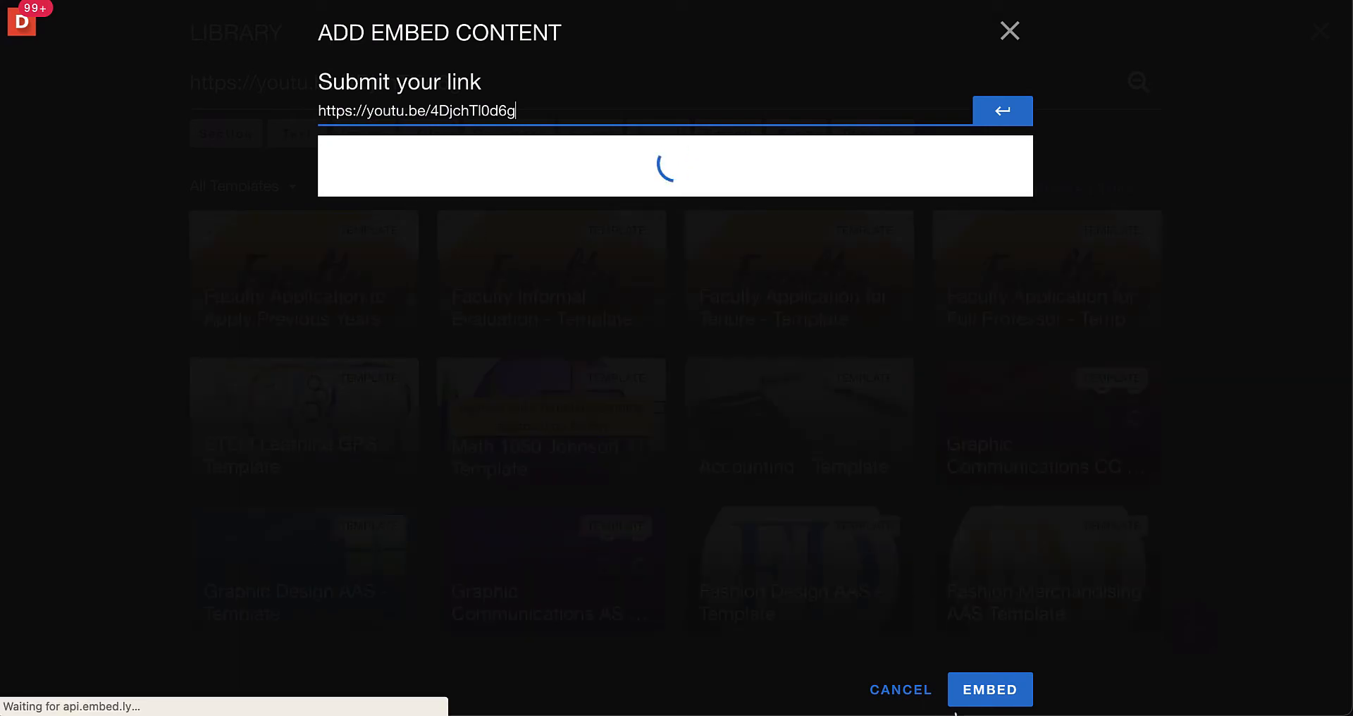
left_click(1005, 694)
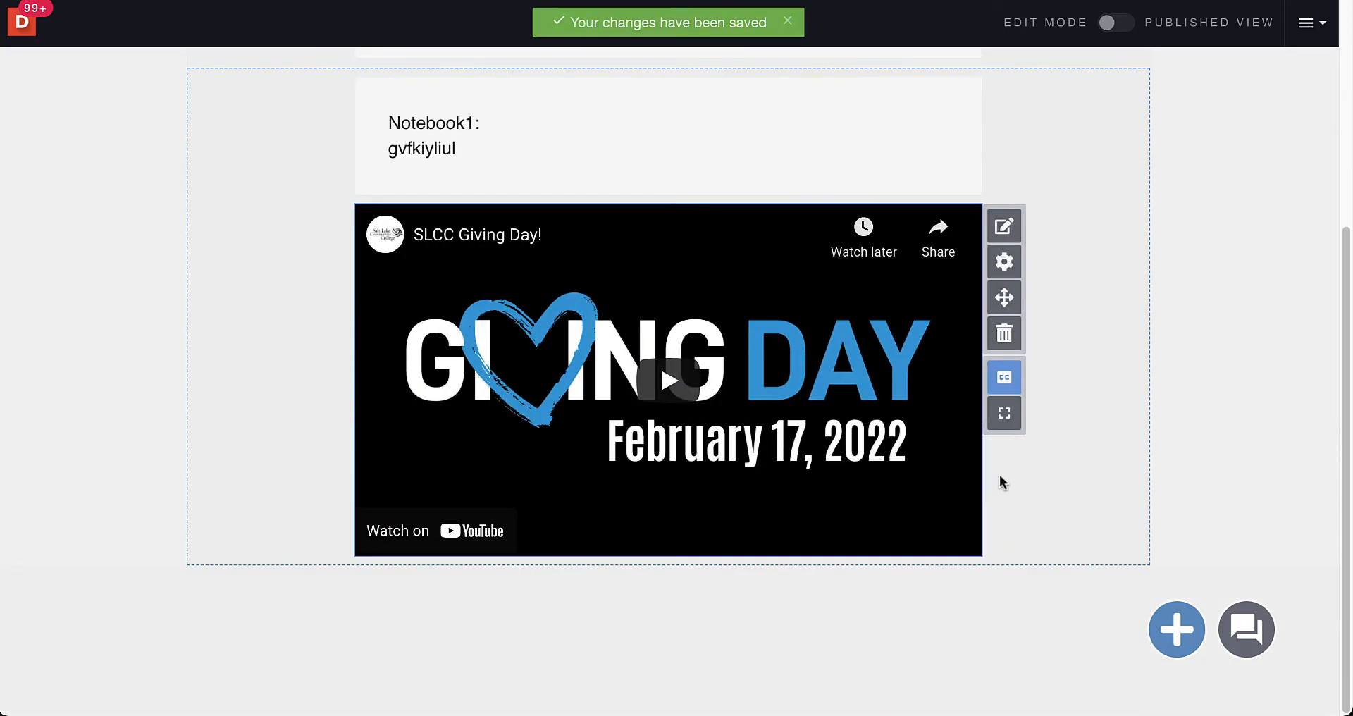
Add the previously uploaded photo of the dancer on a night street below the video and shrink it to about half the video's width
left_click(1175, 643)
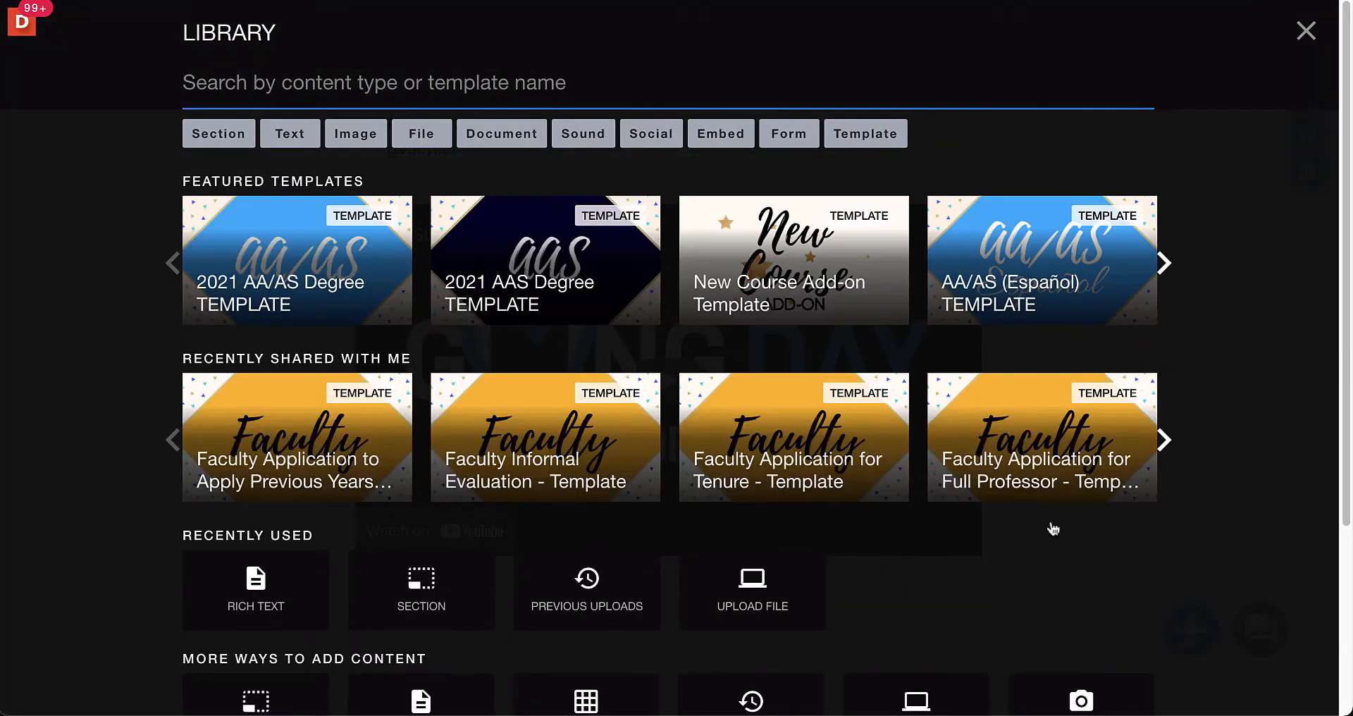
left_click(361, 138)
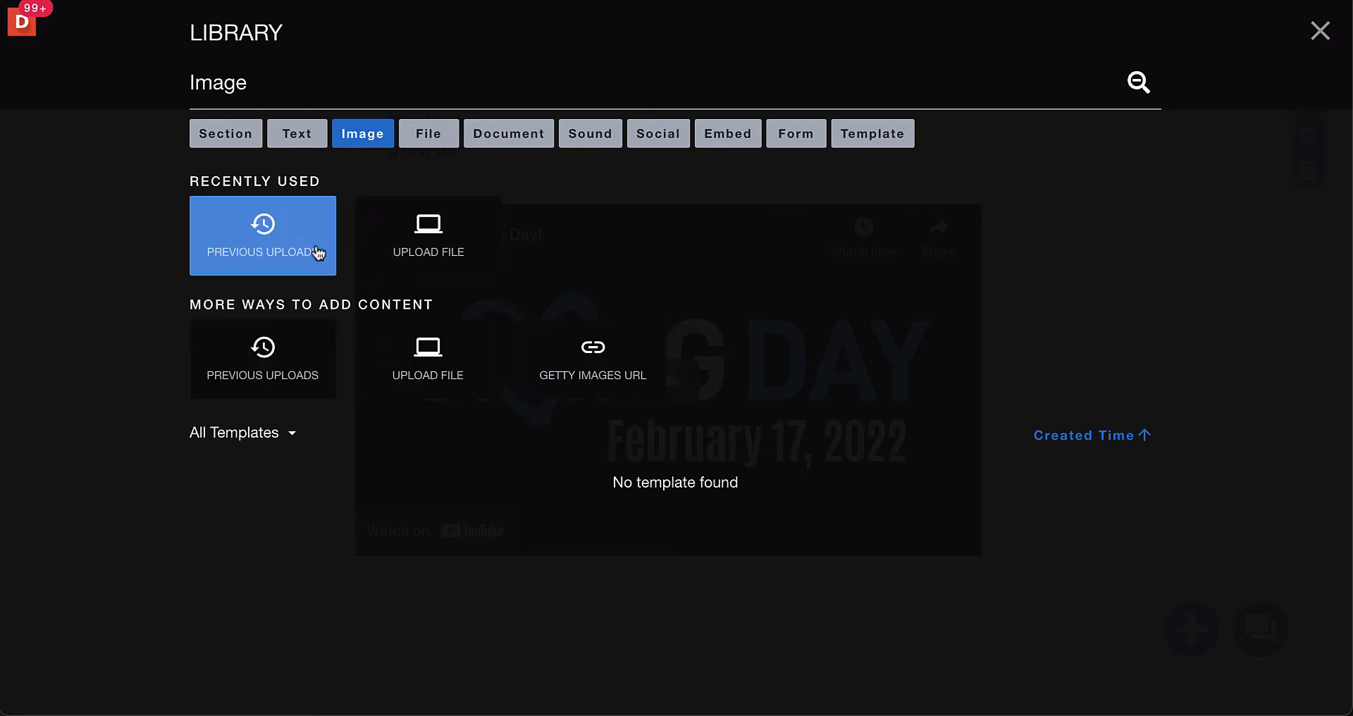
left_click(290, 265)
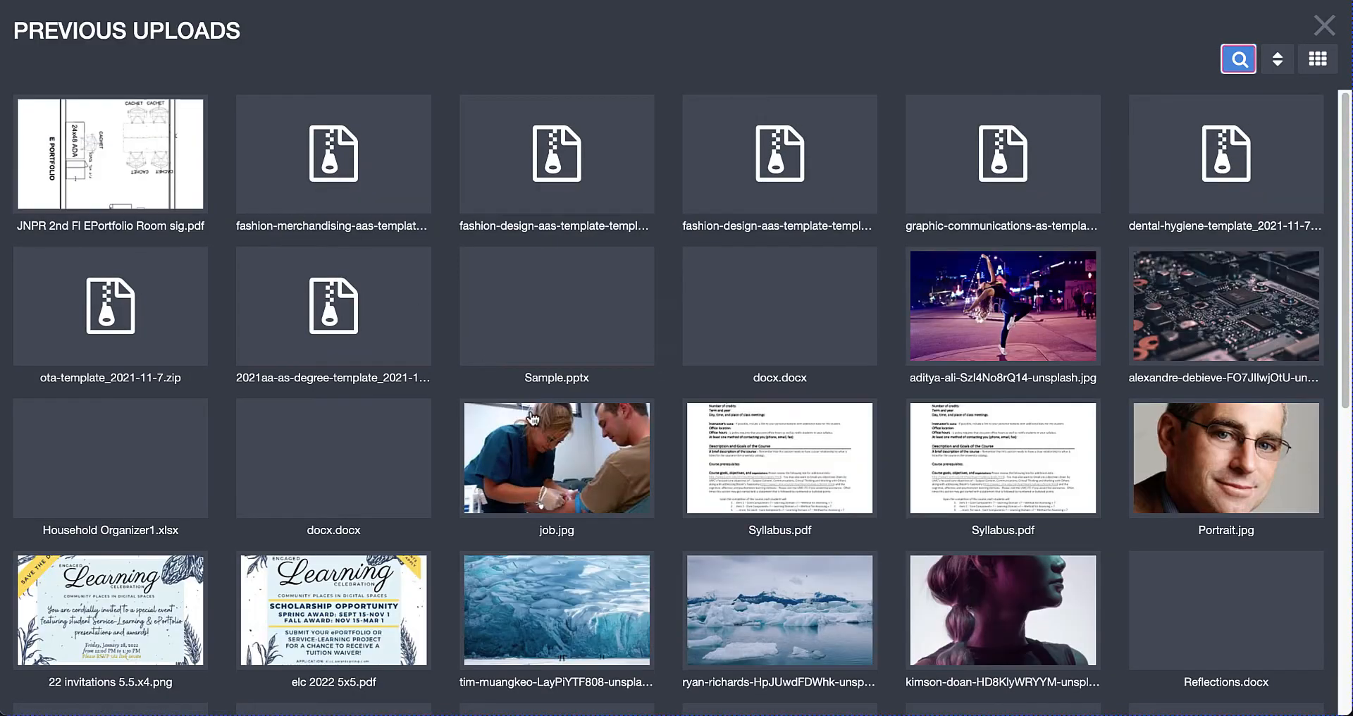
left_click(980, 319)
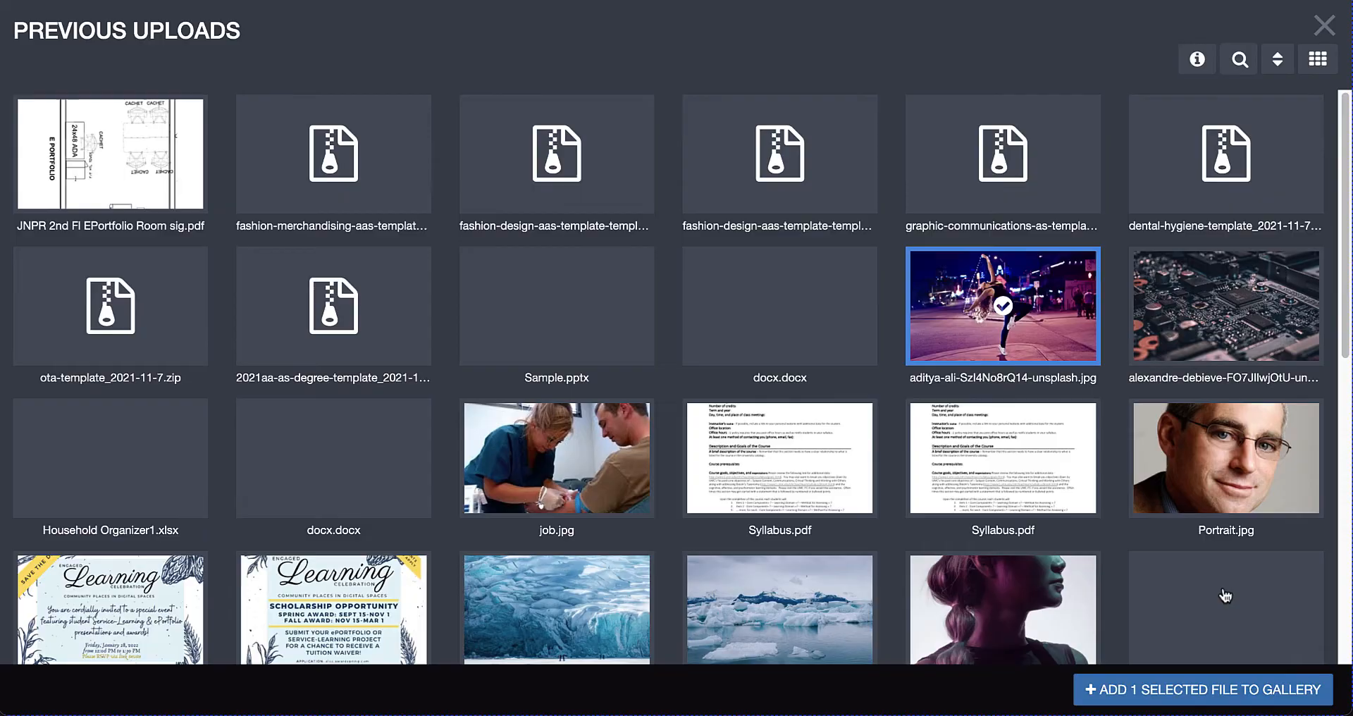
left_click(1281, 694)
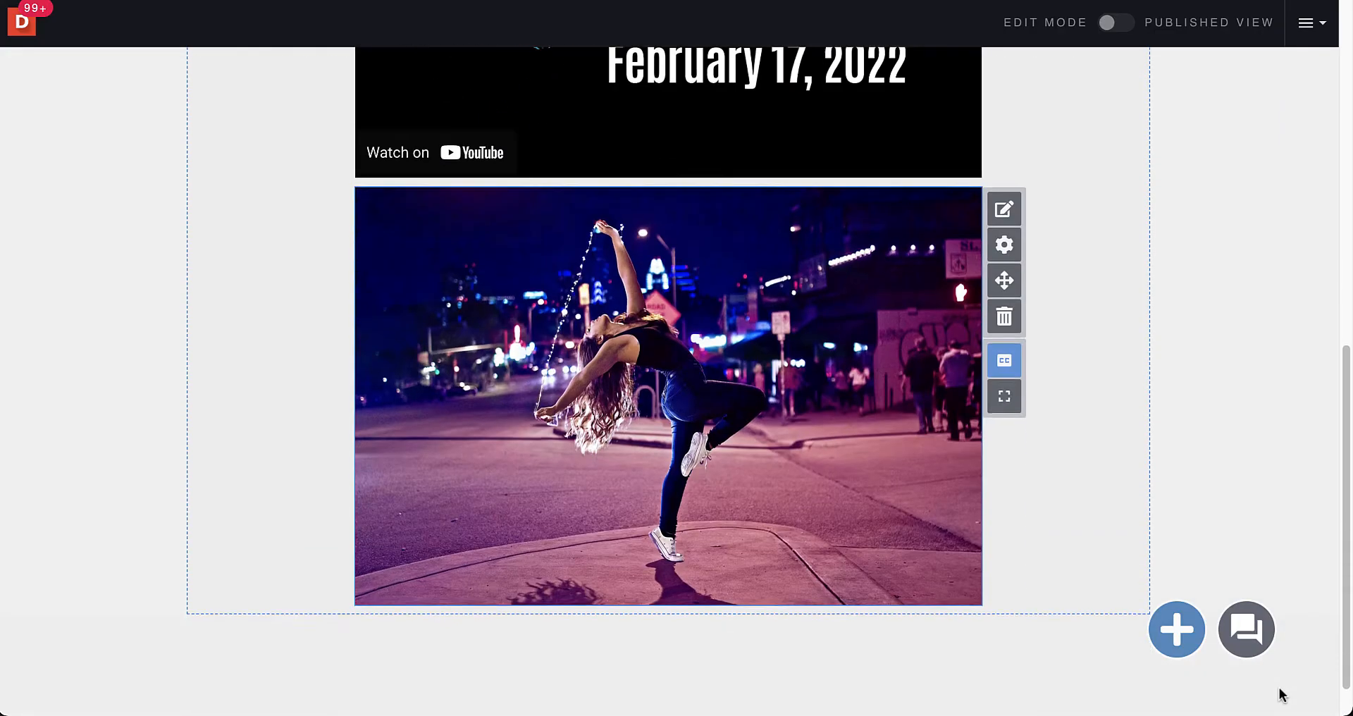
mouse_move(858, 521)
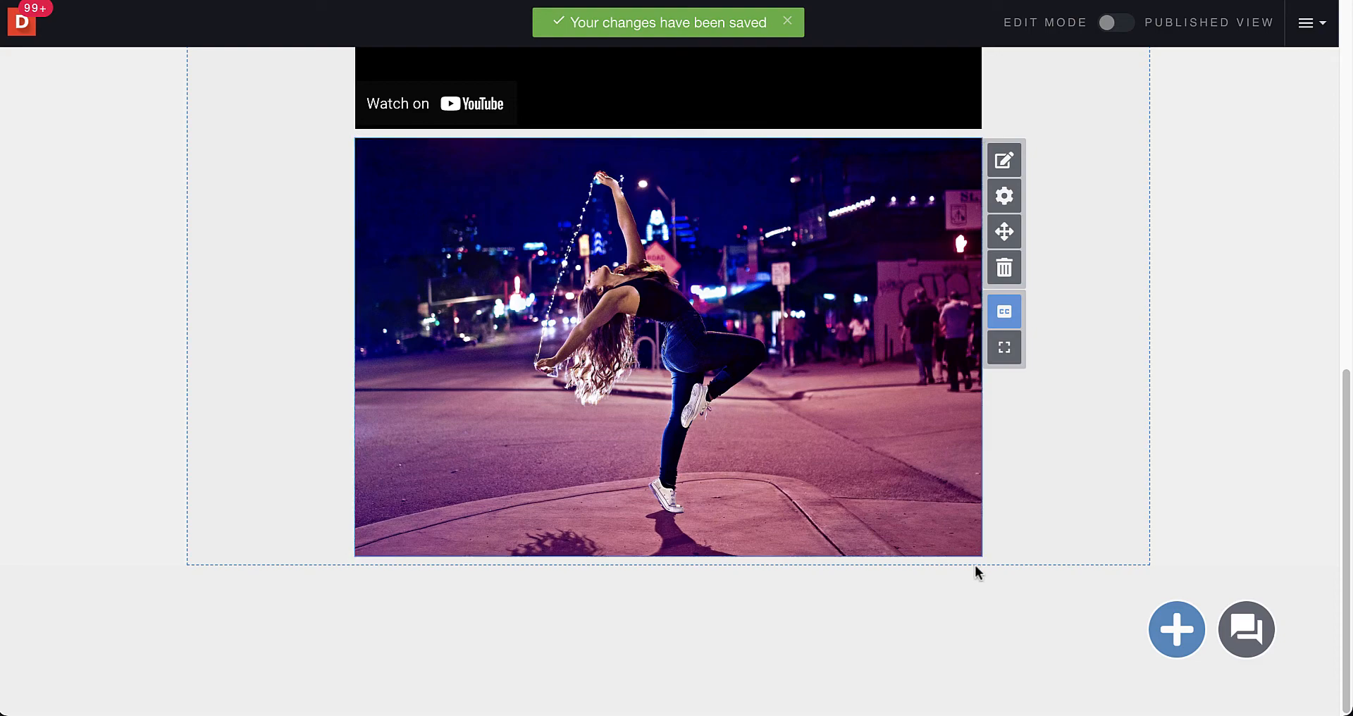
left_click_drag(982, 558, 664, 393)
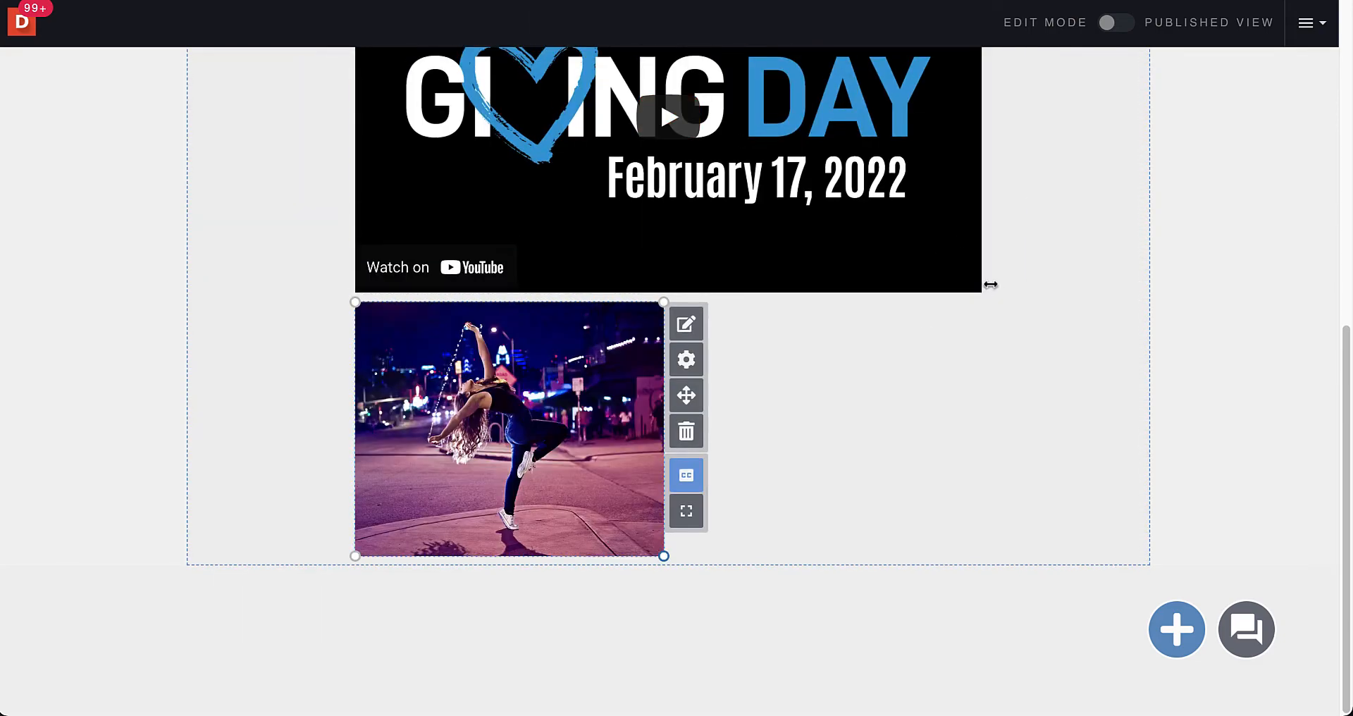
Try to shrink the embedded Giving Day video by its corners
left_click_drag(982, 293, 874, 213)
left_click_drag(656, 129, 656, 117)
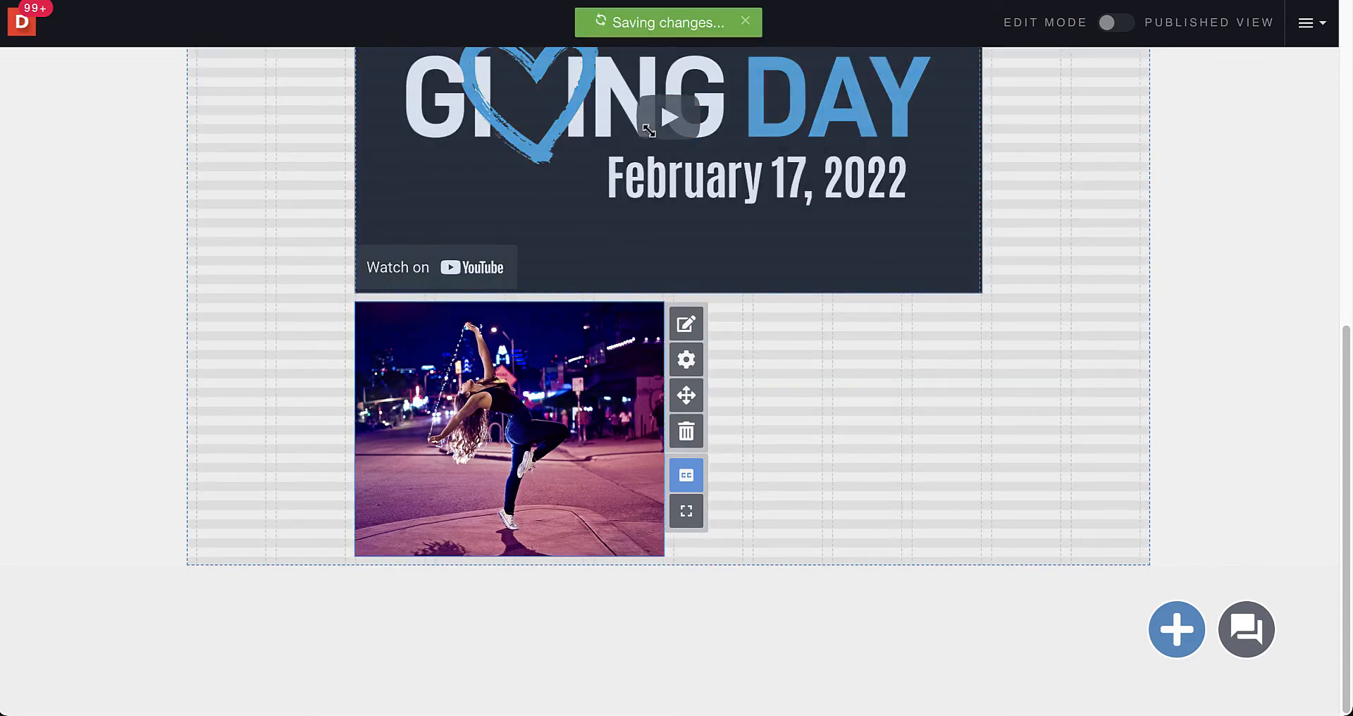
left_click_drag(982, 294, 731, 203)
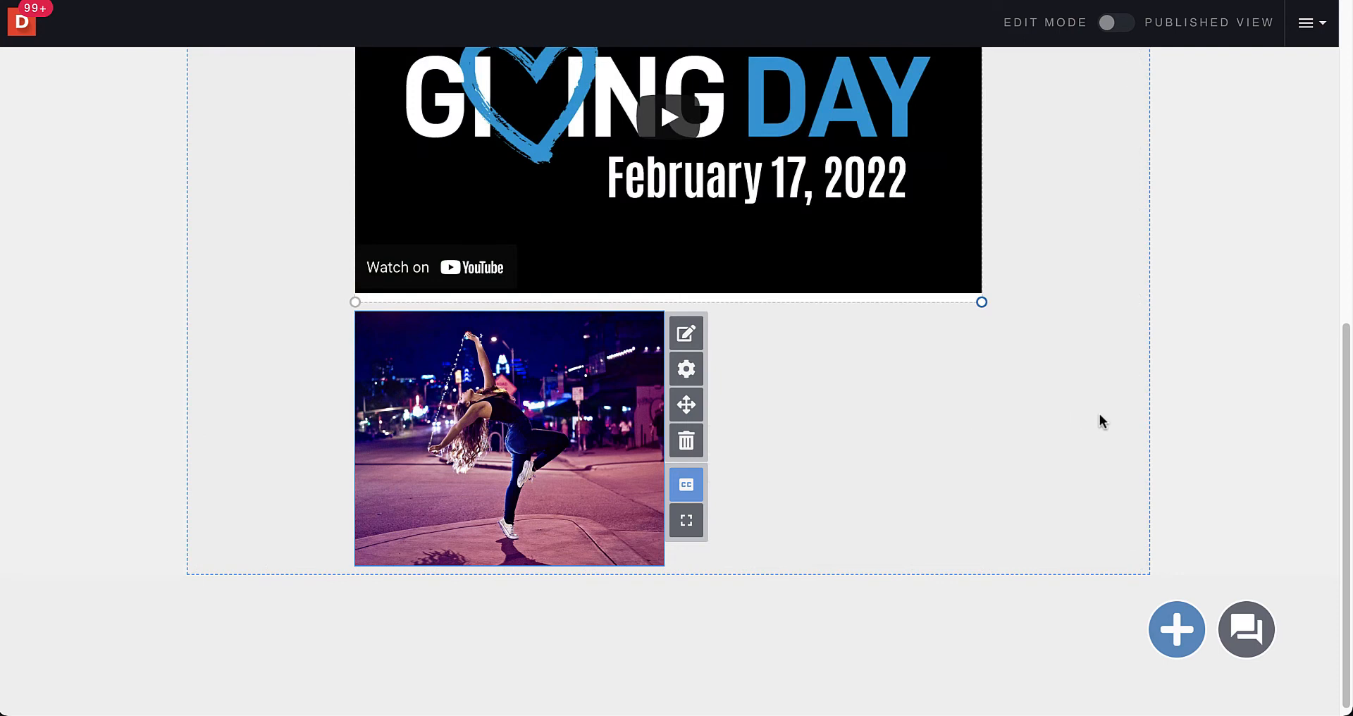
scroll(1101, 413, "up", 1)
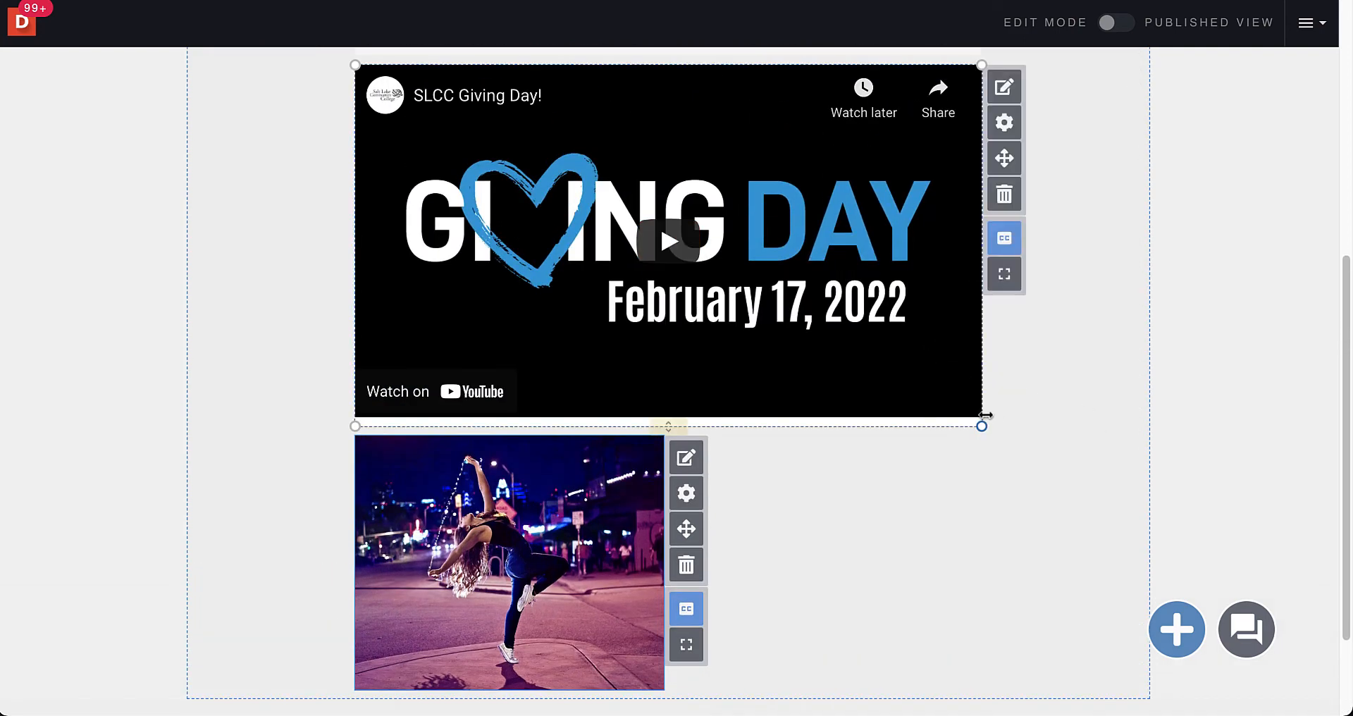
left_click_drag(982, 426, 897, 368)
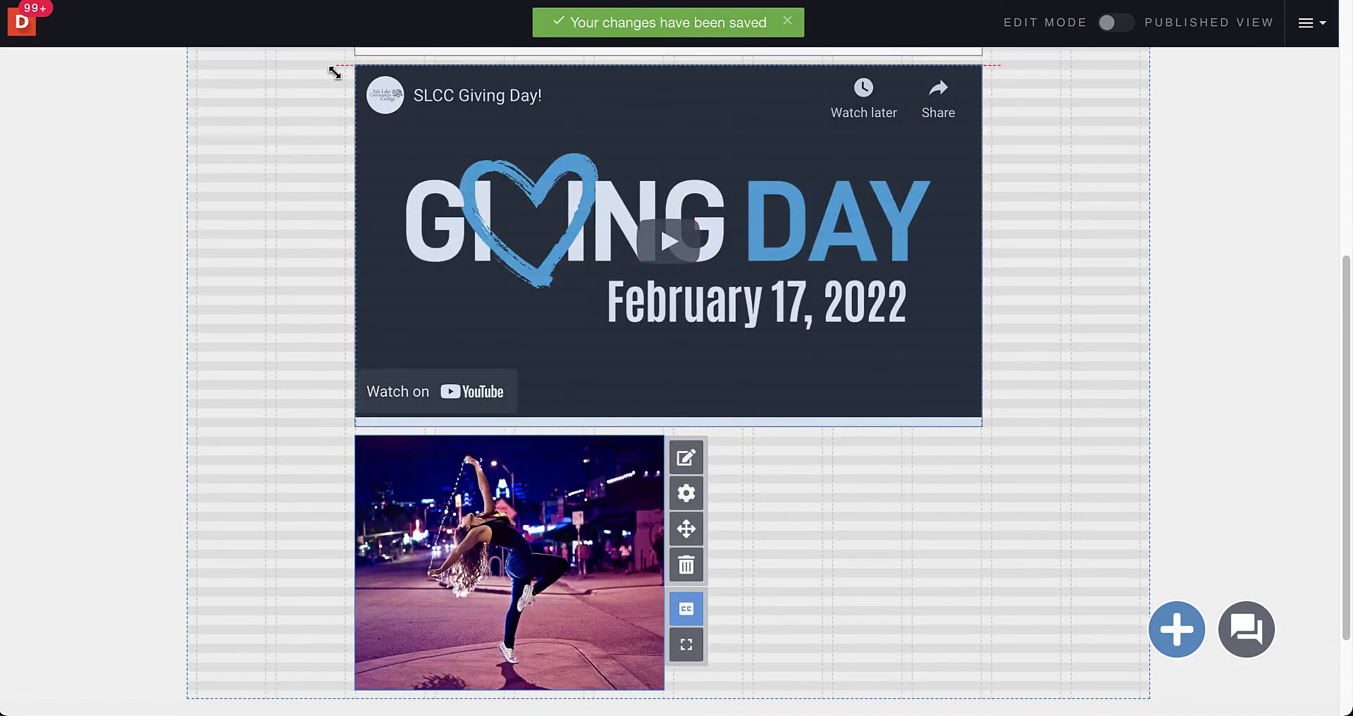
left_click_drag(335, 72, 1311, 435)
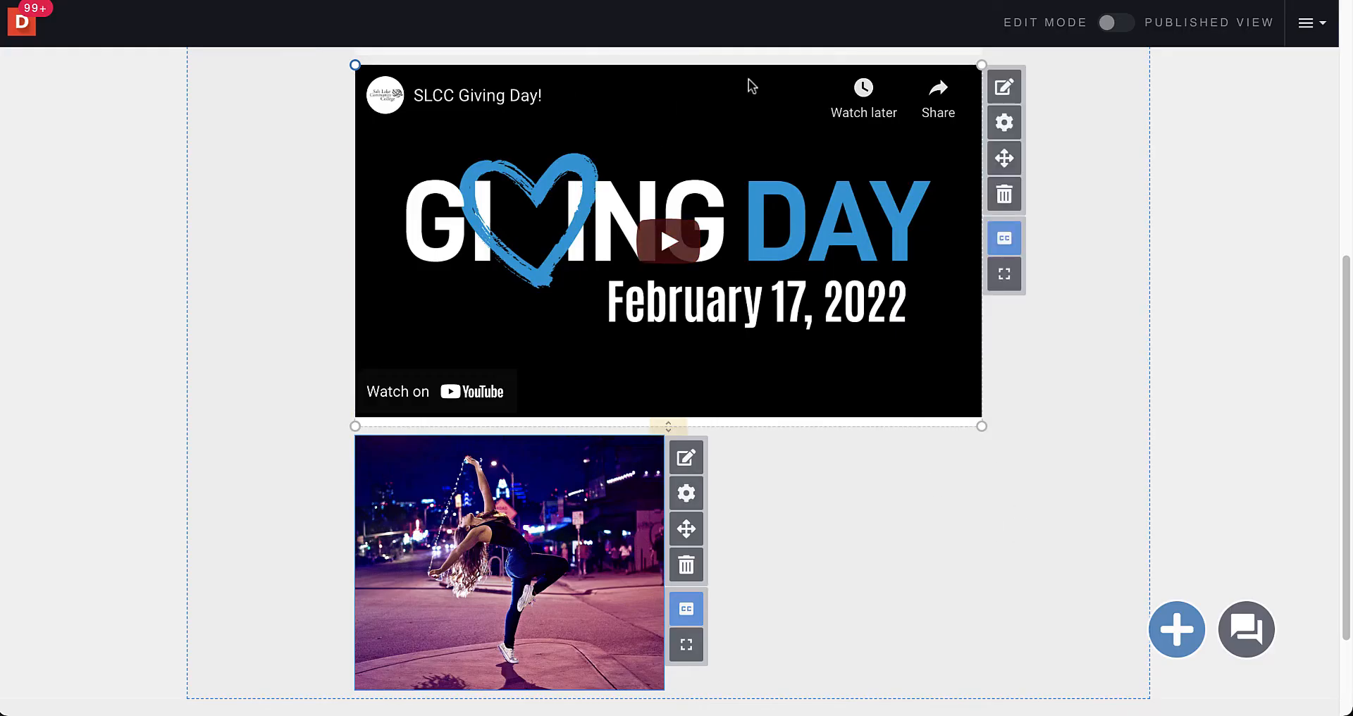
Look through the video module's gallery, embed and caption settings, then close them
left_click(1004, 123)
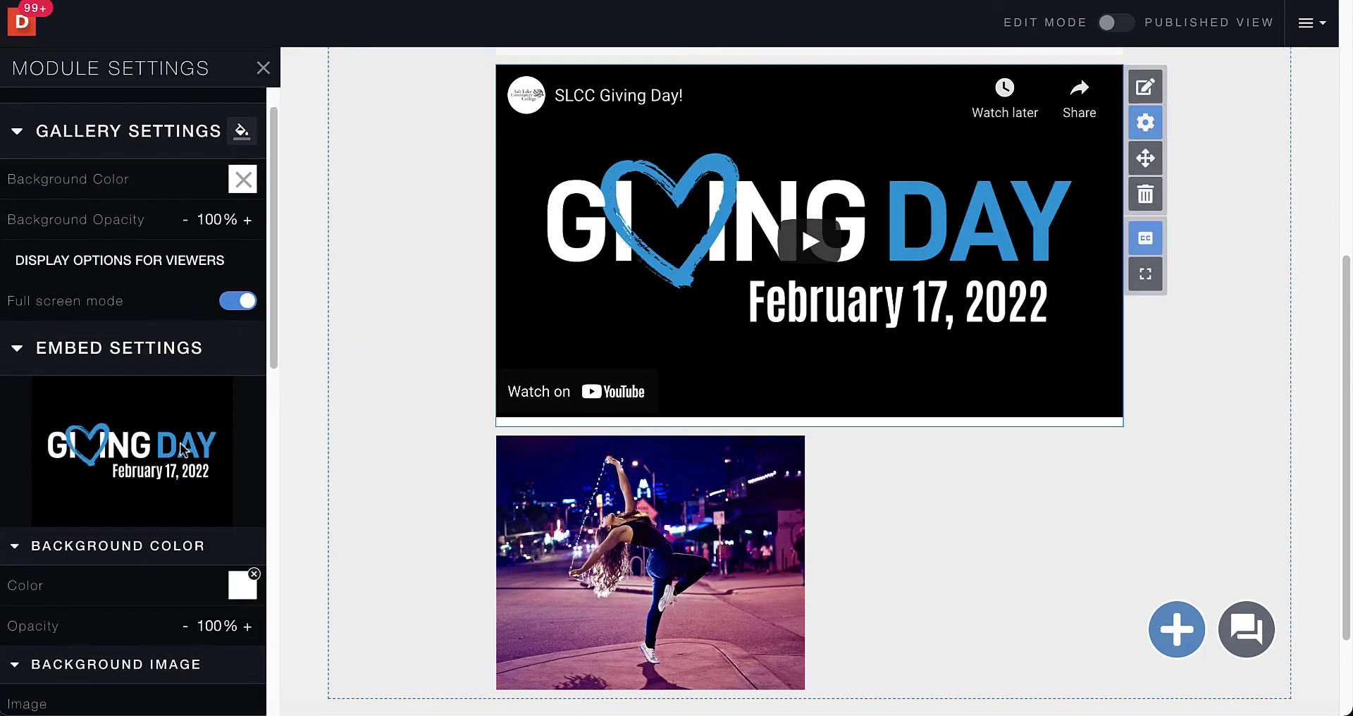
scroll(182, 446, "down", 10)
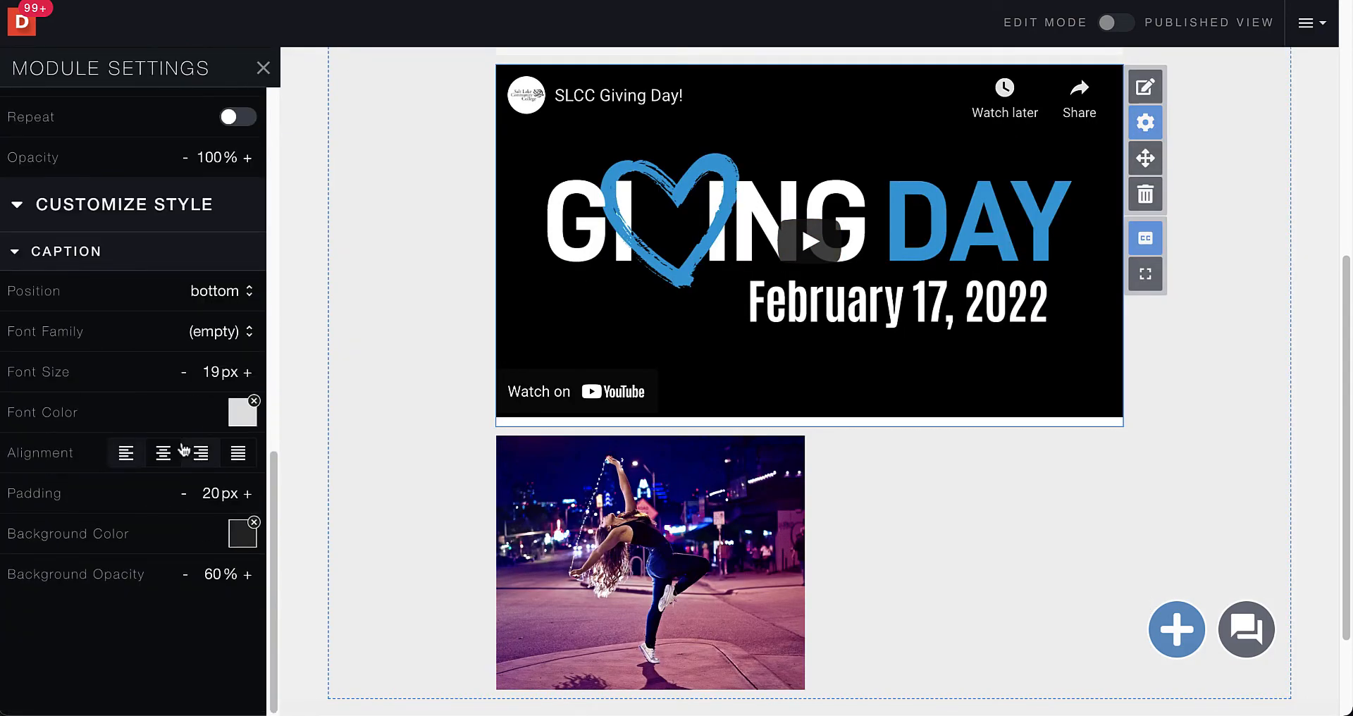
scroll(182, 448, "up", 10)
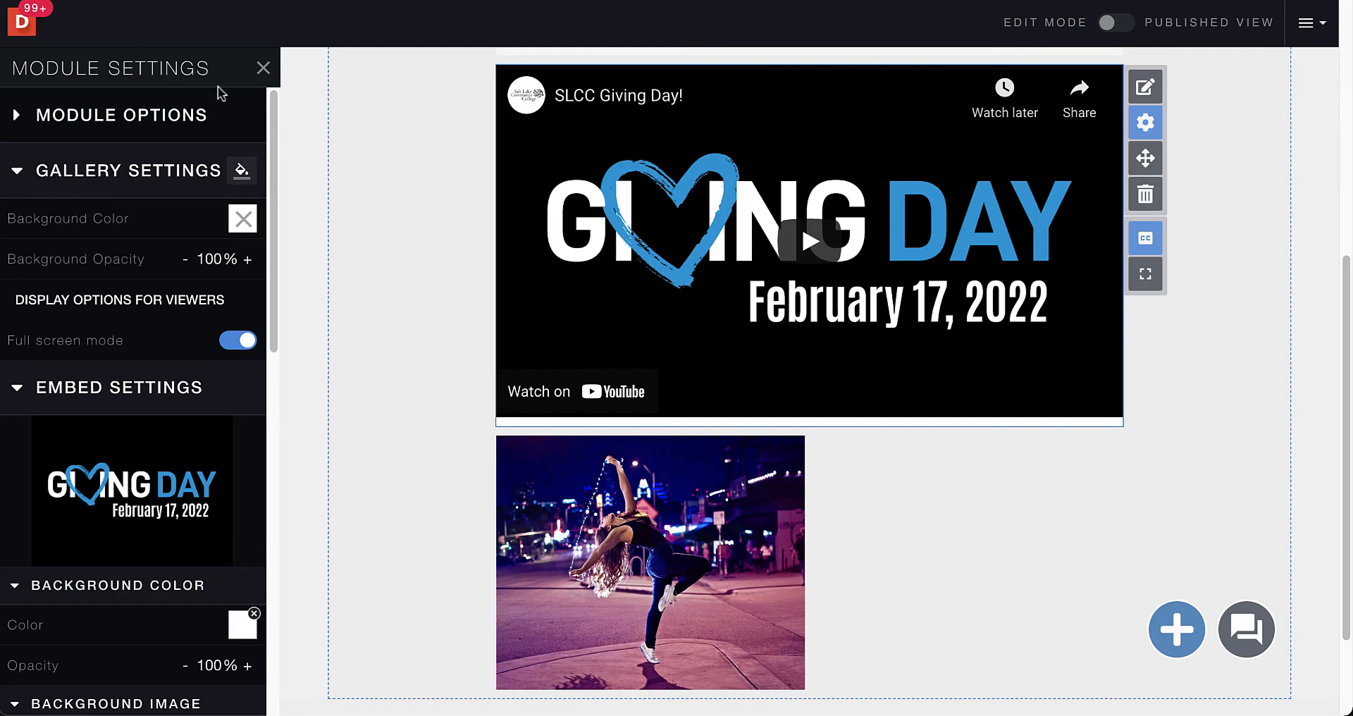
left_click(263, 67)
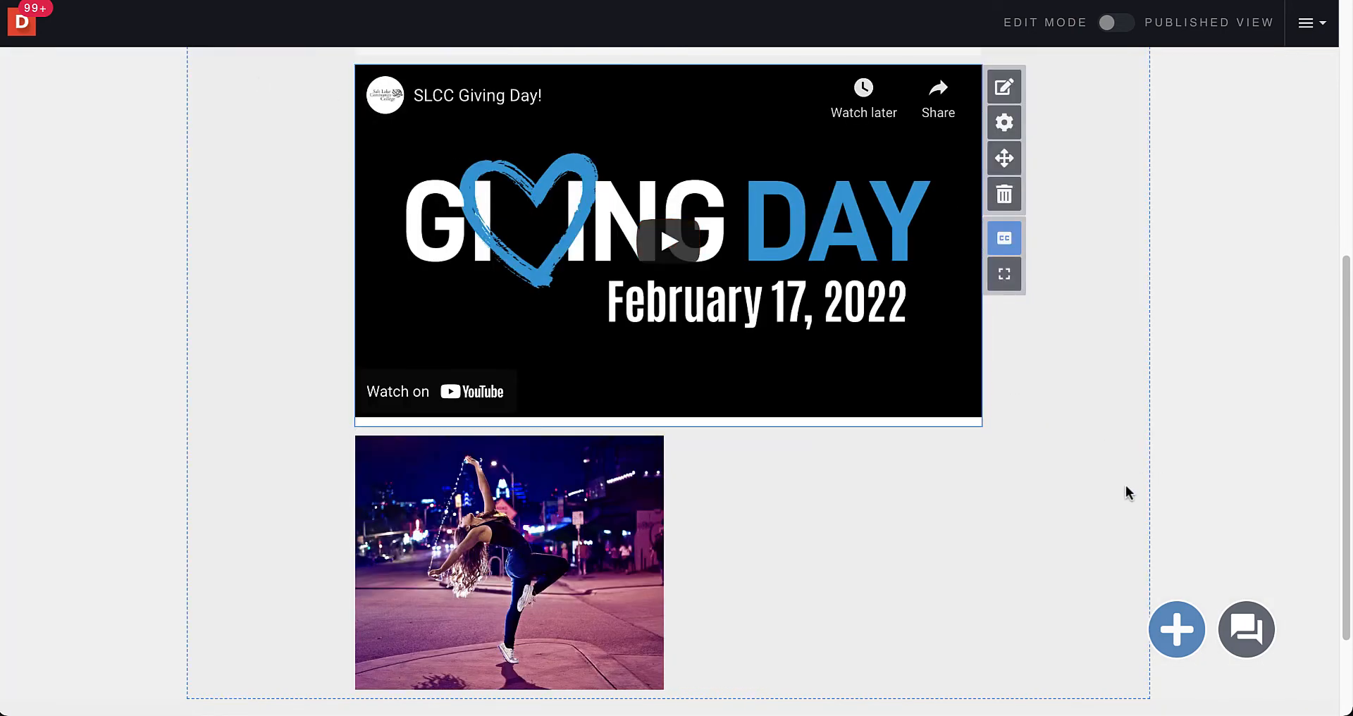
Add a new empty section below the dancer photo
scroll(1124, 485, "up", 3)
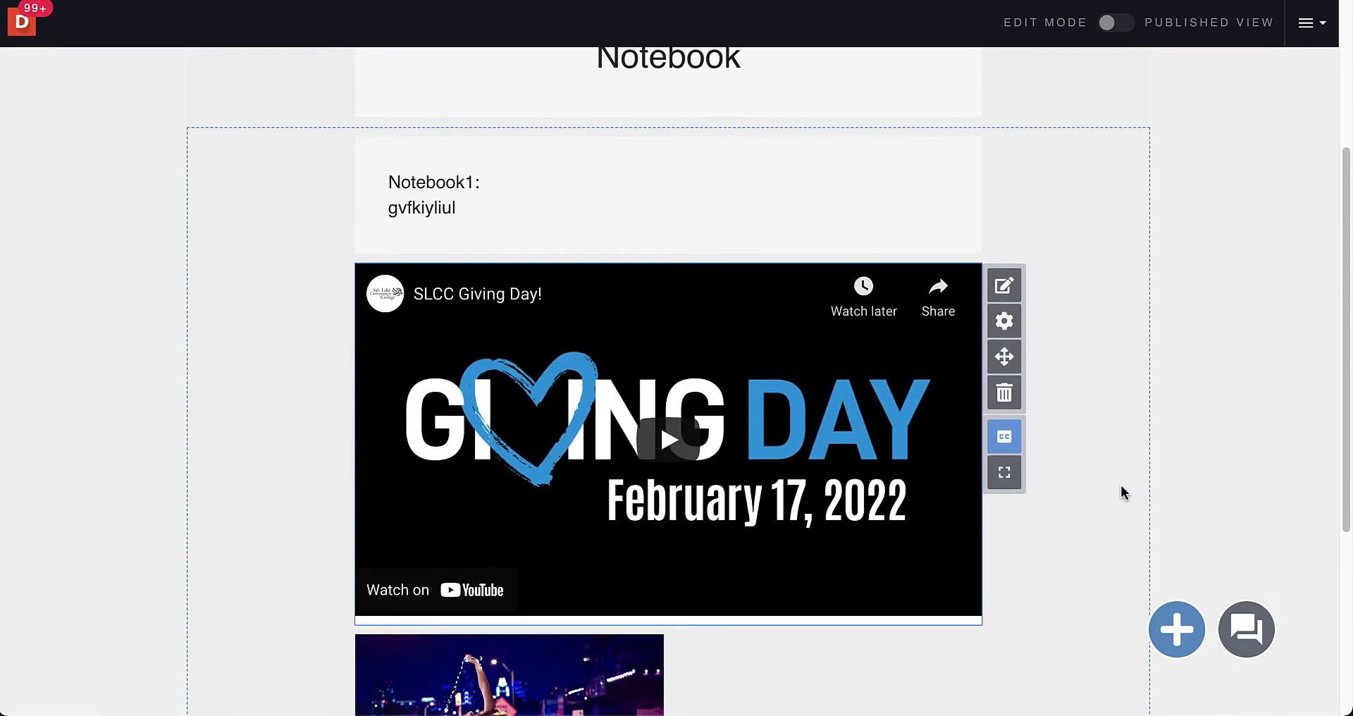
scroll(1121, 491, "down", 4)
scroll(1122, 491, "up", 4)
scroll(1106, 419, "down", 5)
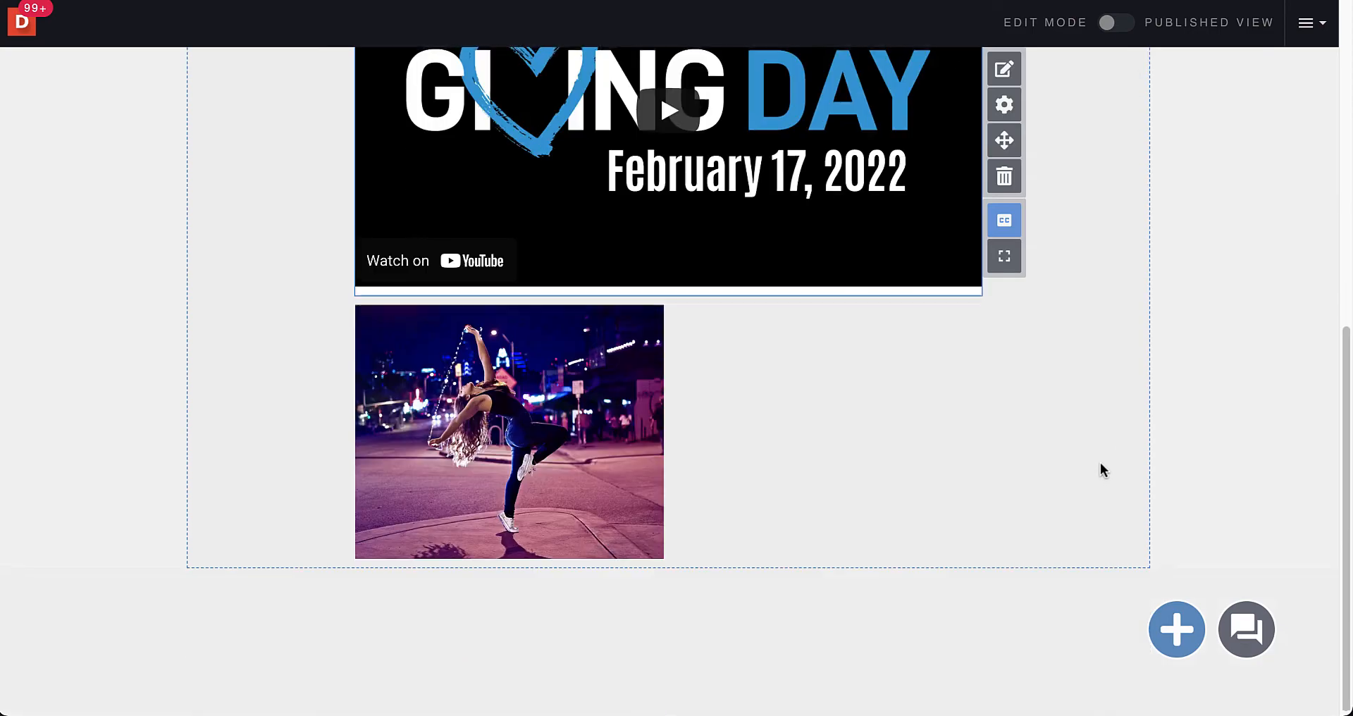
left_click(1171, 629)
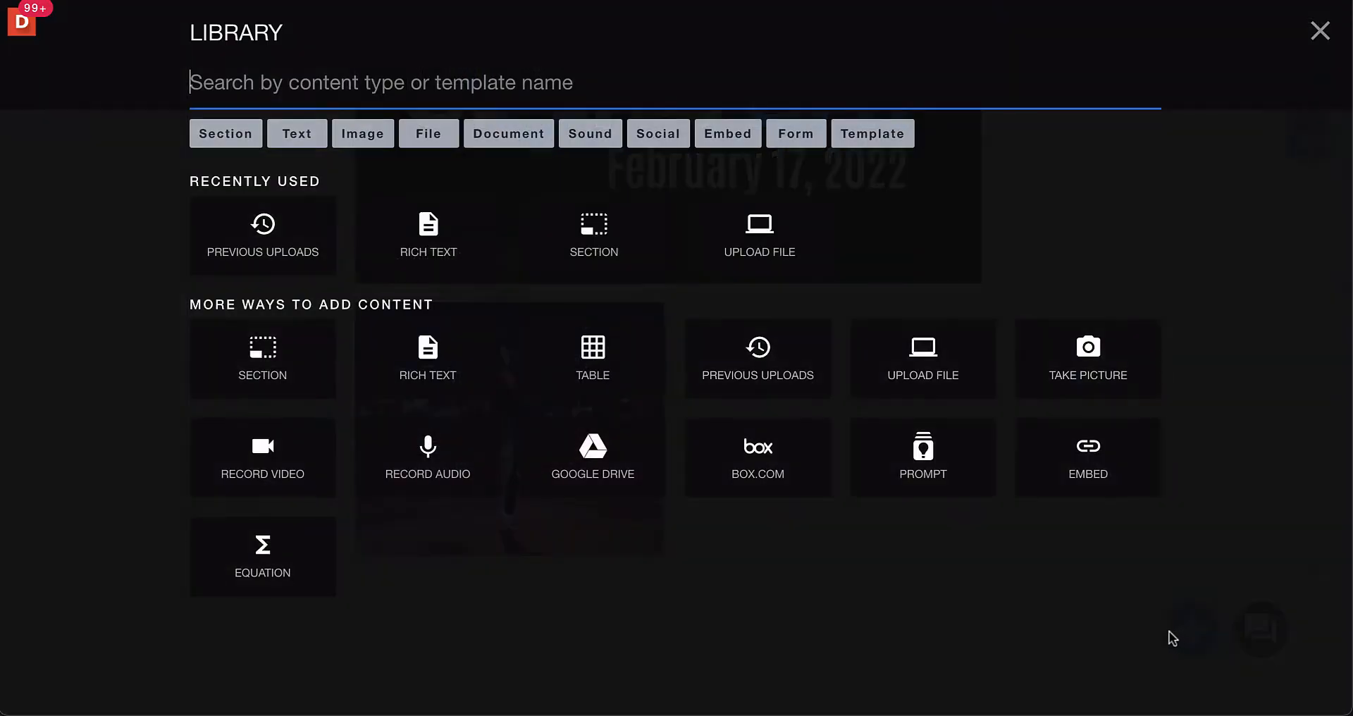
left_click(599, 595)
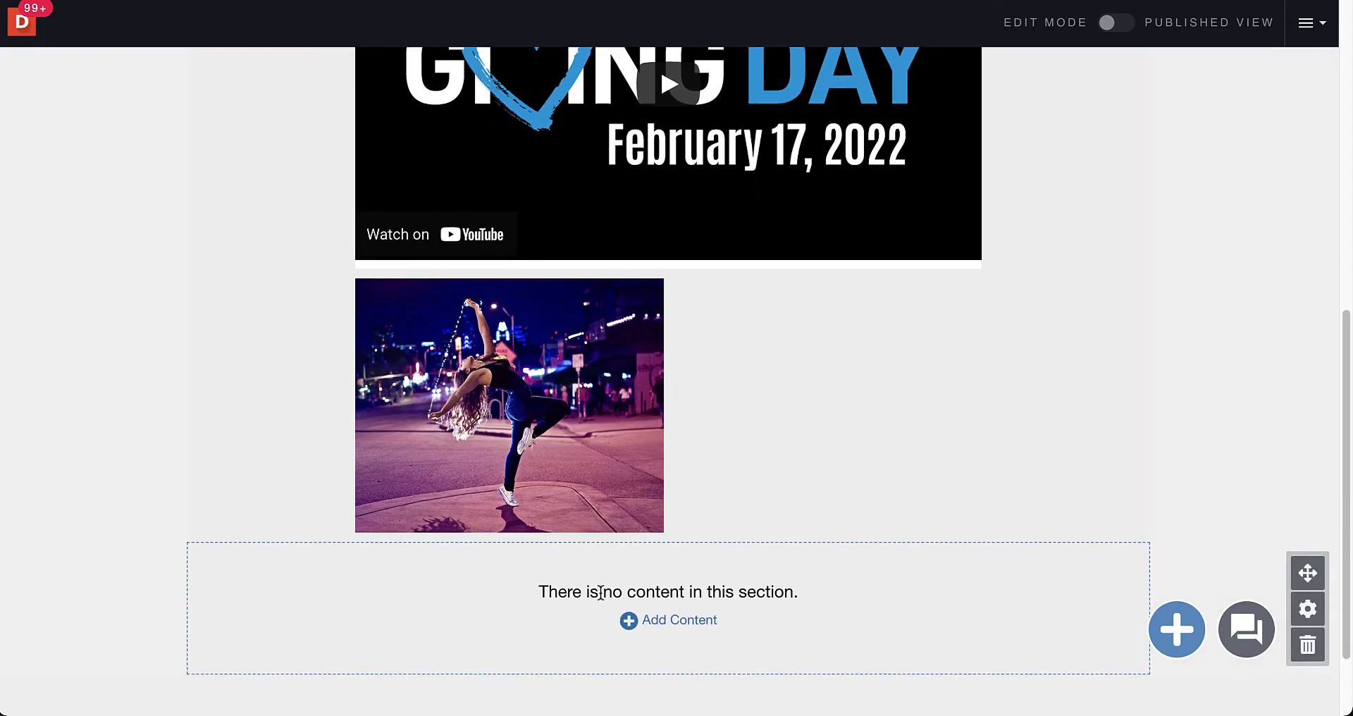
Add a rich text block reading "Notebook 2:" and "kidjmoaisoia'pso" to the empty section, and publish the page changes
left_click(700, 507)
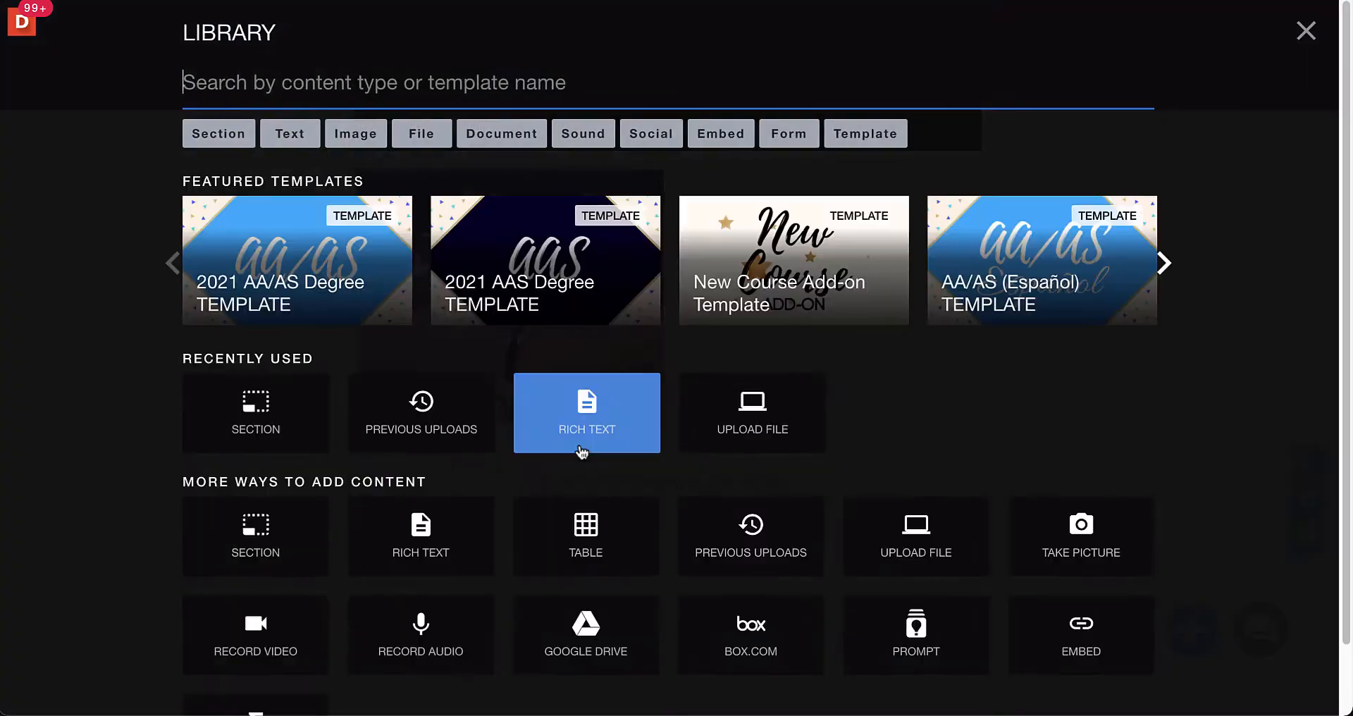
left_click(585, 582)
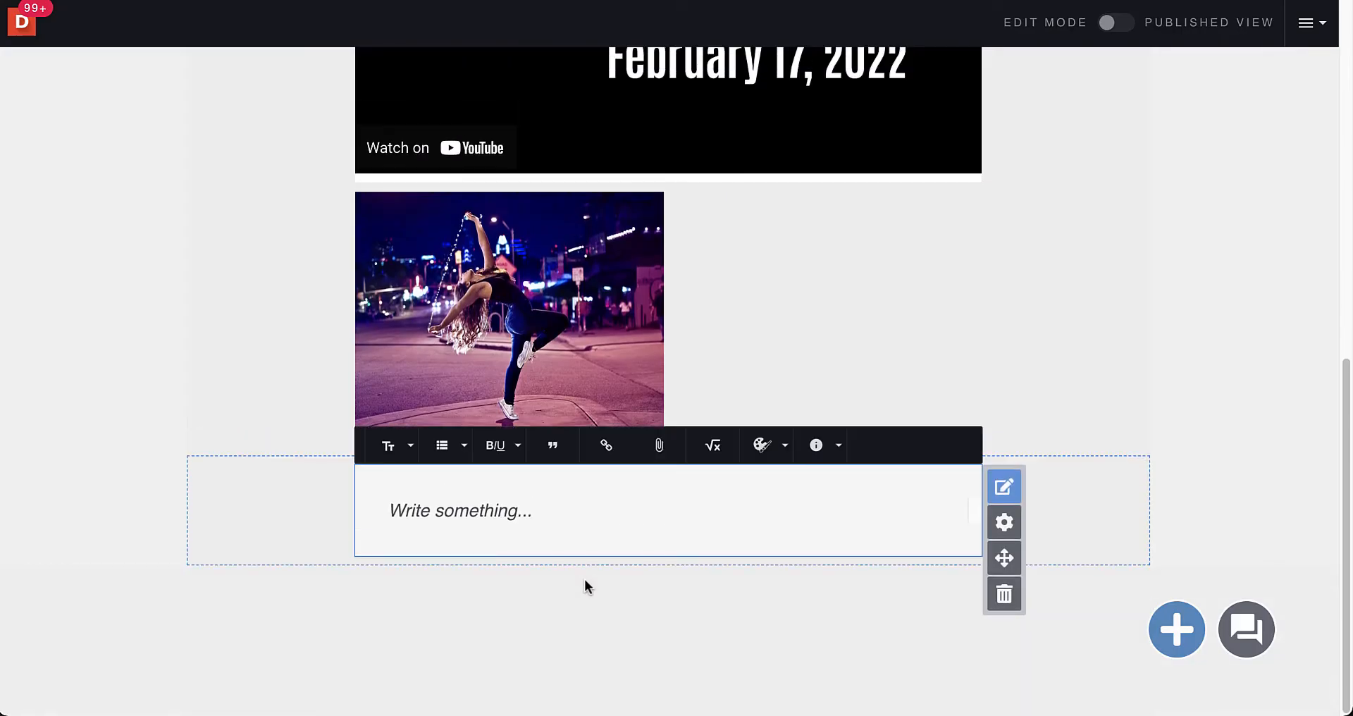
type("Notebook")
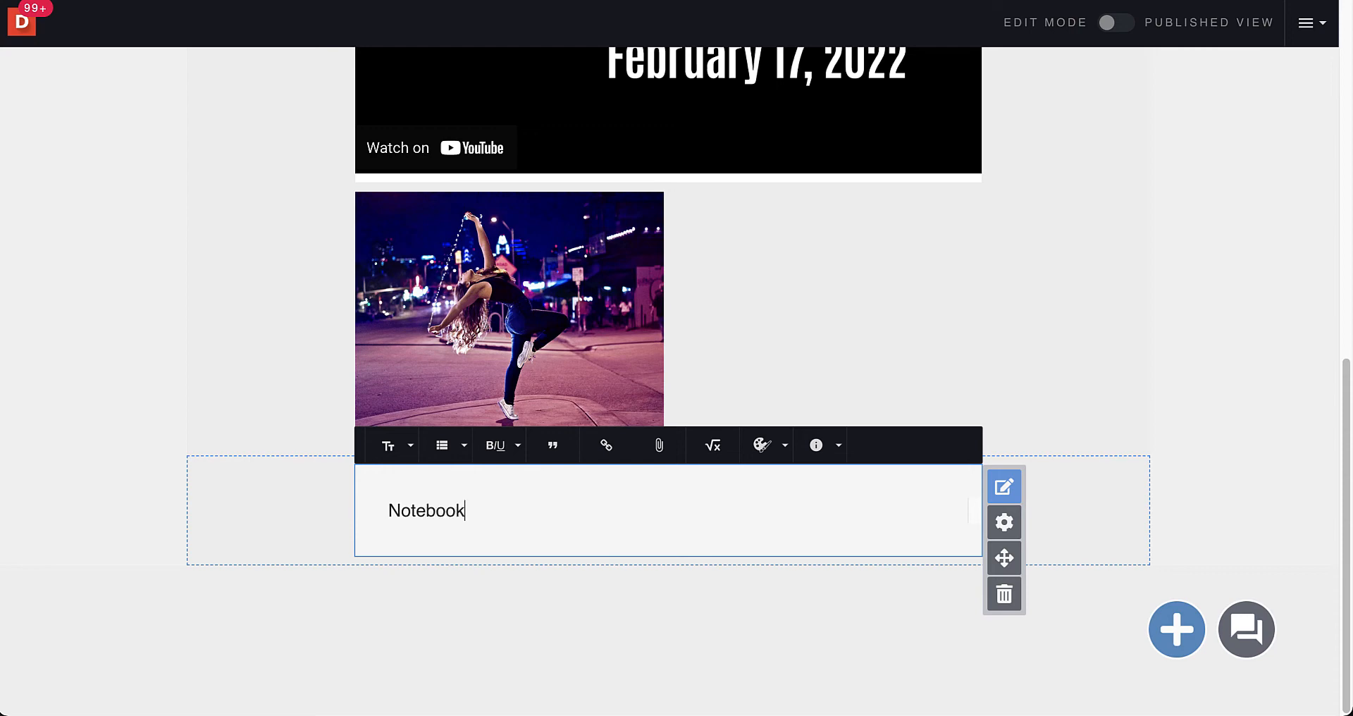
type(" 2:")
key("Return")
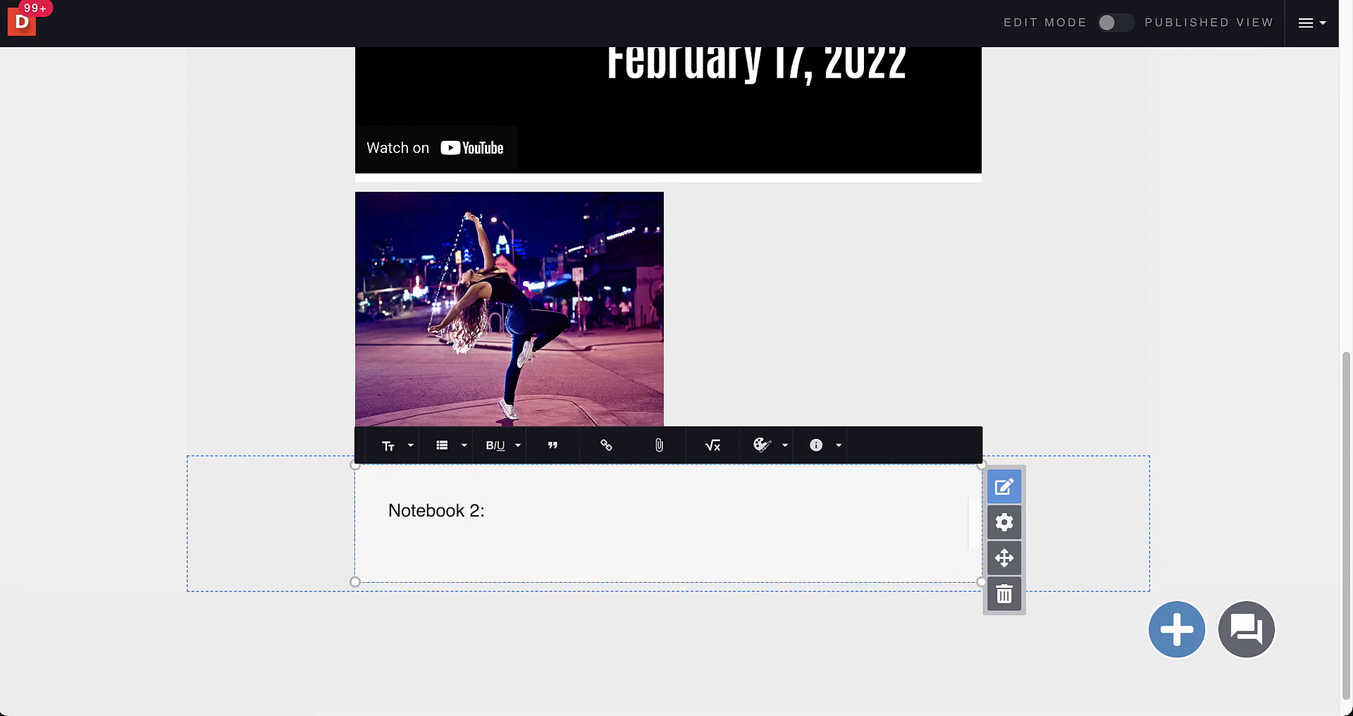
type("kidjmoaisoia'pso")
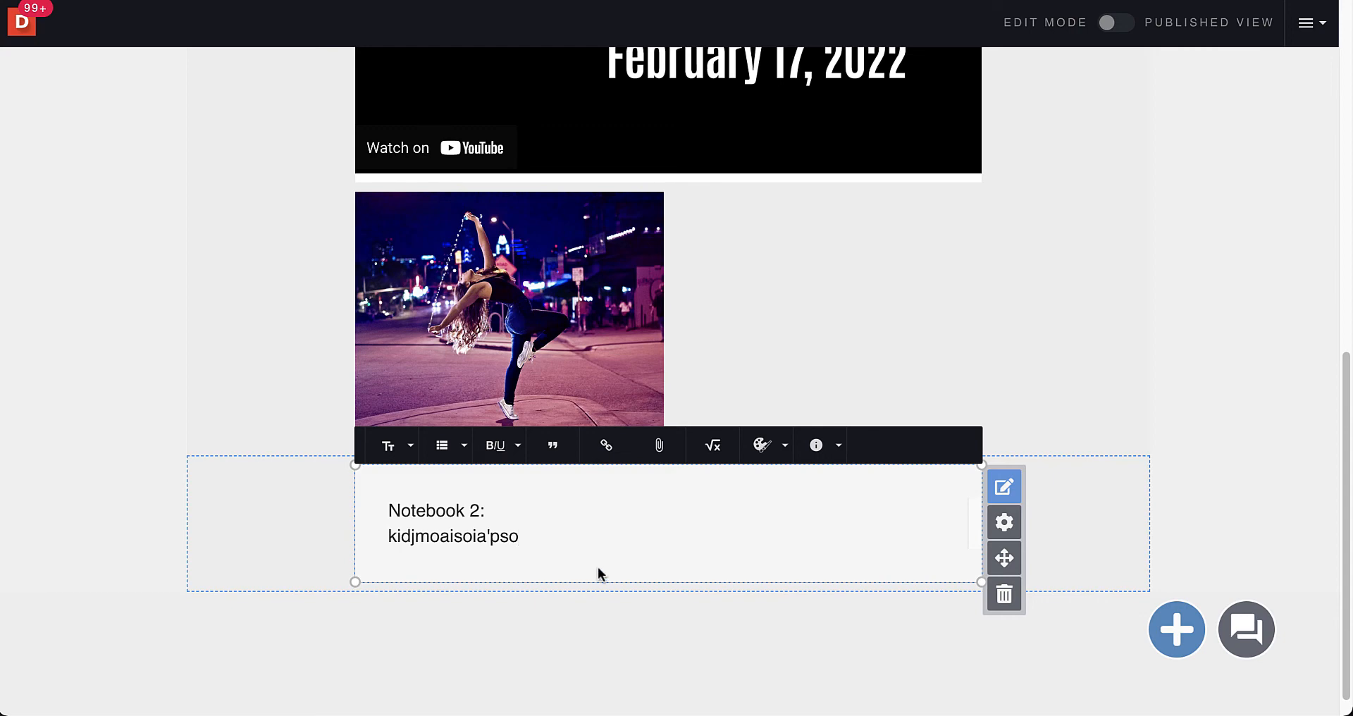
left_click(1263, 358)
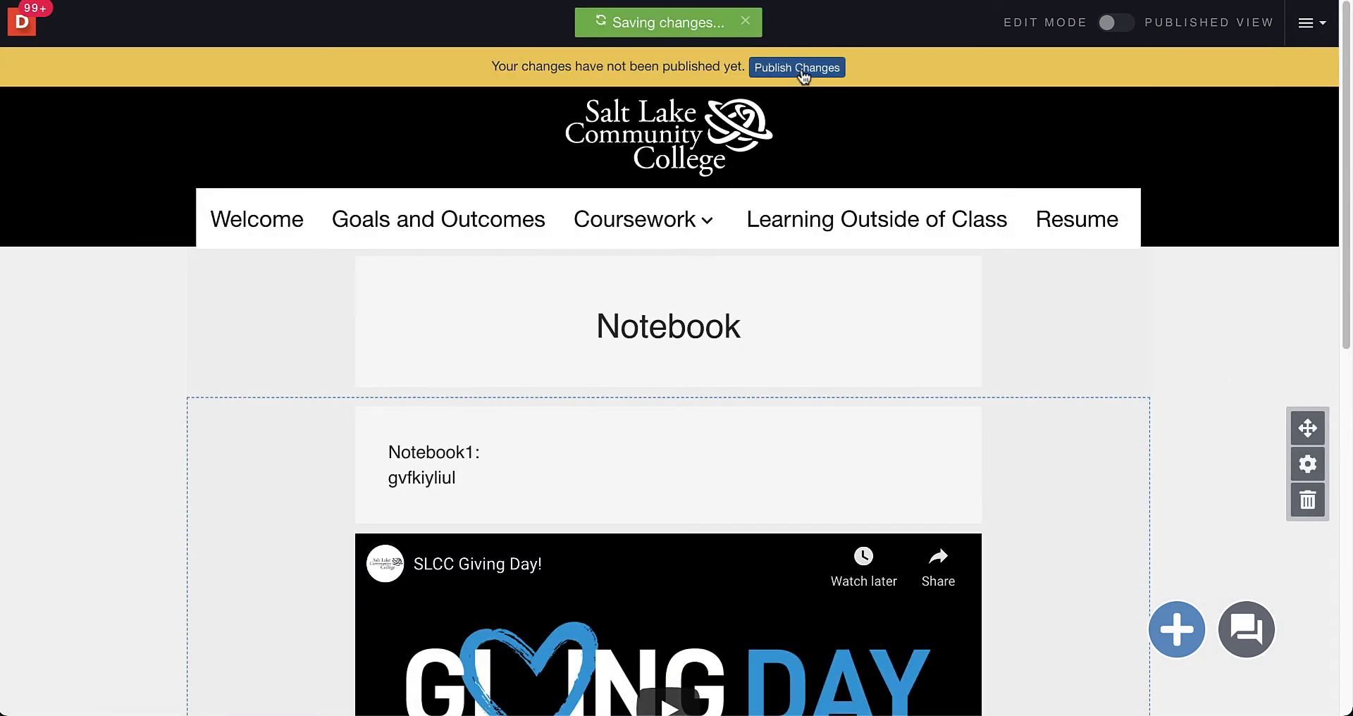
left_click(797, 67)
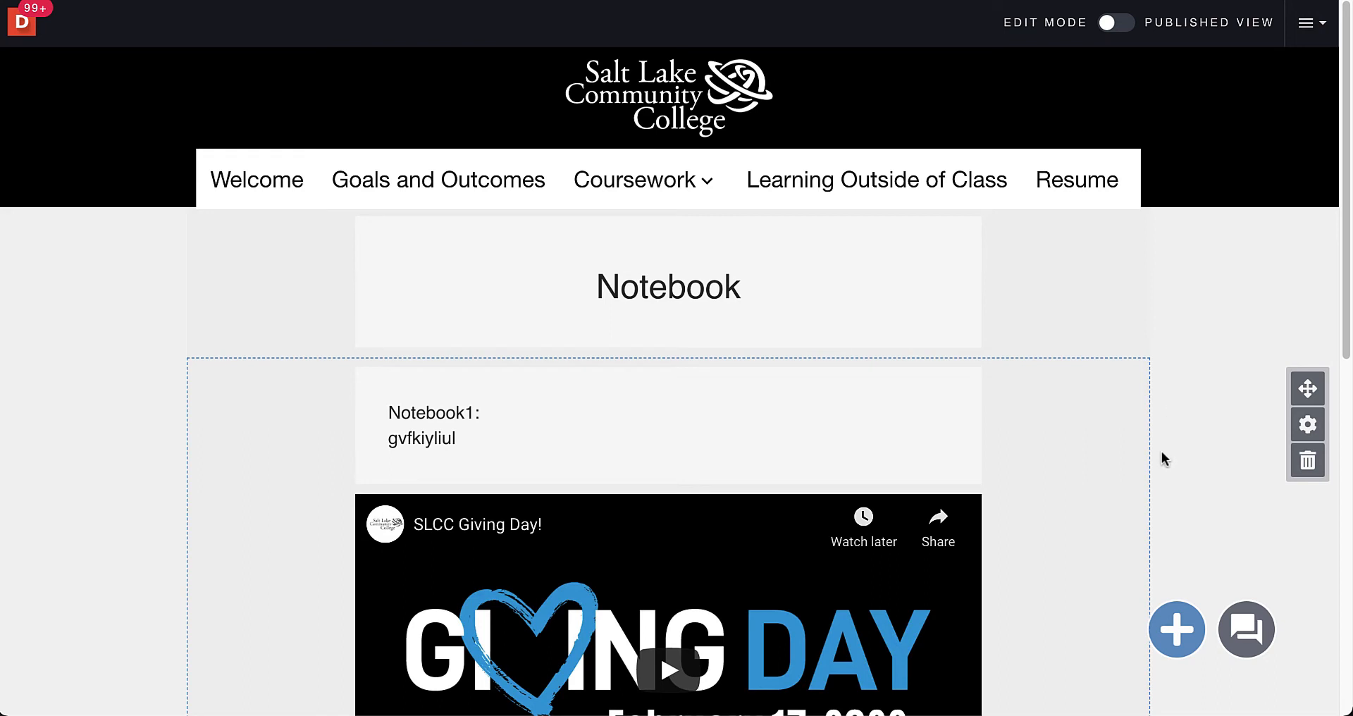
Give the Notebook1 section a golden yellow top layer background with 49% color opacity
left_click(1309, 426)
left_click(245, 266)
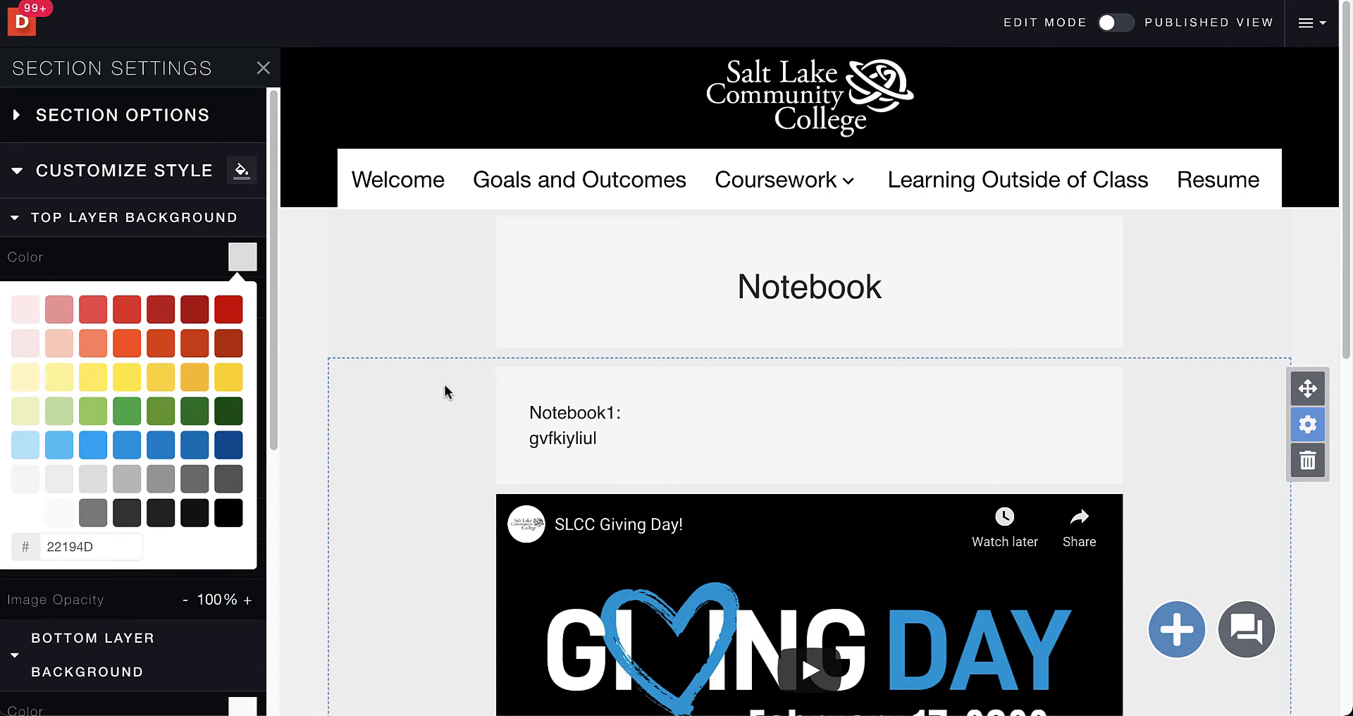
left_click(229, 380)
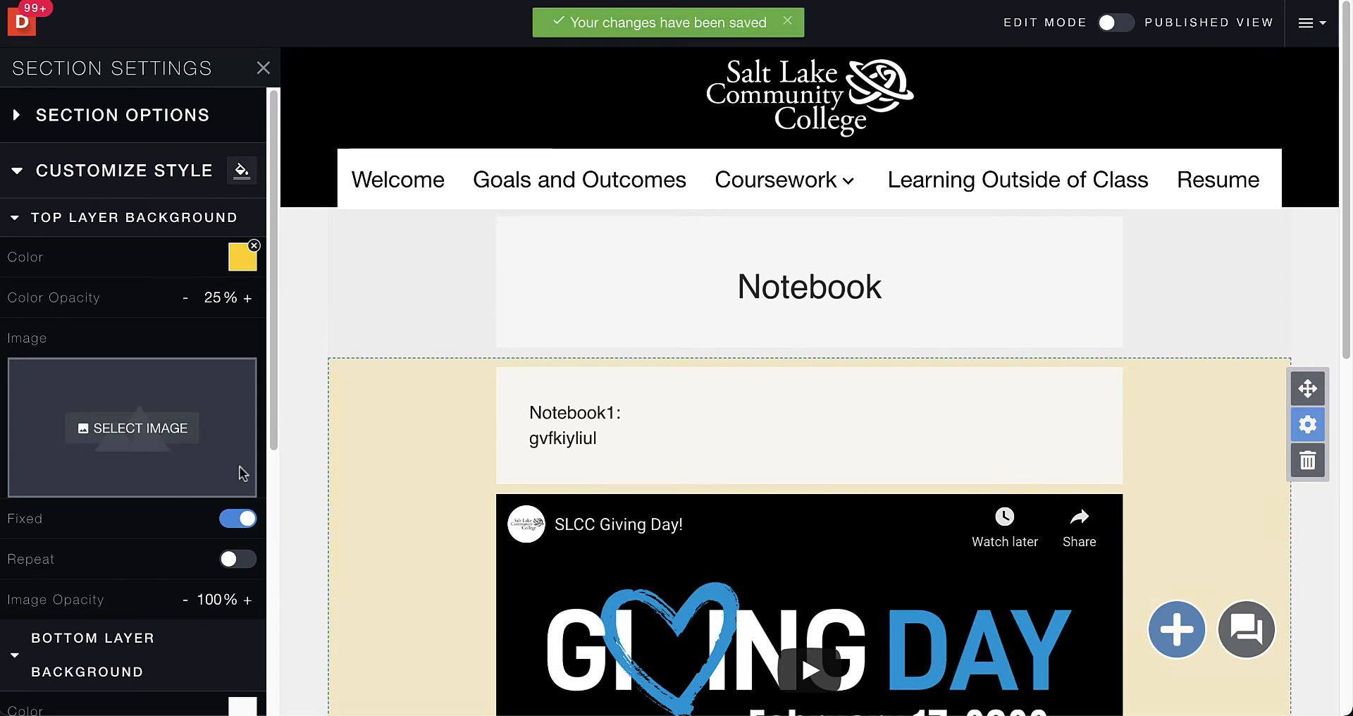
left_click(210, 299)
left_click_drag(107, 343, 151, 344)
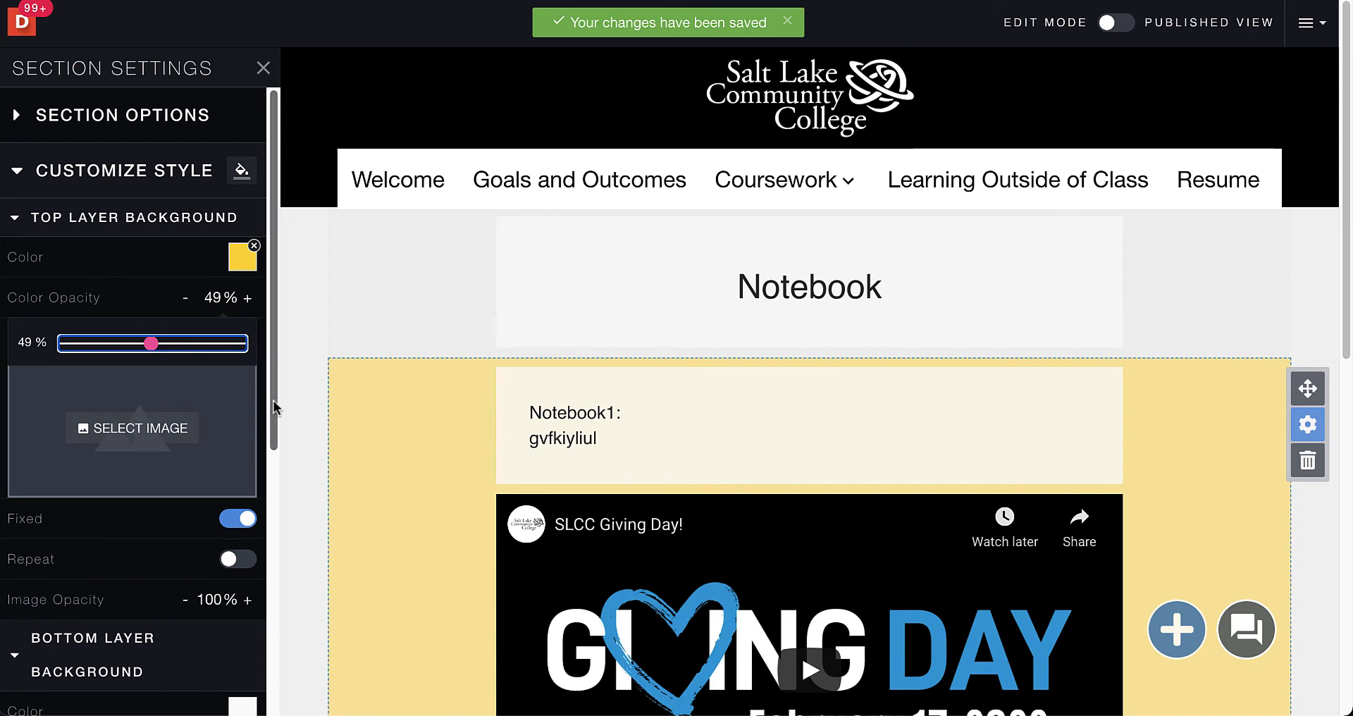
Give the Notebook1 section a dark green bottom layer background with 91% color opacity
left_click_drag(273, 401, 302, 638)
left_click(249, 307)
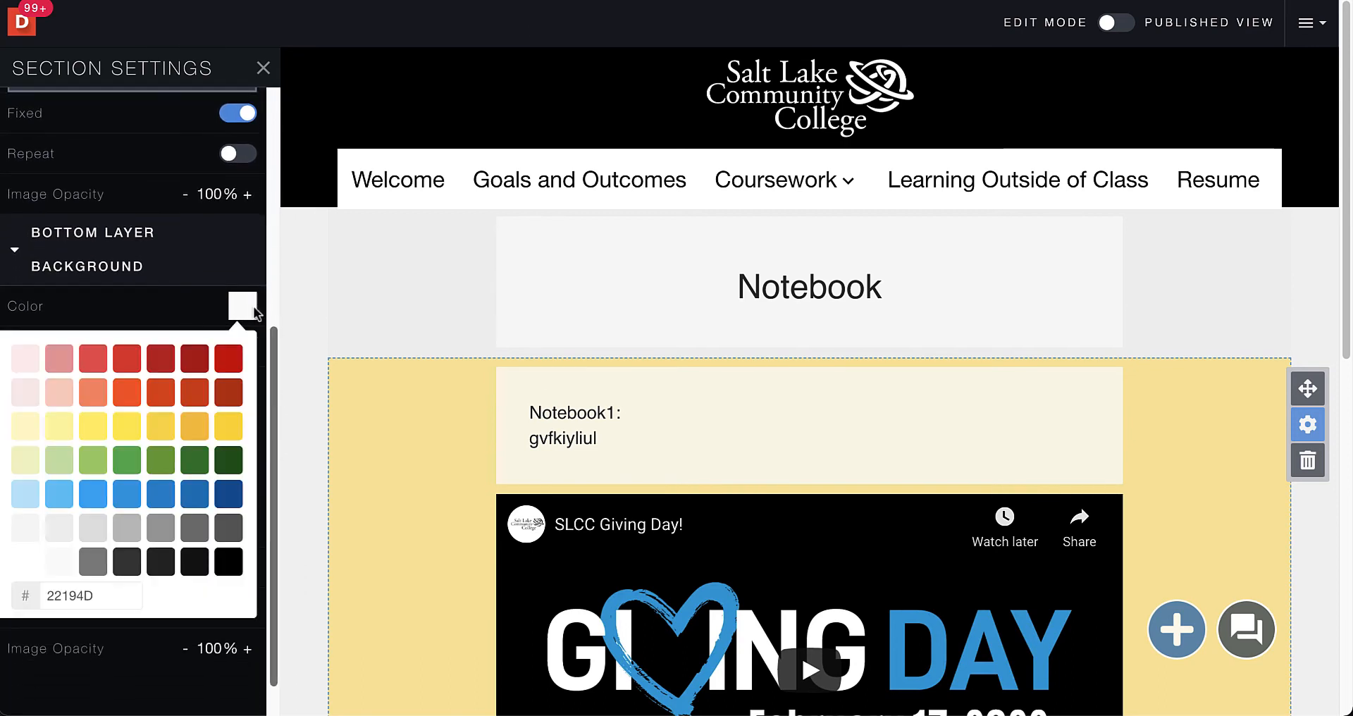
left_click(227, 462)
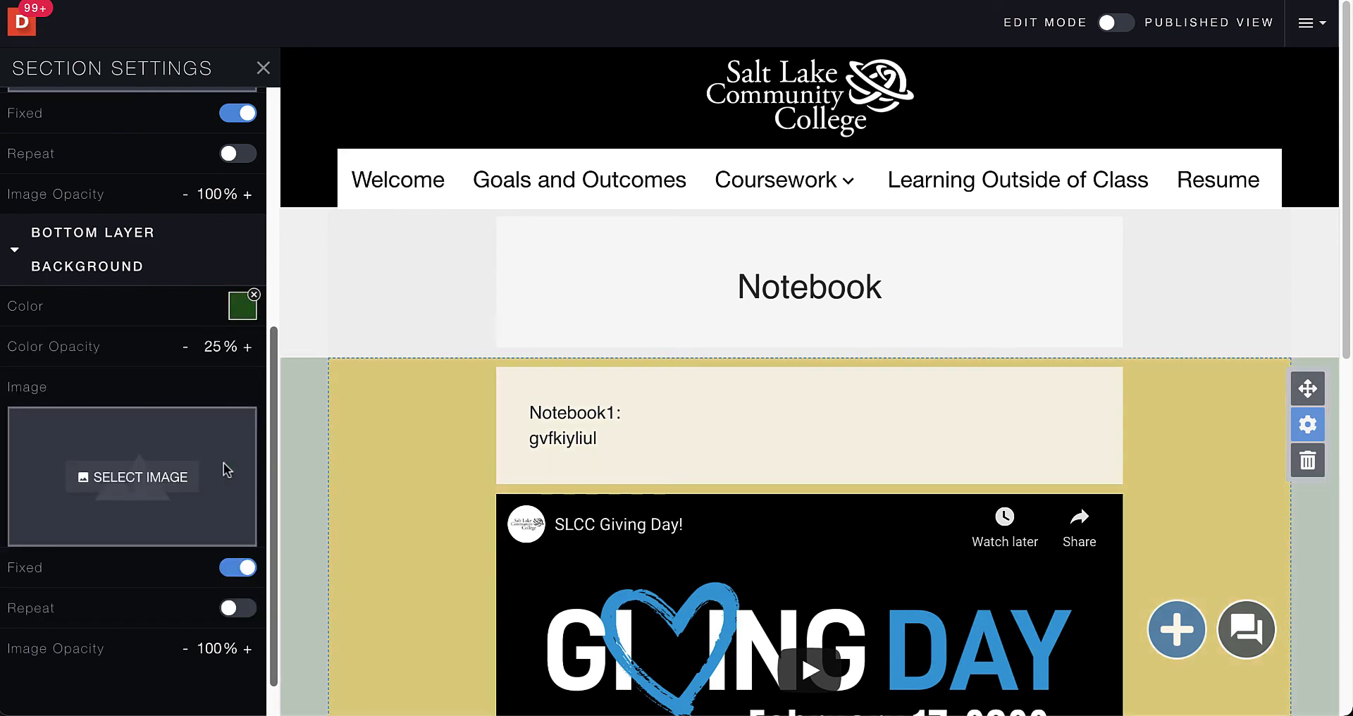
left_click(216, 346)
left_click_drag(107, 393, 223, 393)
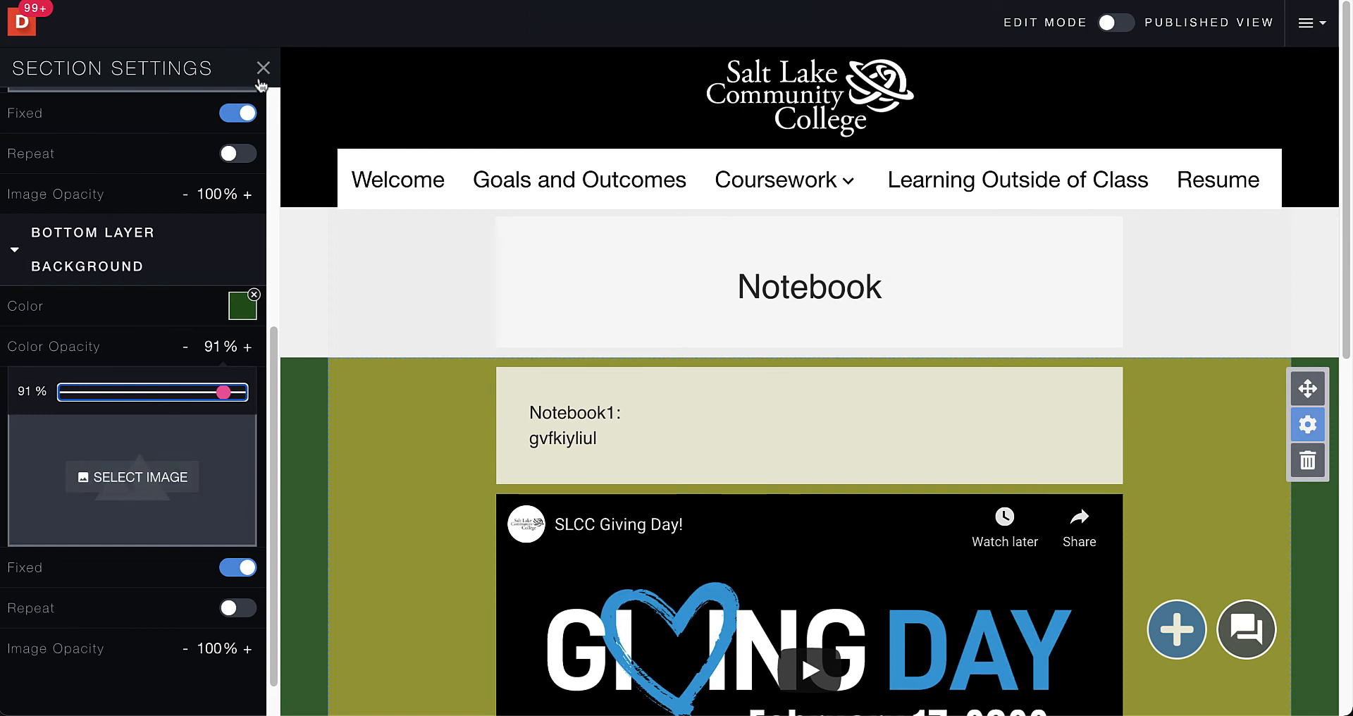
Review the options and section list for applying this style to existing sections, then close them without applying
scroll(234, 281, "down", 1)
scroll(234, 281, "up", 6)
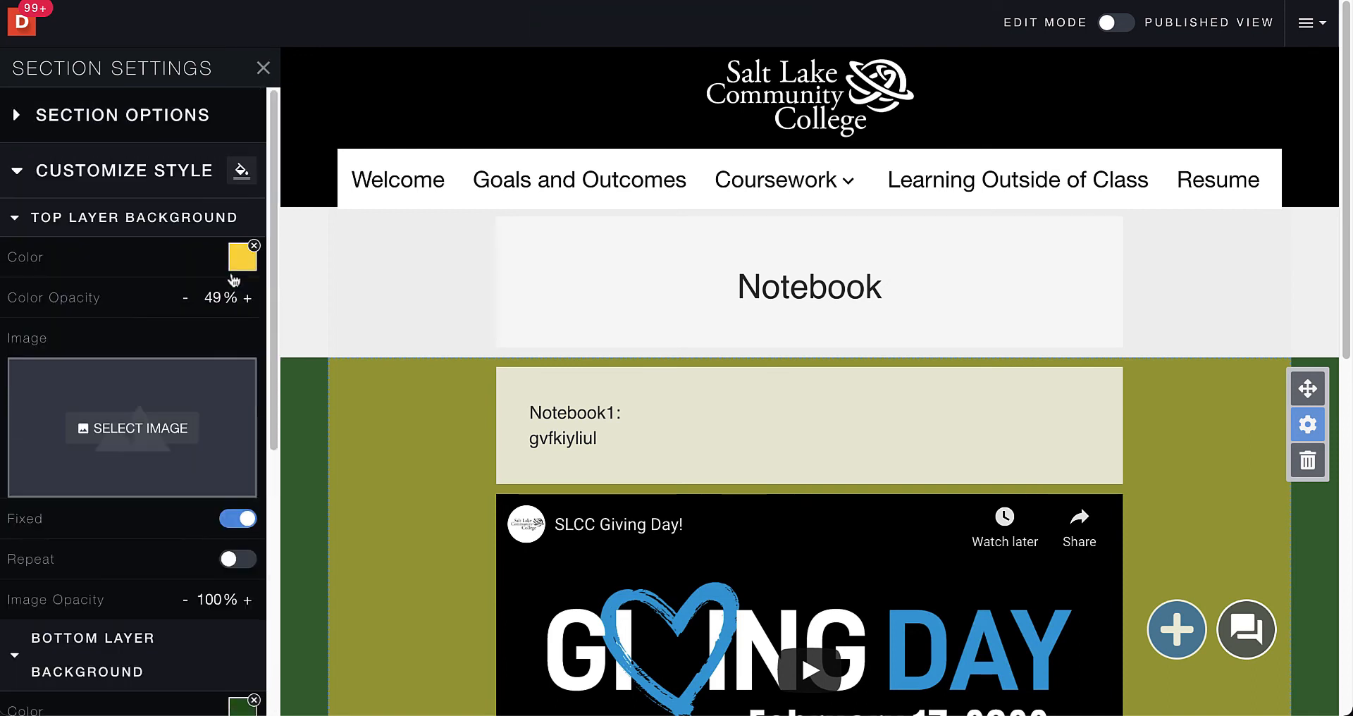
left_click(242, 173)
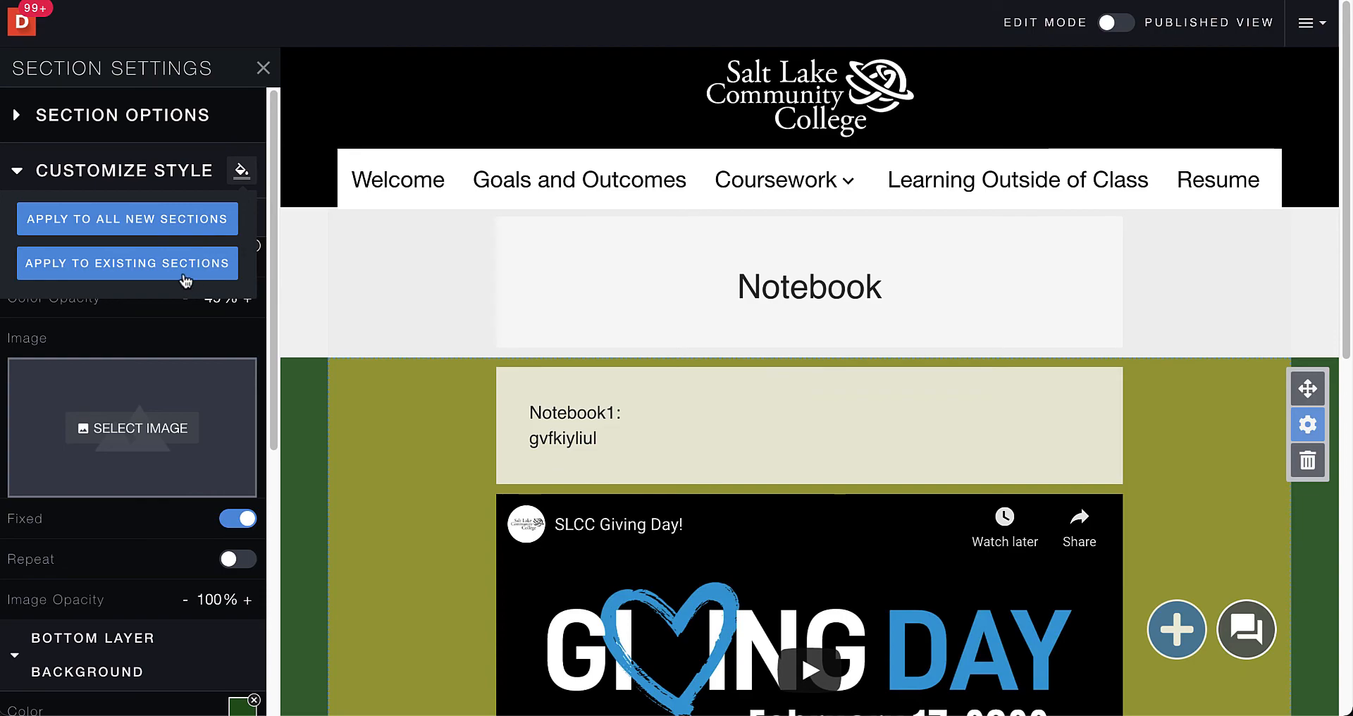
left_click(159, 274)
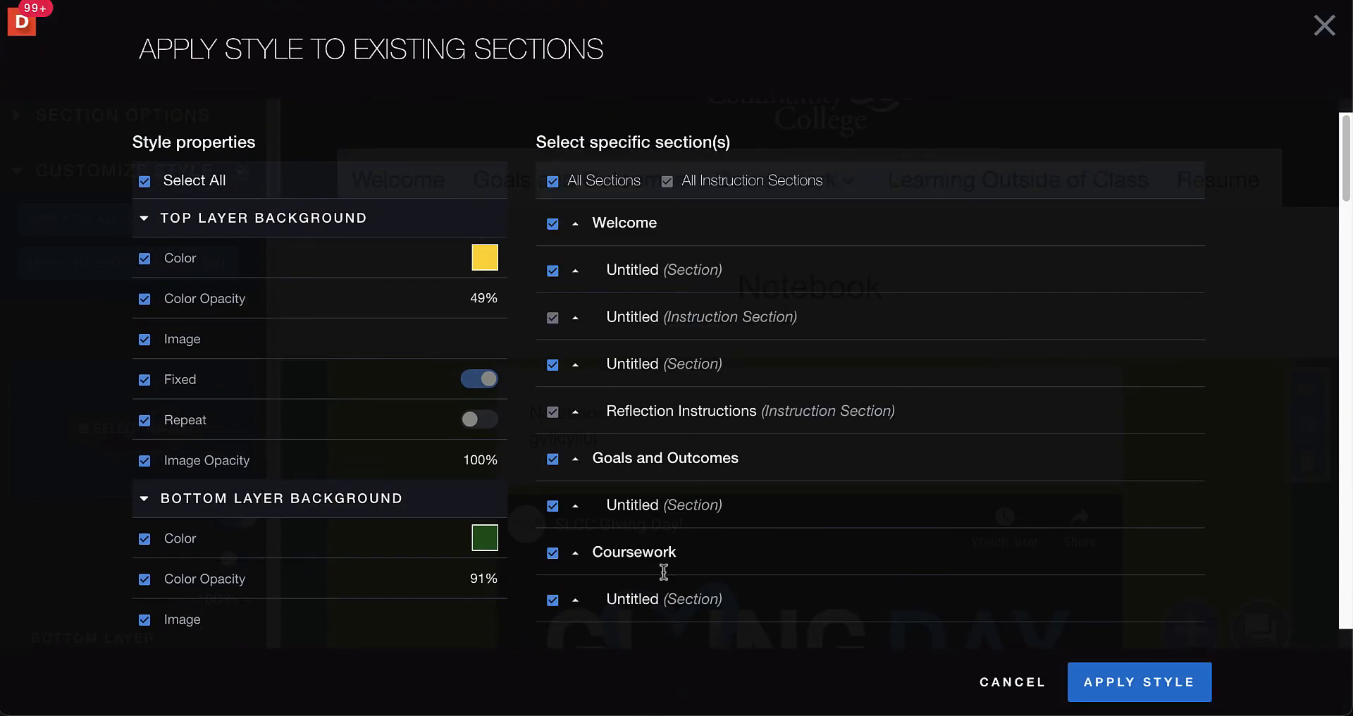
scroll(768, 517, "down", 10)
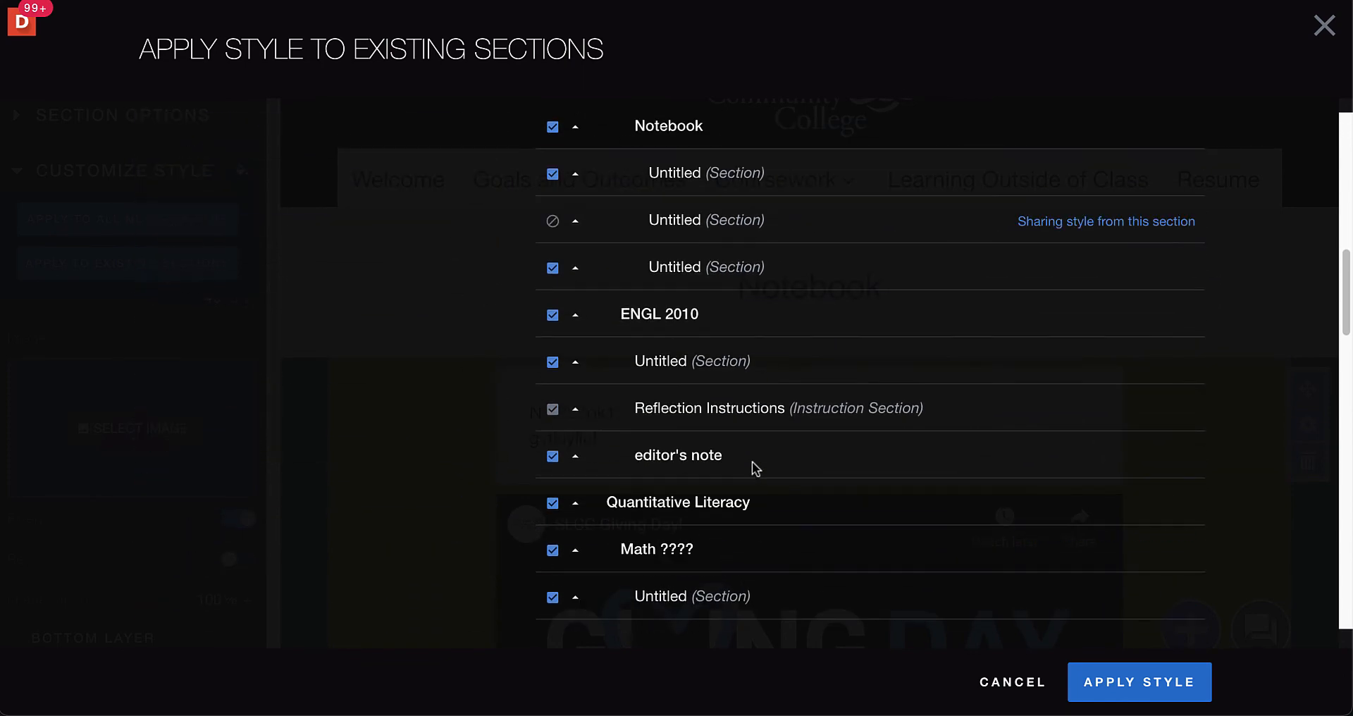
scroll(756, 468, "down", 15)
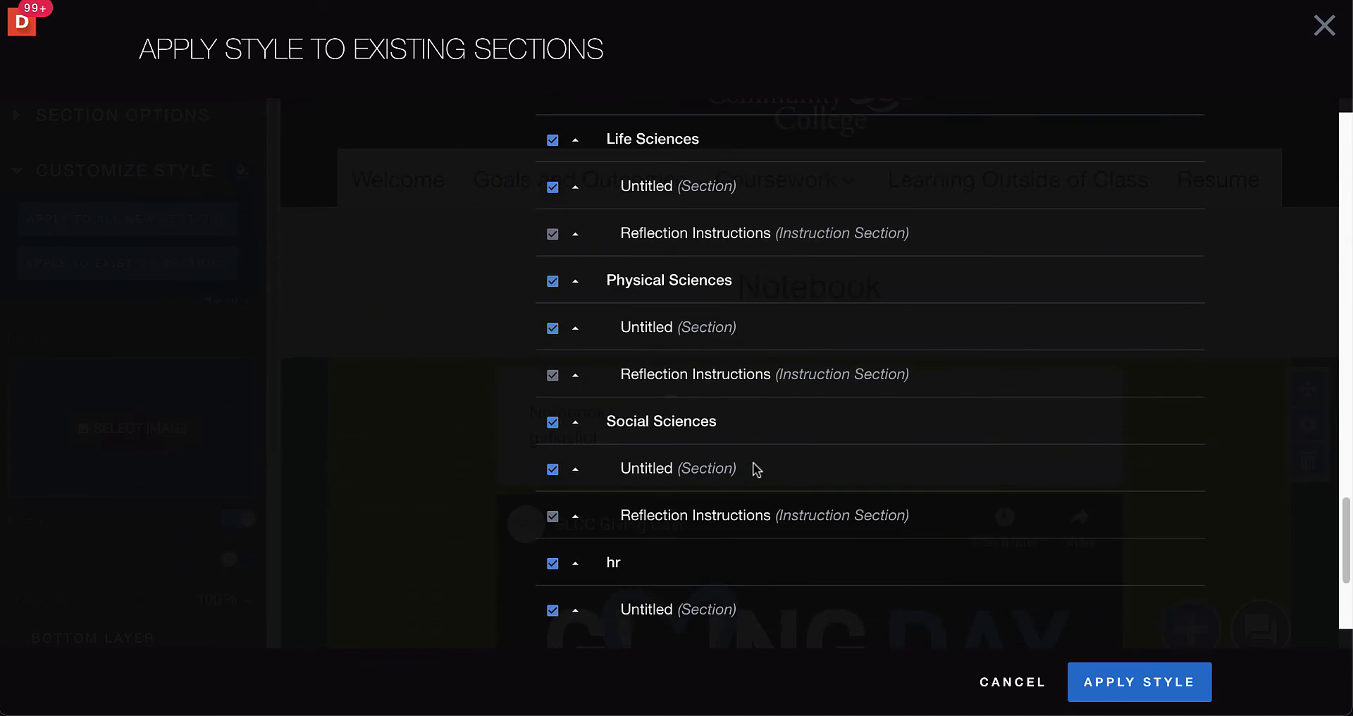
scroll(757, 469, "down", 1)
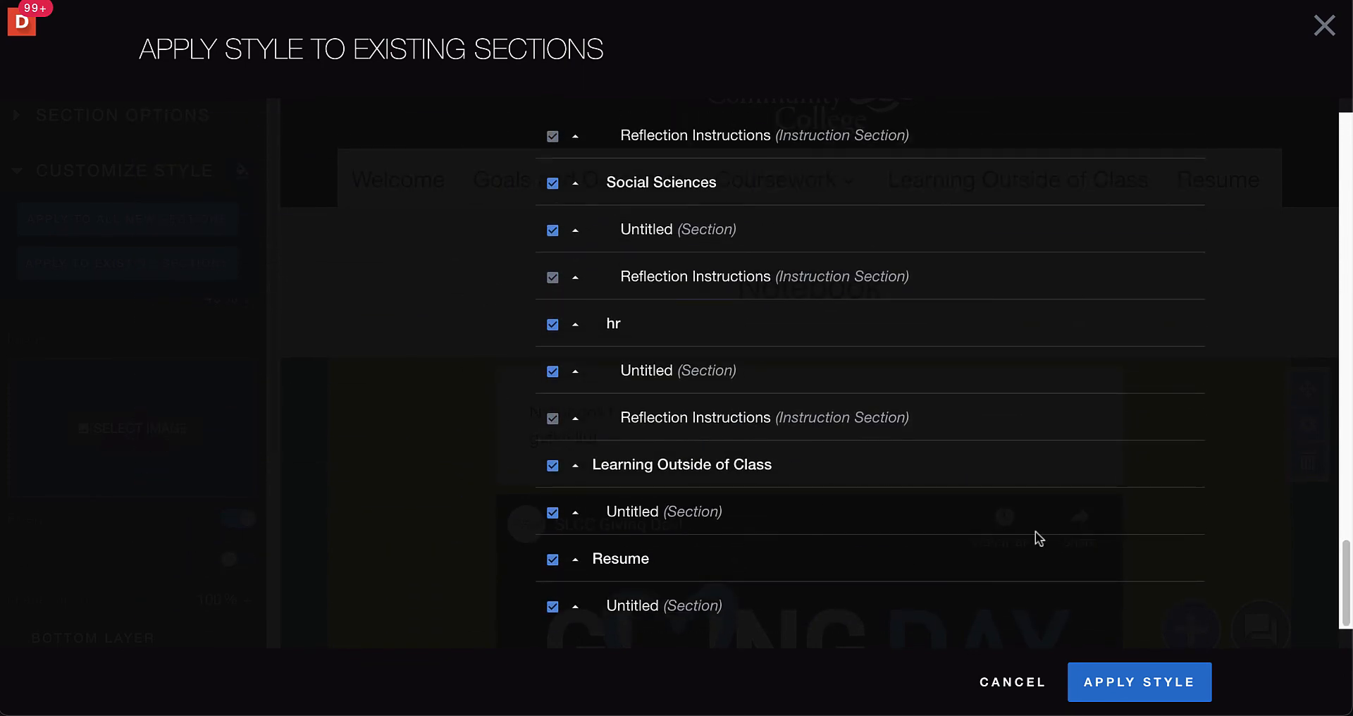
left_click(1325, 26)
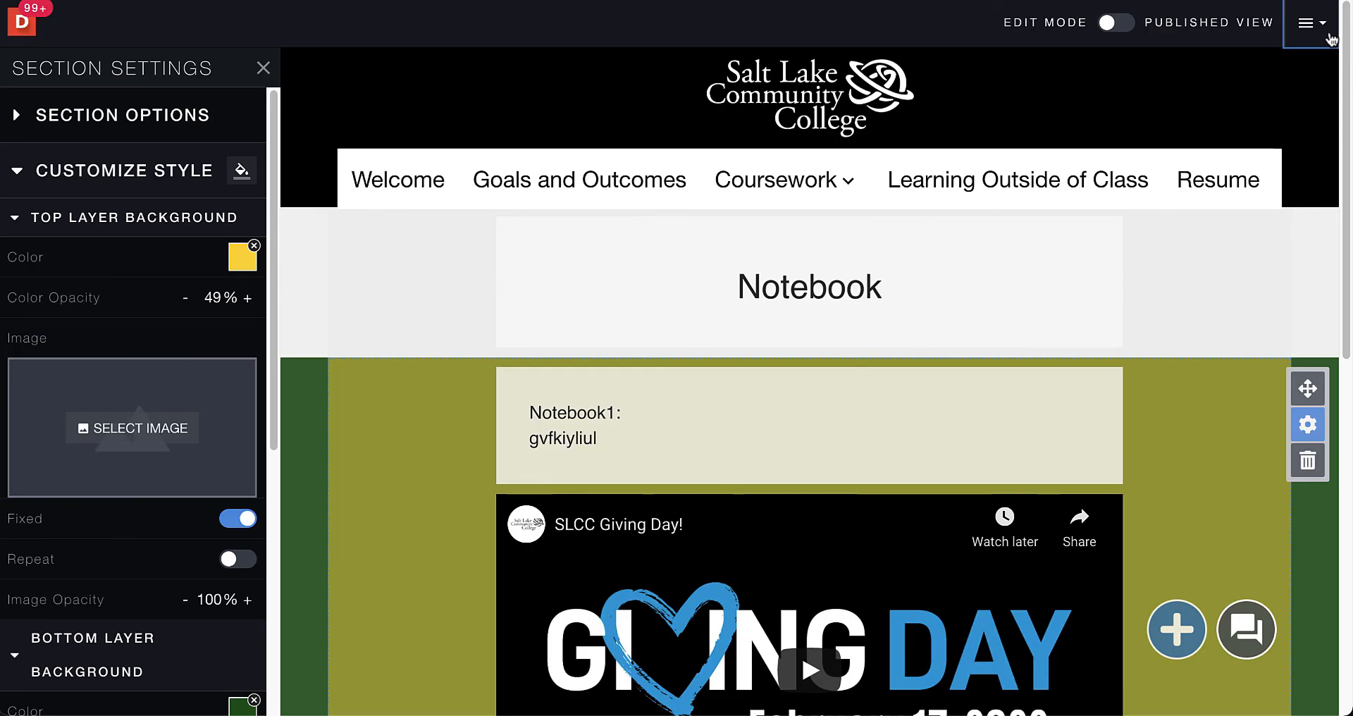
Give the Notebook 2 section a light blue top layer background with 66% color opacity
scroll(967, 458, "down", 10)
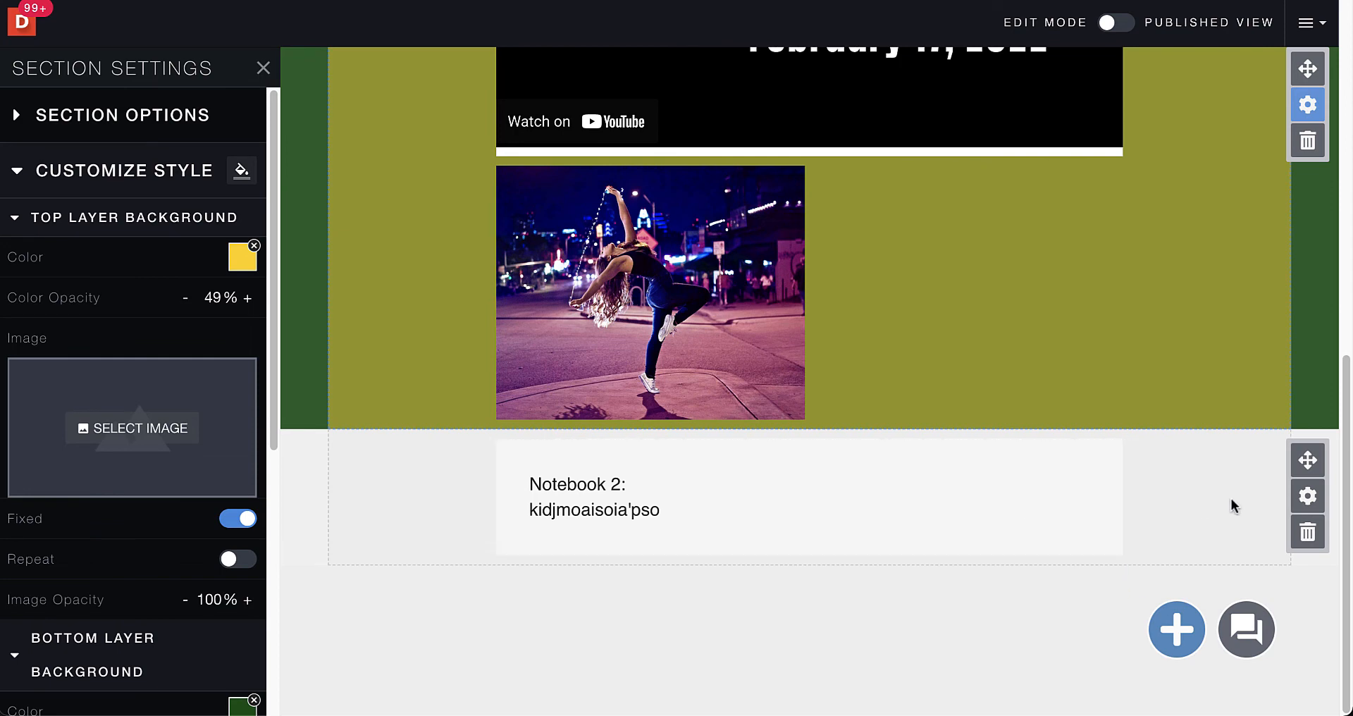
left_click(1307, 499)
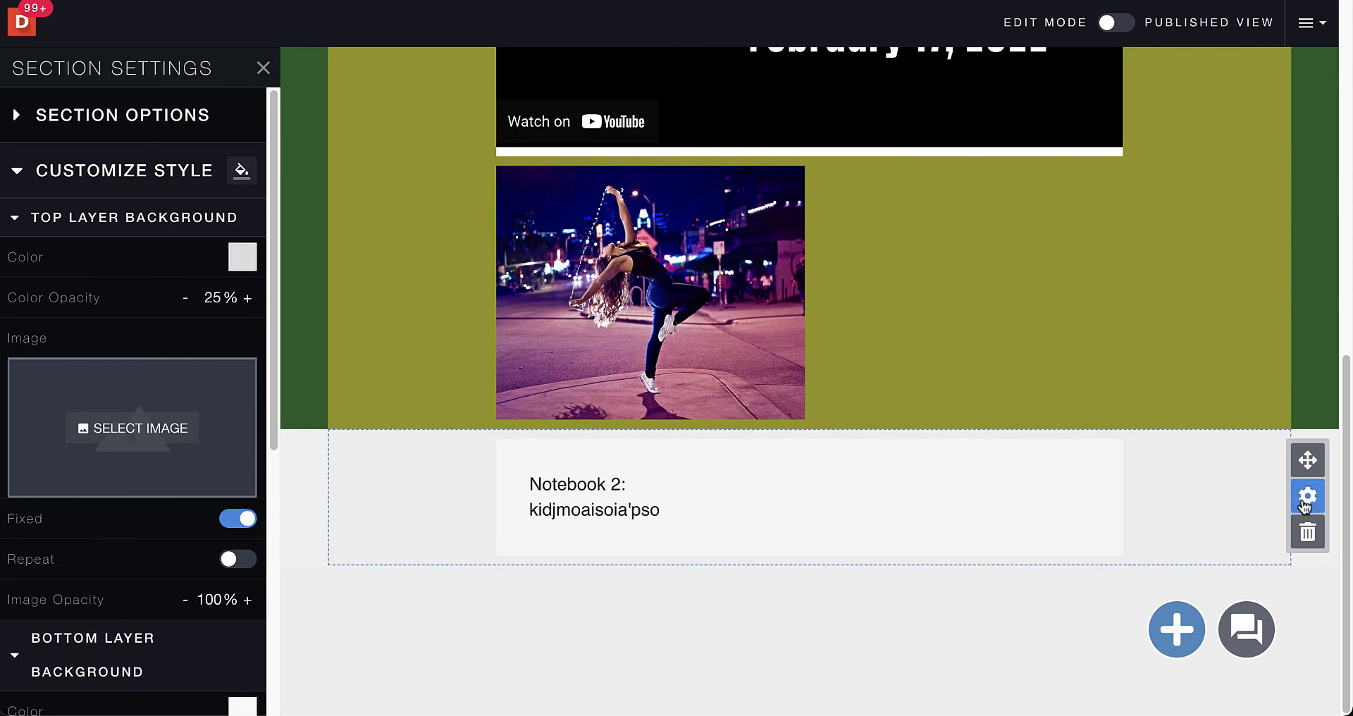
left_click(242, 258)
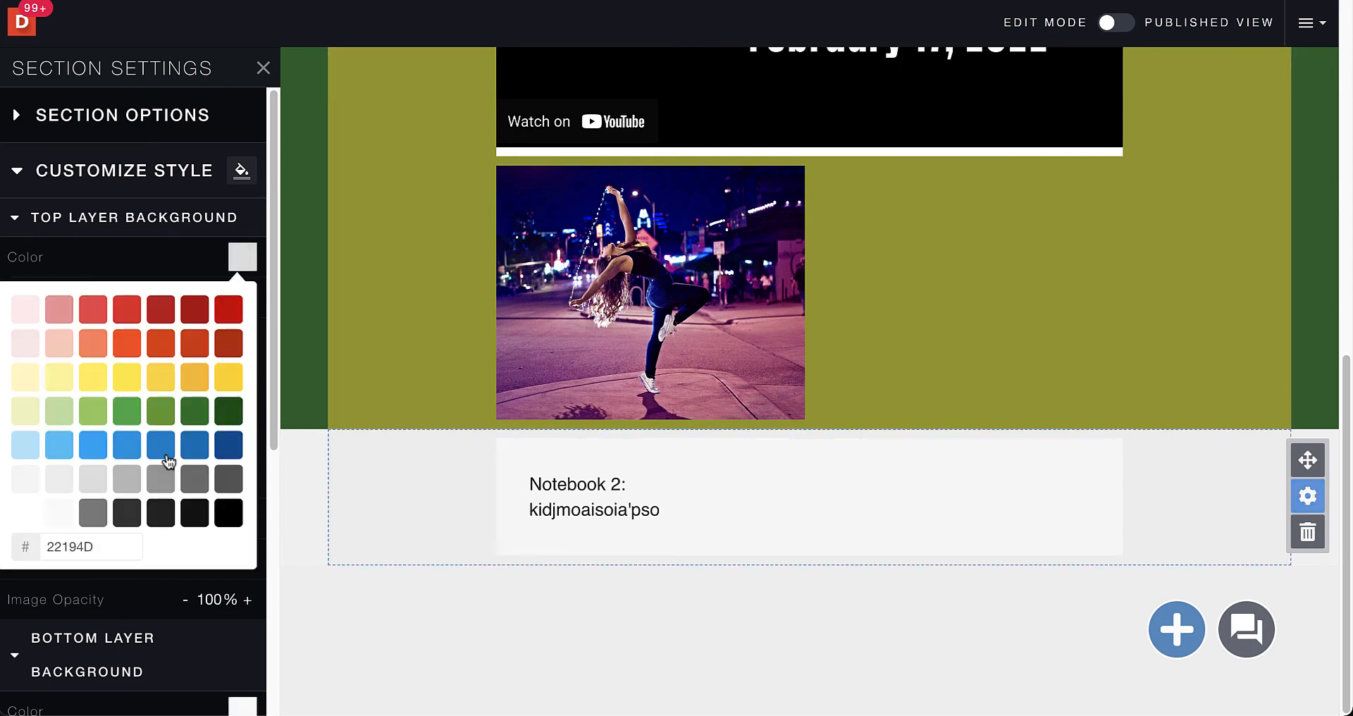
left_click(26, 449)
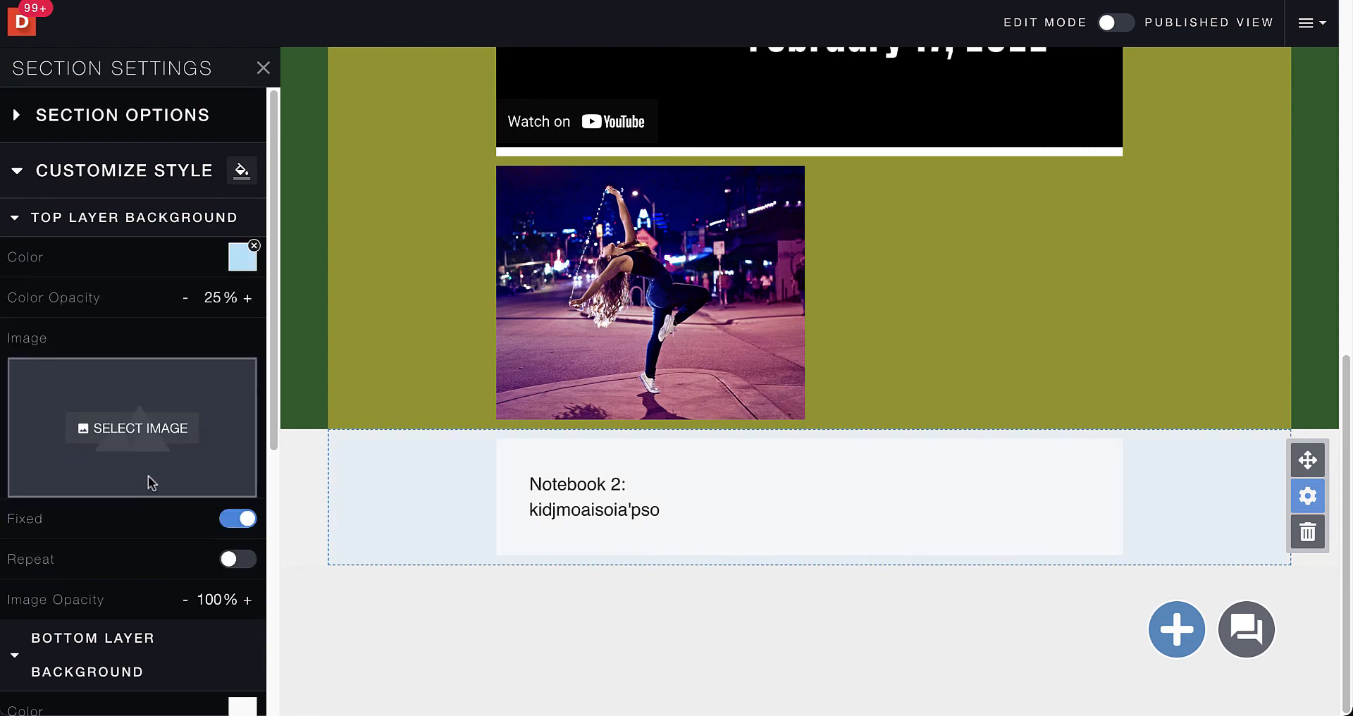
left_click(220, 298)
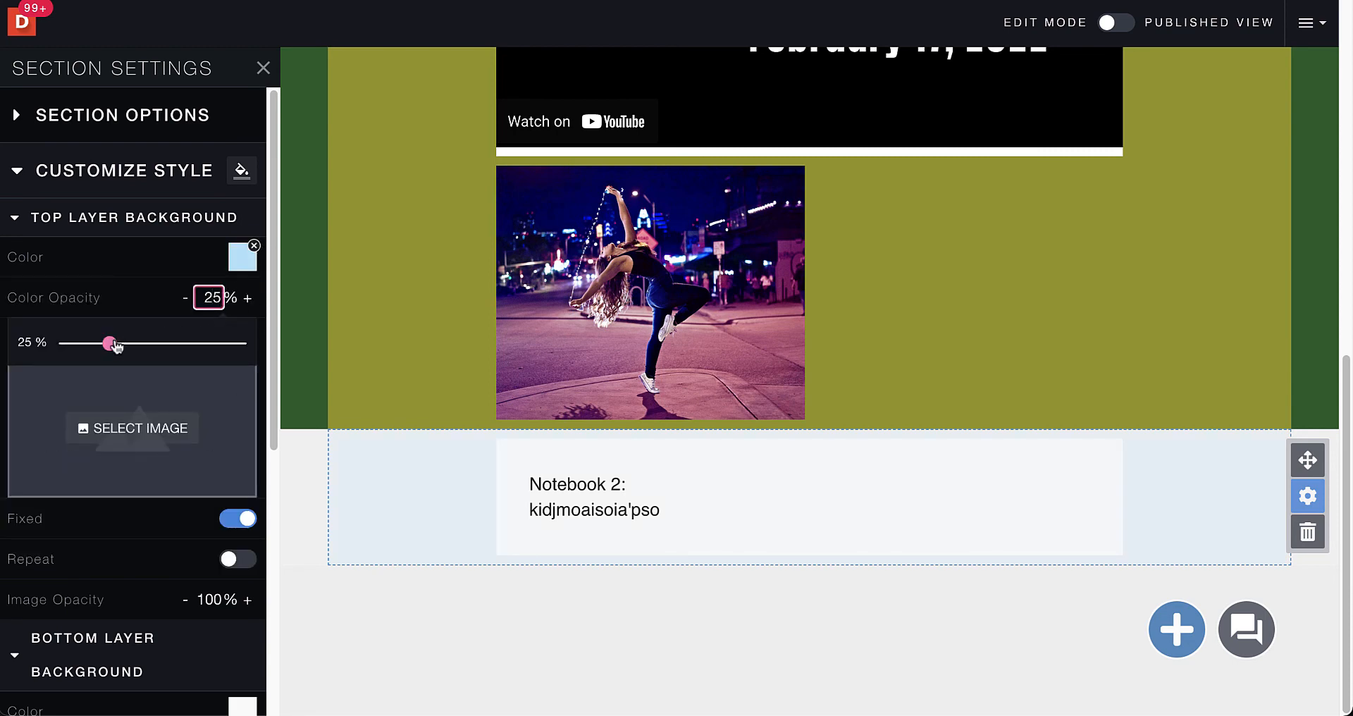
left_click_drag(113, 344, 180, 344)
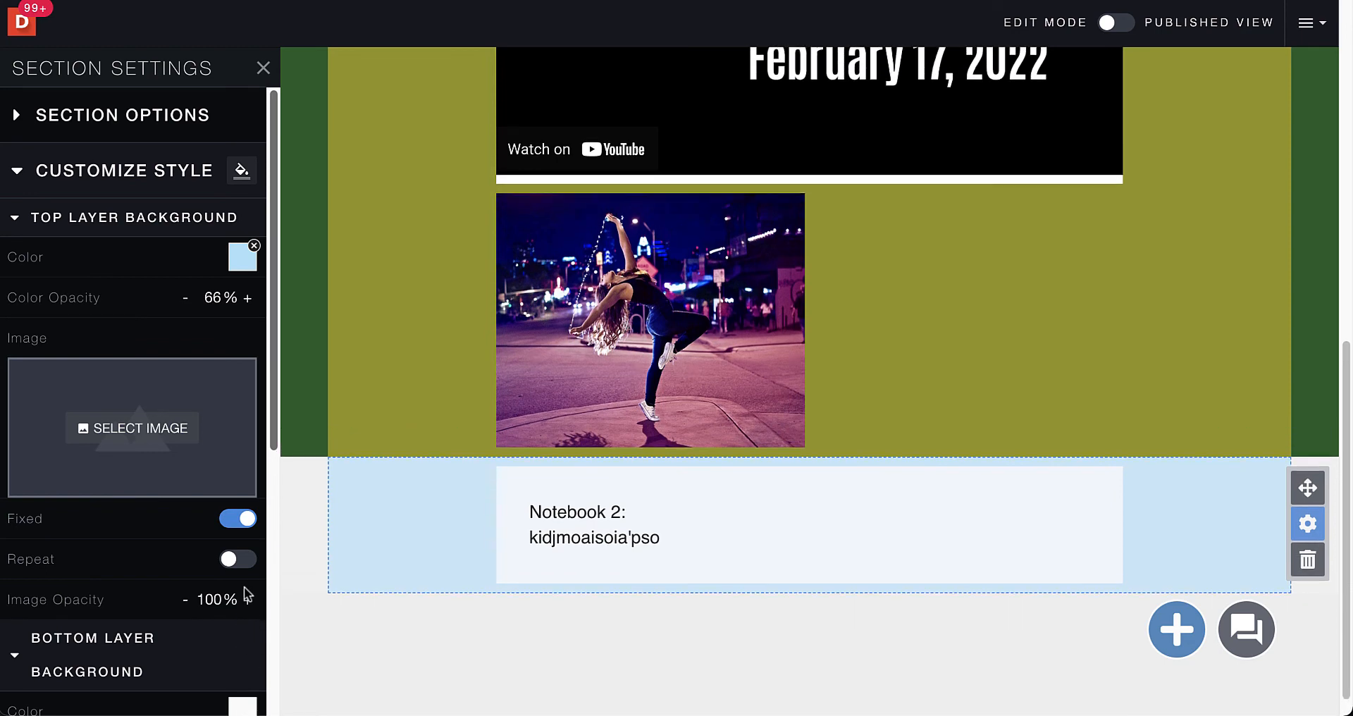
Give the Notebook 2 section an orange bottom layer background with 92% color opacity, and close the section settings
left_click(243, 707)
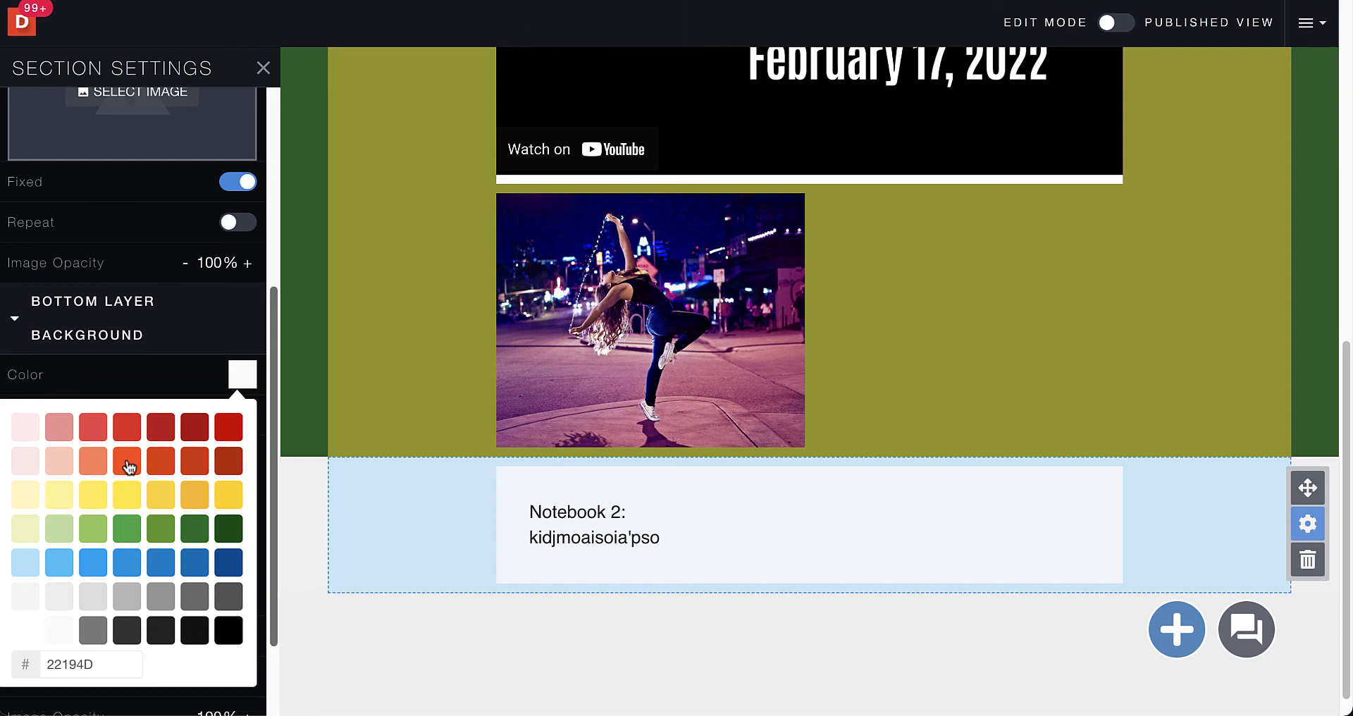
left_click(128, 464)
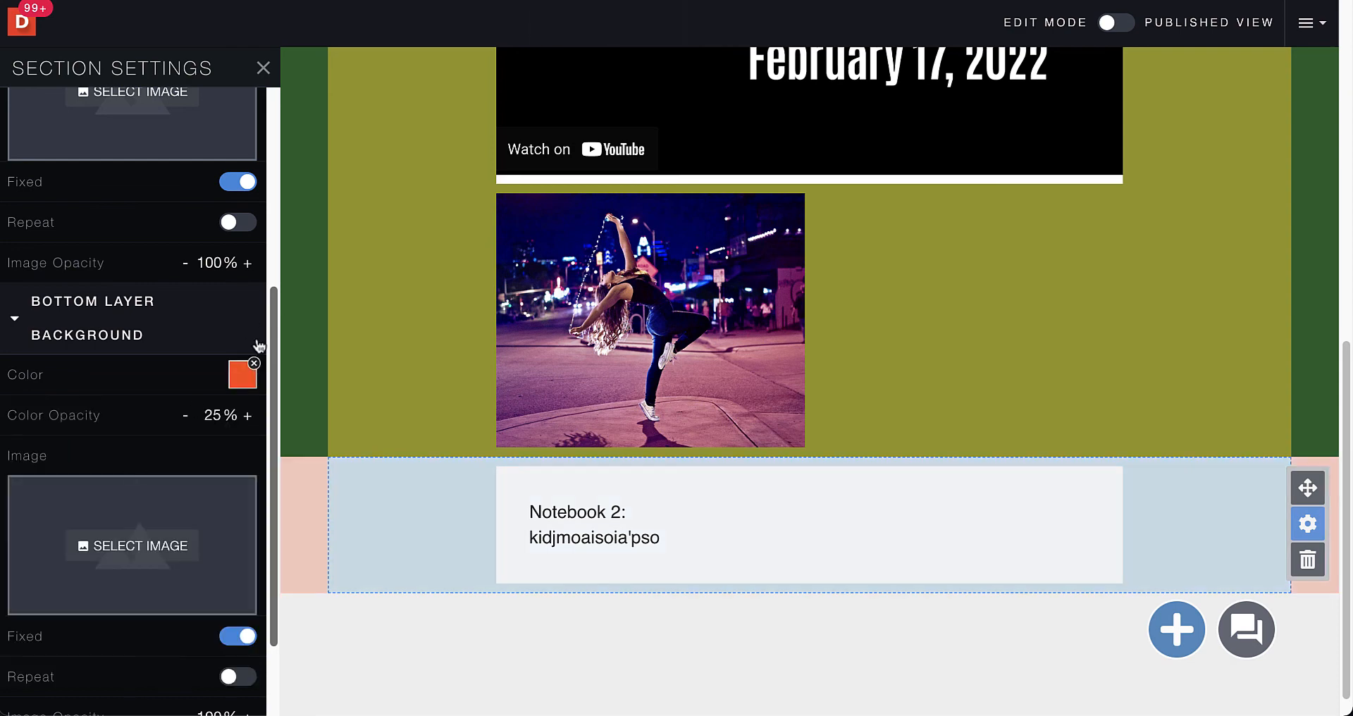
left_click(211, 415)
left_click_drag(109, 462, 224, 462)
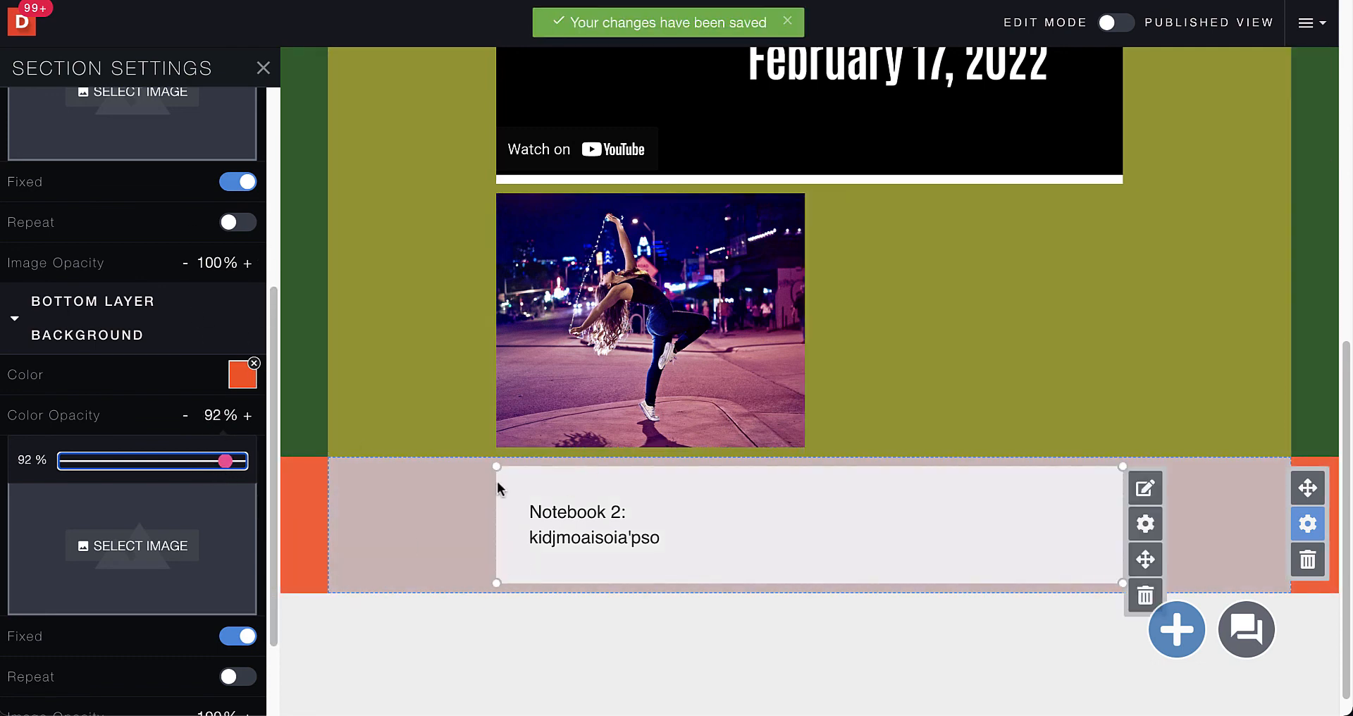
left_click(262, 67)
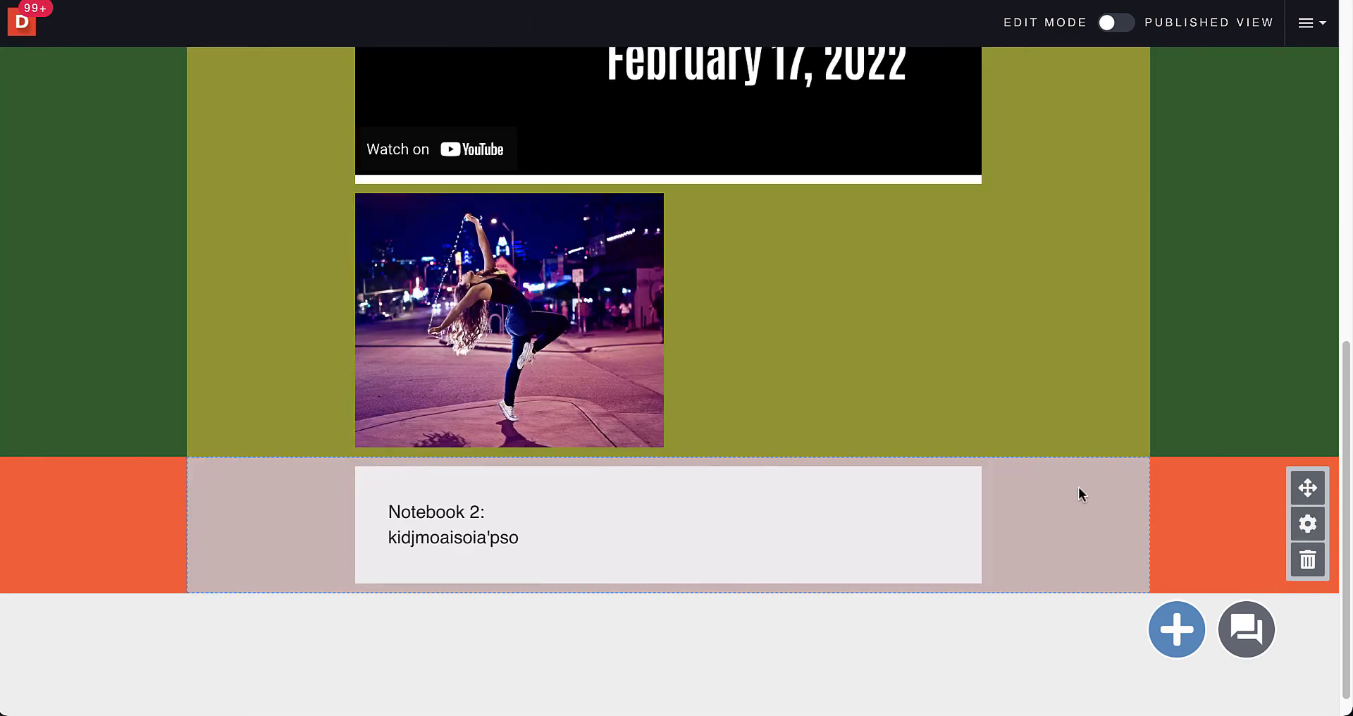
Set the font family of the Notebook1 text module to Abril Fatface
scroll(1212, 498, "up", 9)
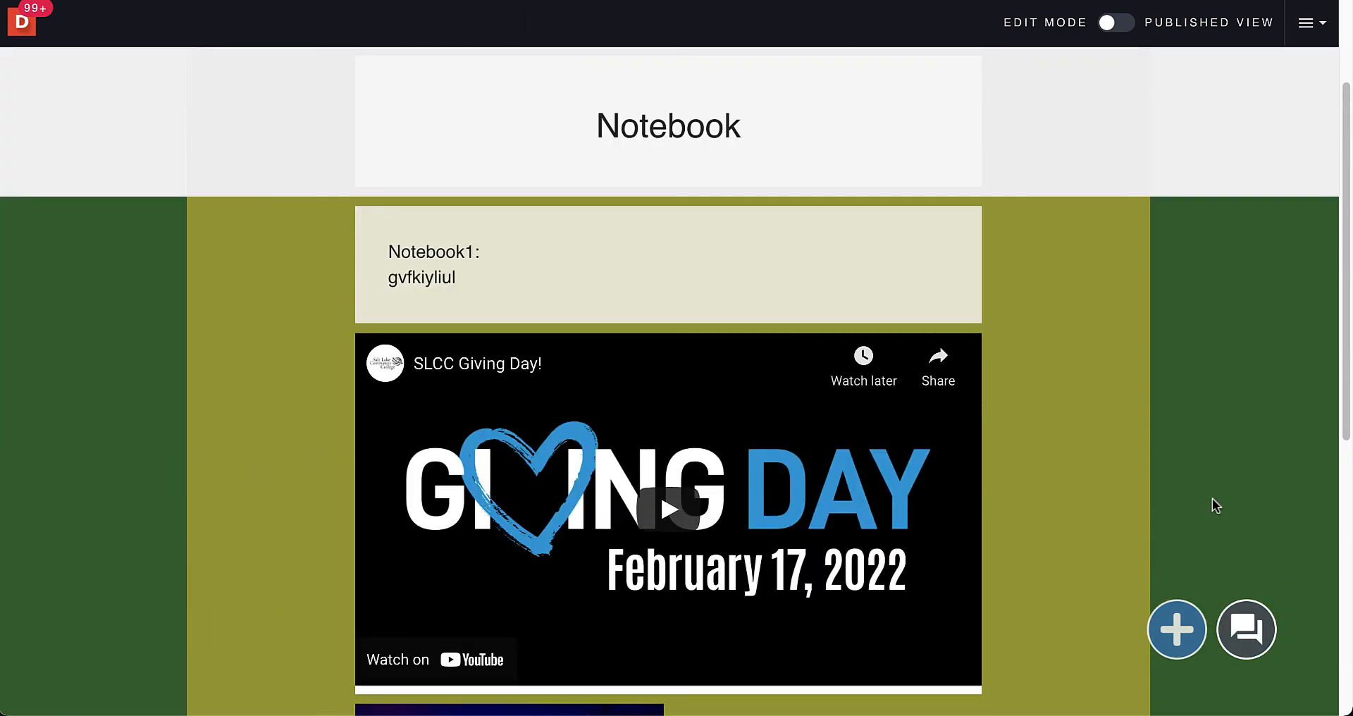
scroll(1212, 497, "down", 2)
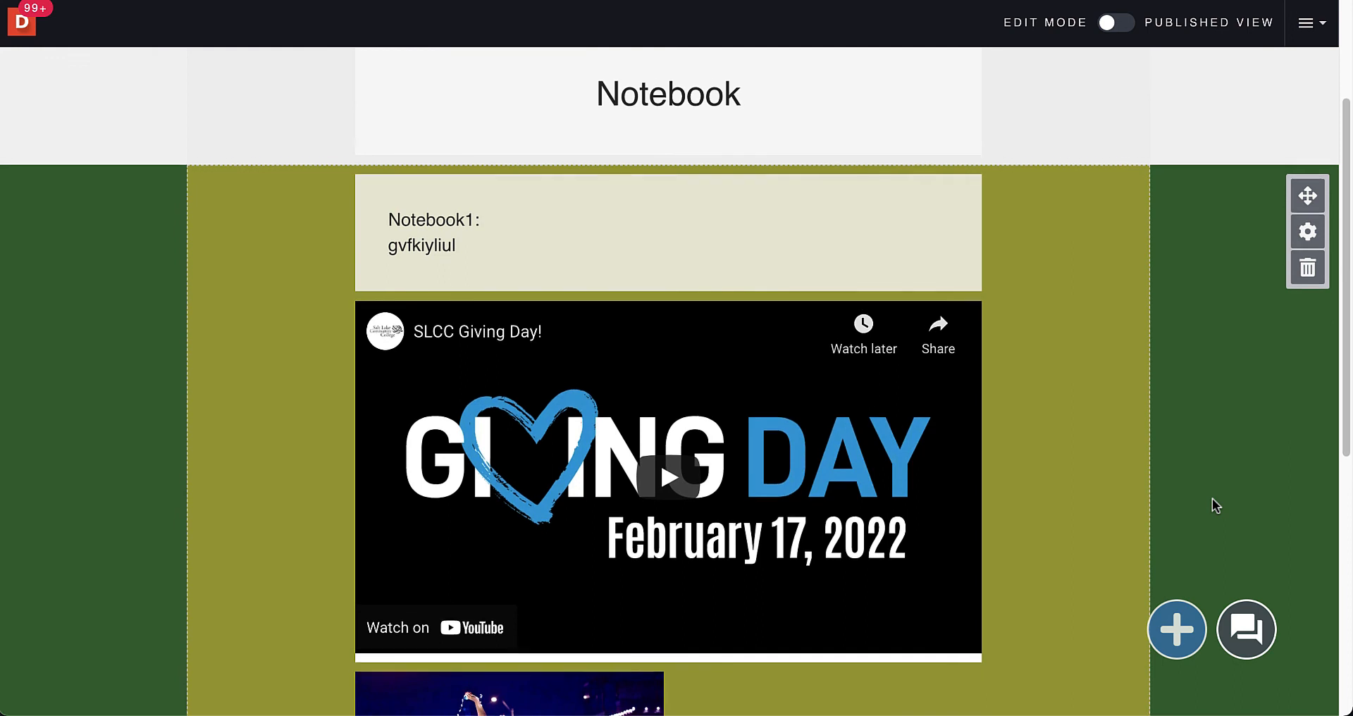
scroll(1213, 498, "up", 2)
mouse_move(1284, 227)
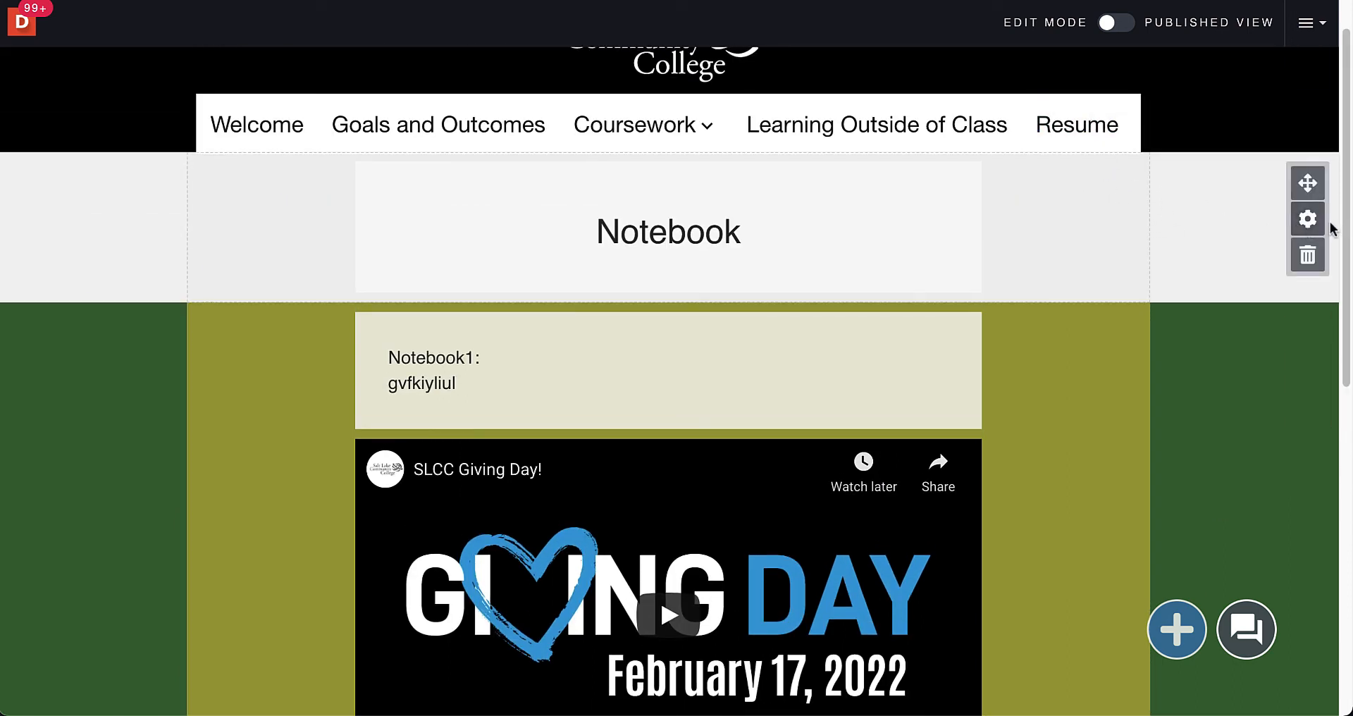
mouse_move(738, 389)
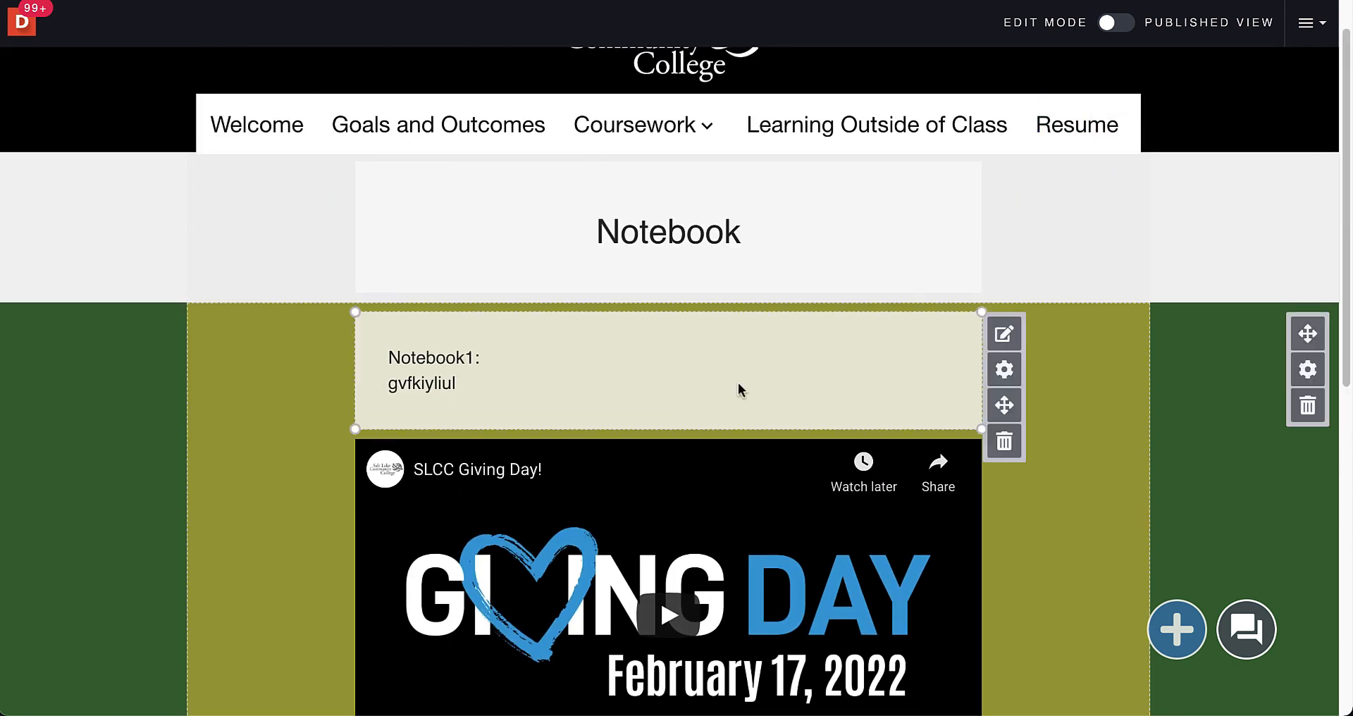
left_click(1004, 369)
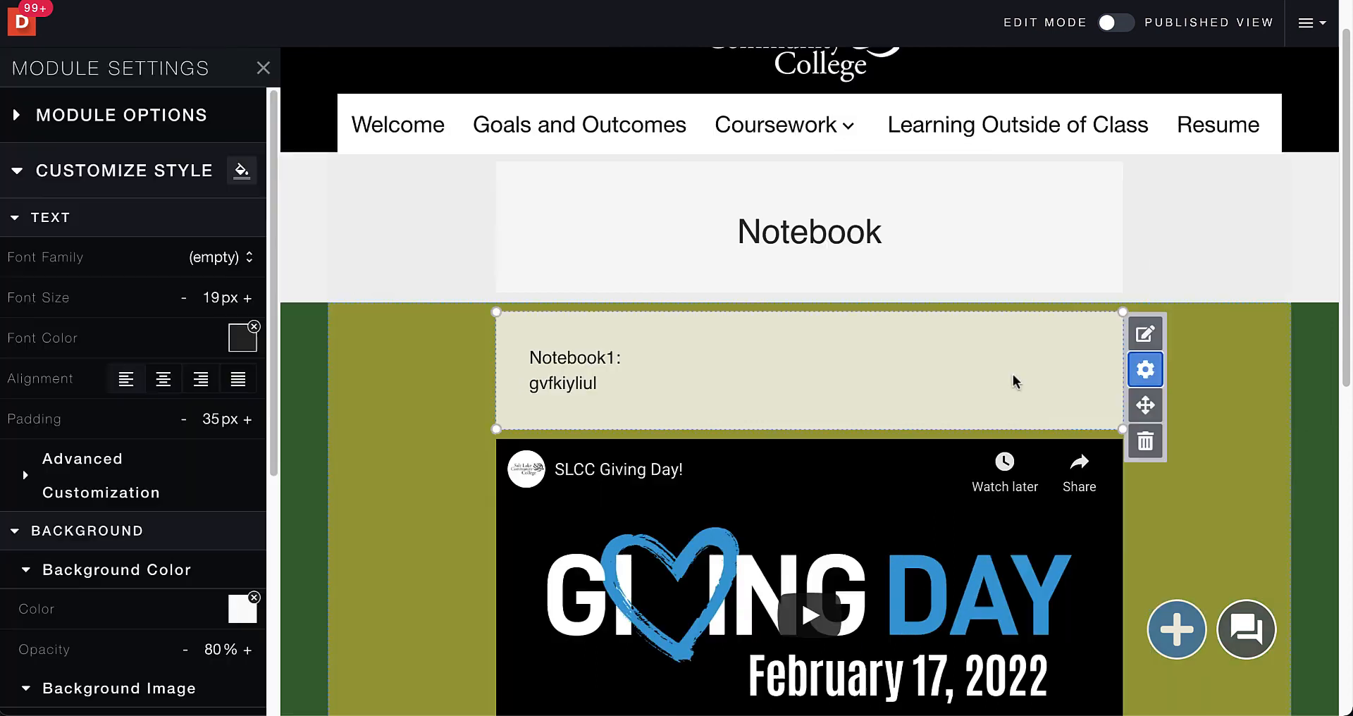
left_click(211, 258)
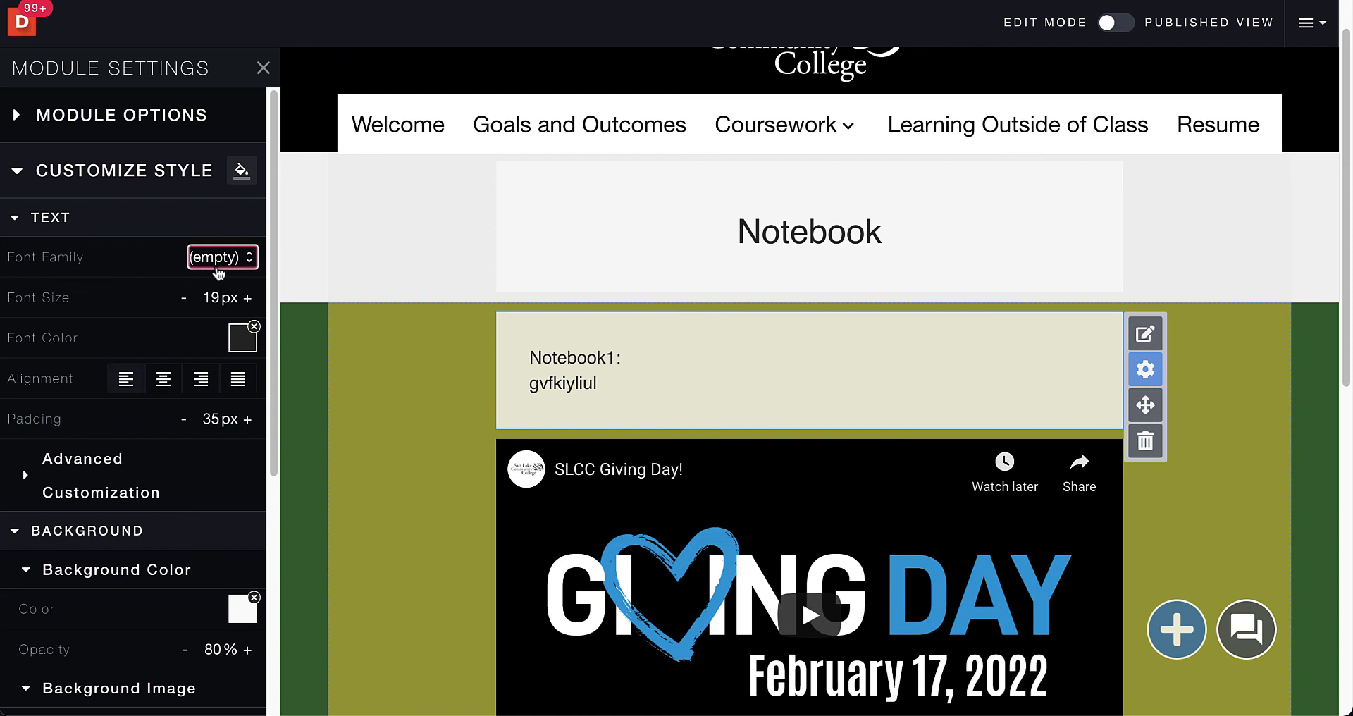
left_click(126, 411)
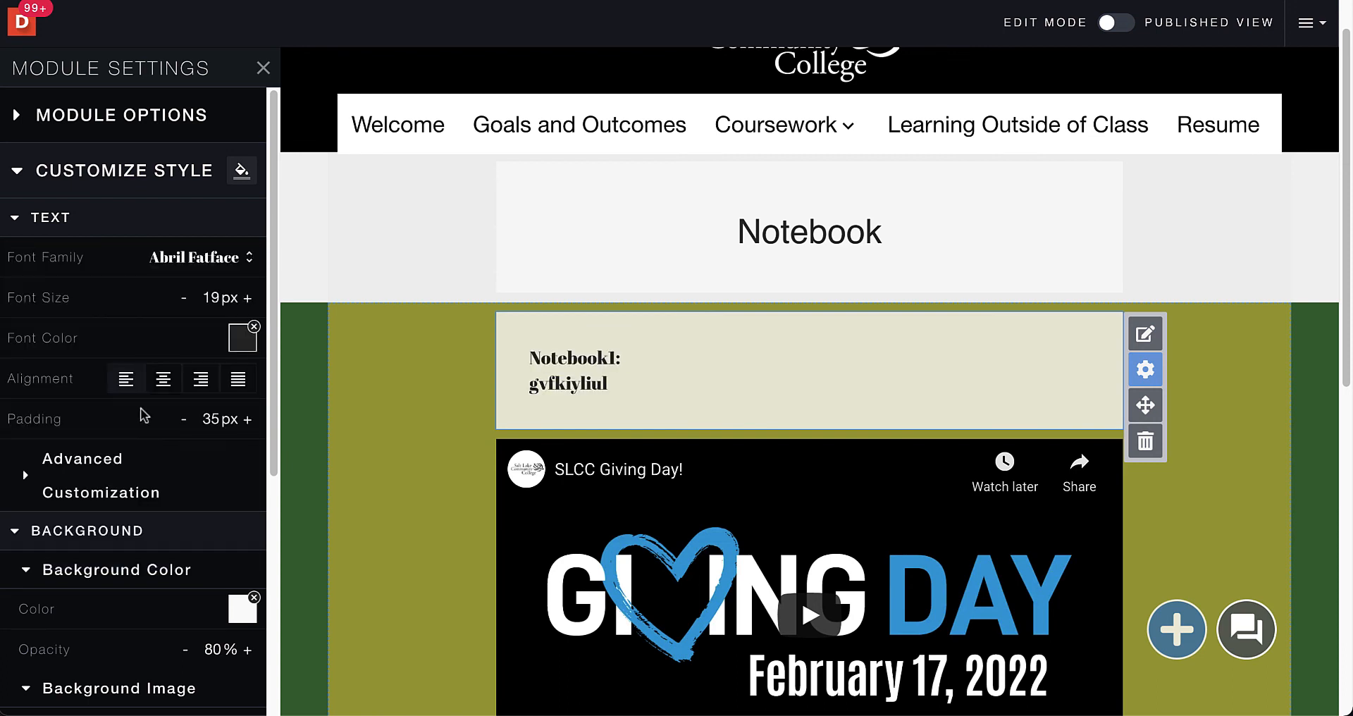
Give the Notebook1 text a dark green font color and publish the page changes
left_click(241, 344)
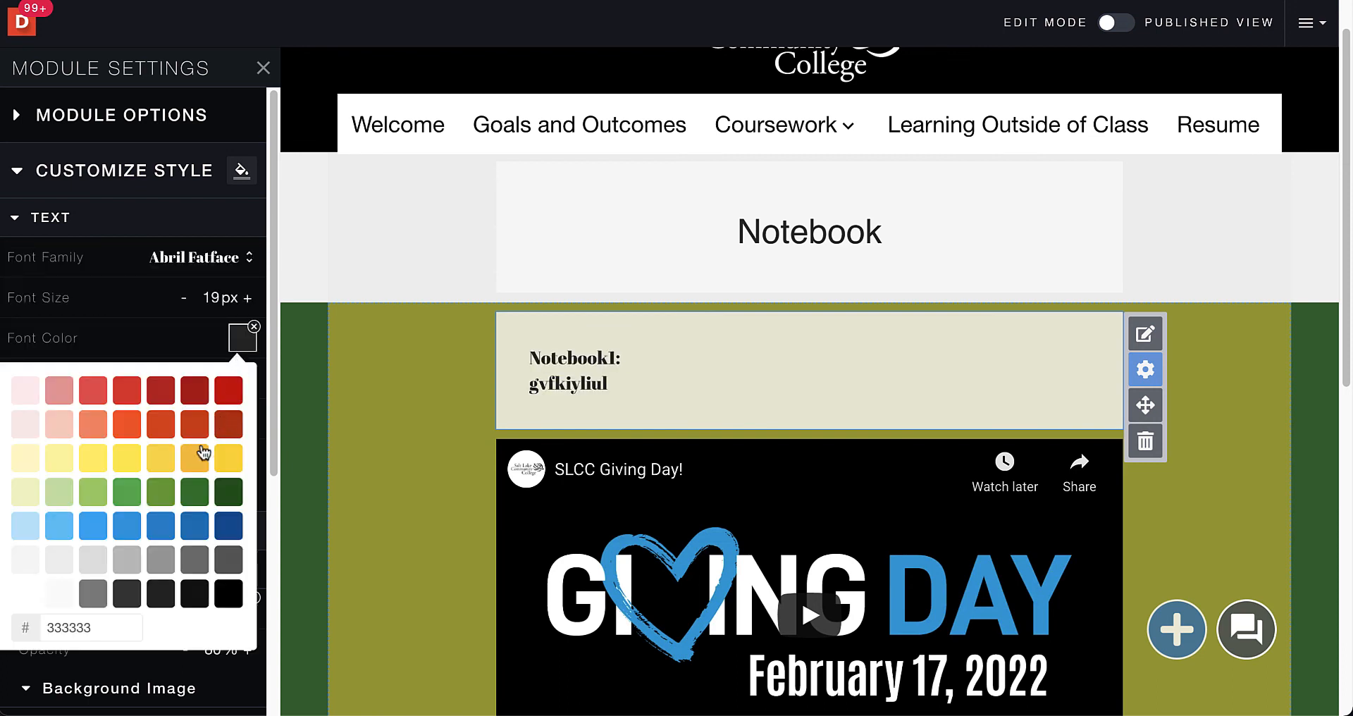
left_click(195, 491)
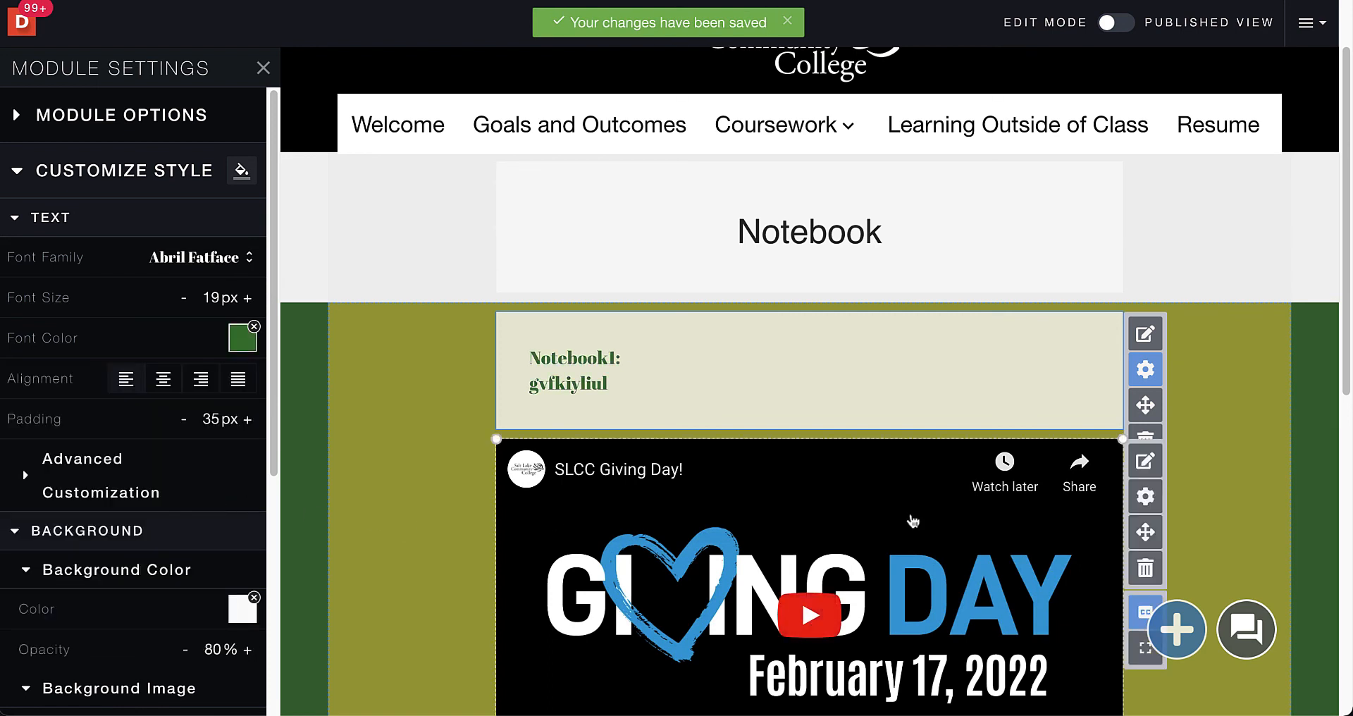
left_click(1197, 407)
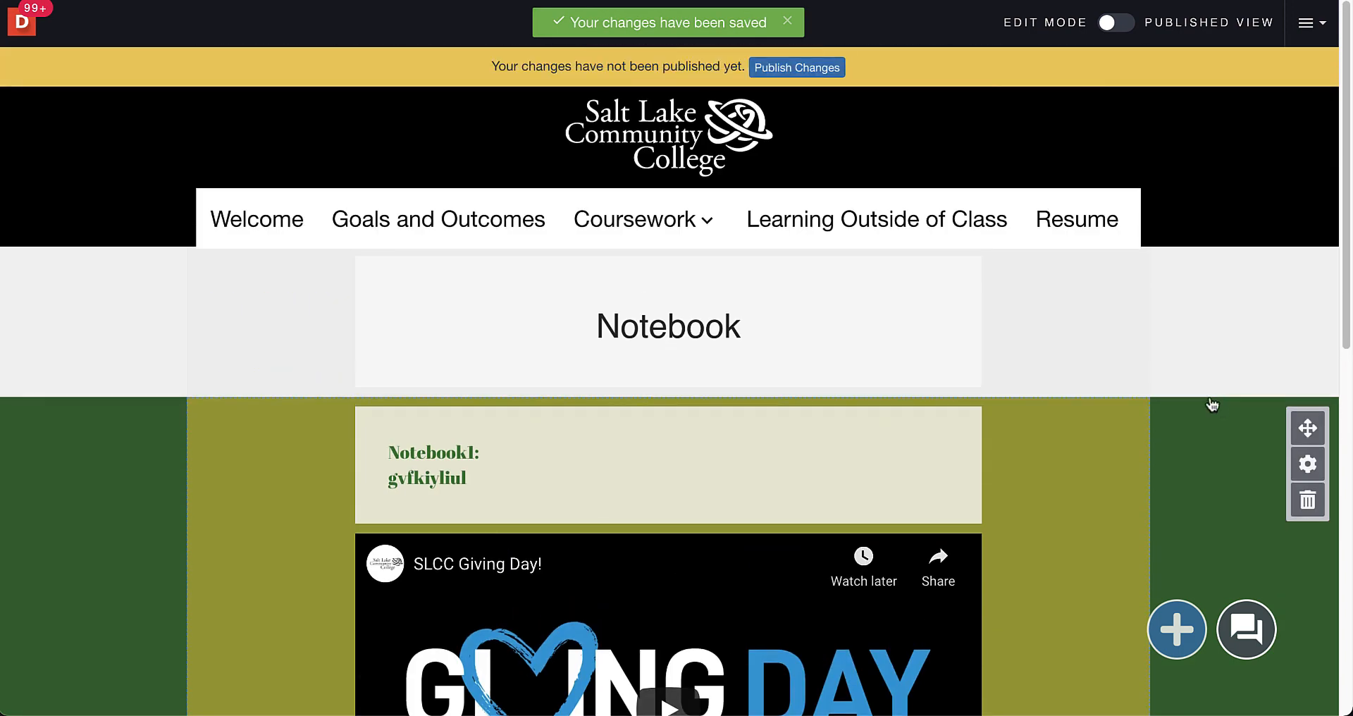
left_click(797, 67)
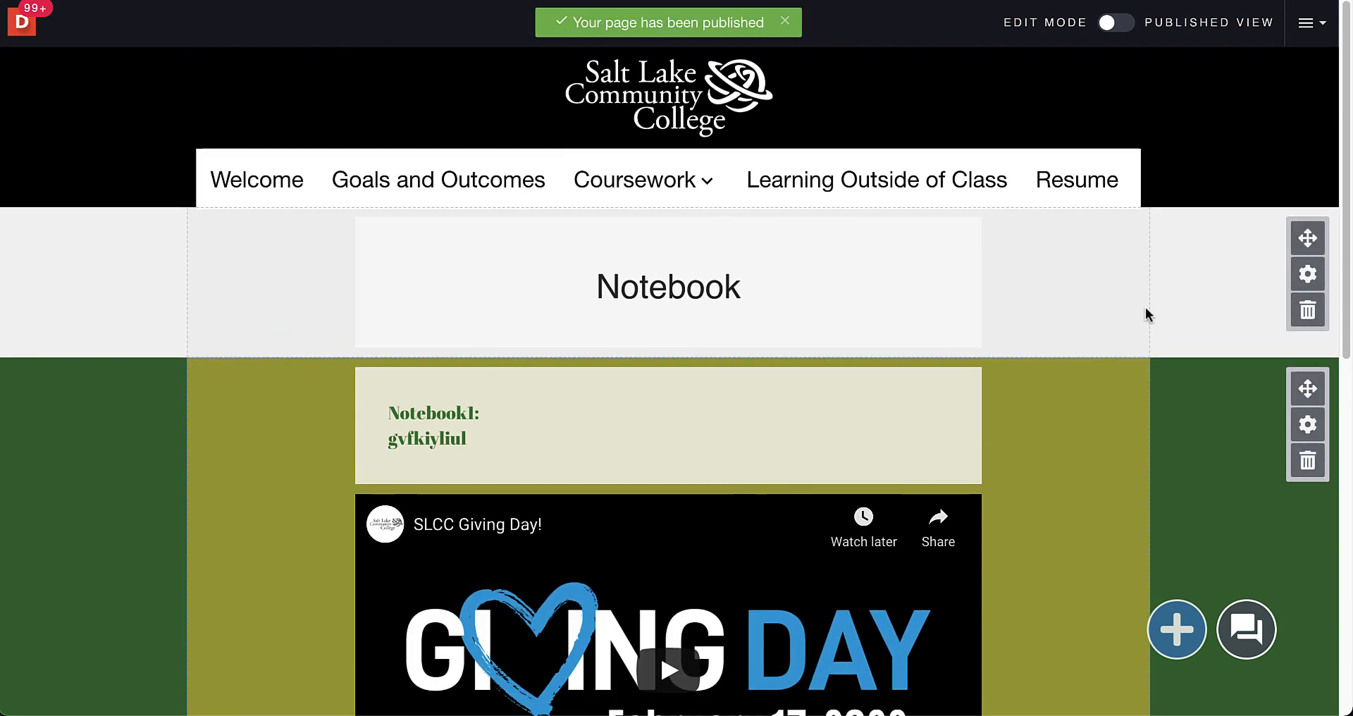